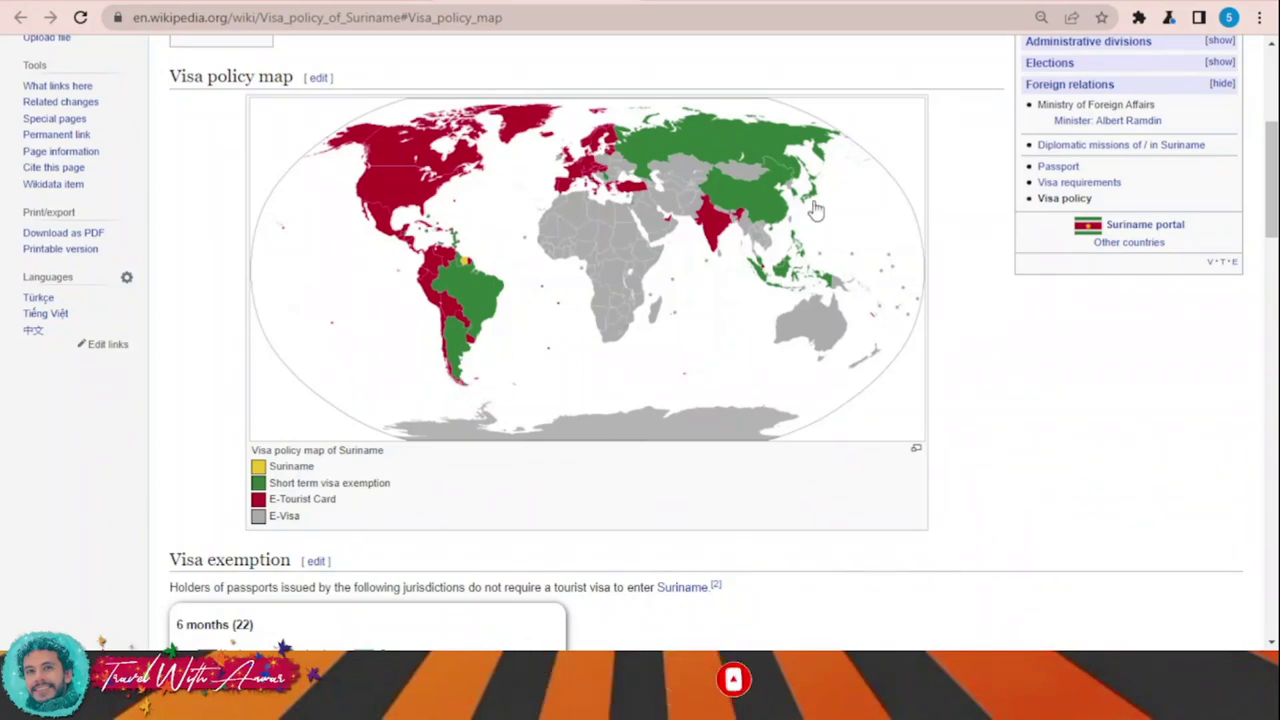
# - Scroll the Visa policy of Suriname article past the map to the visa exemption lists
pyautogui.scroll(-5, 820, 315)
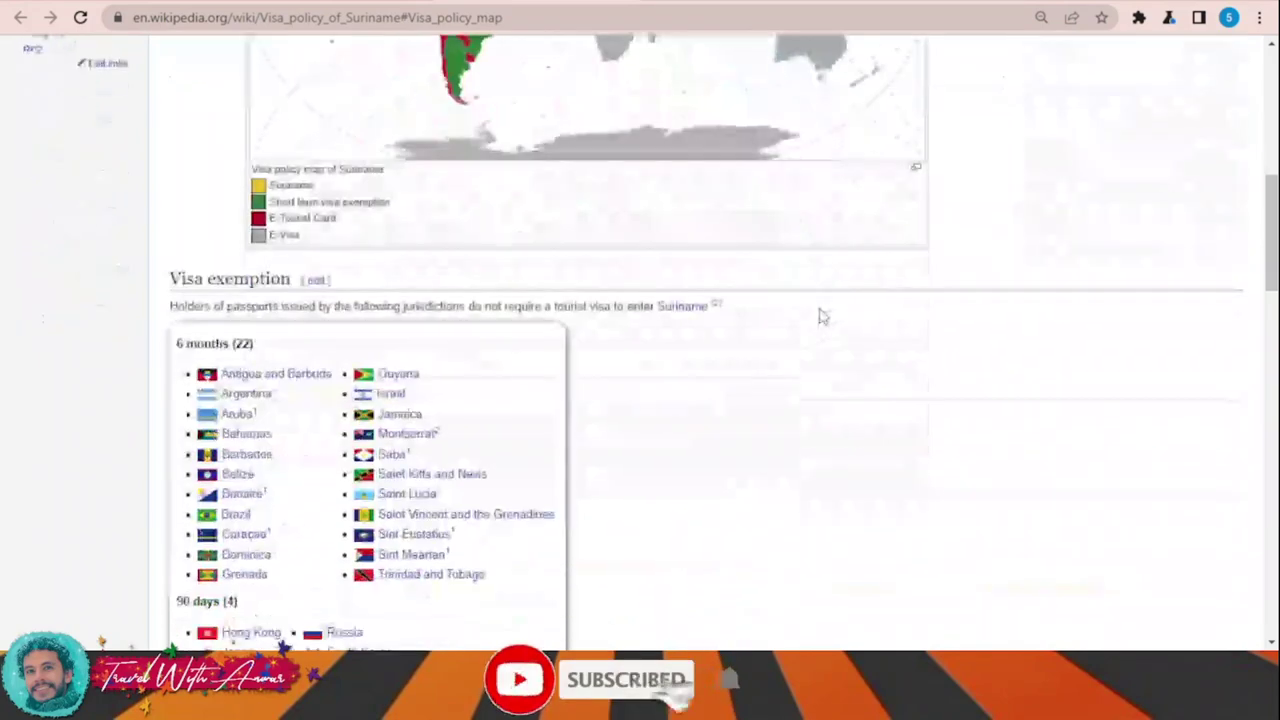
pyautogui.scroll(-1, 820, 315)
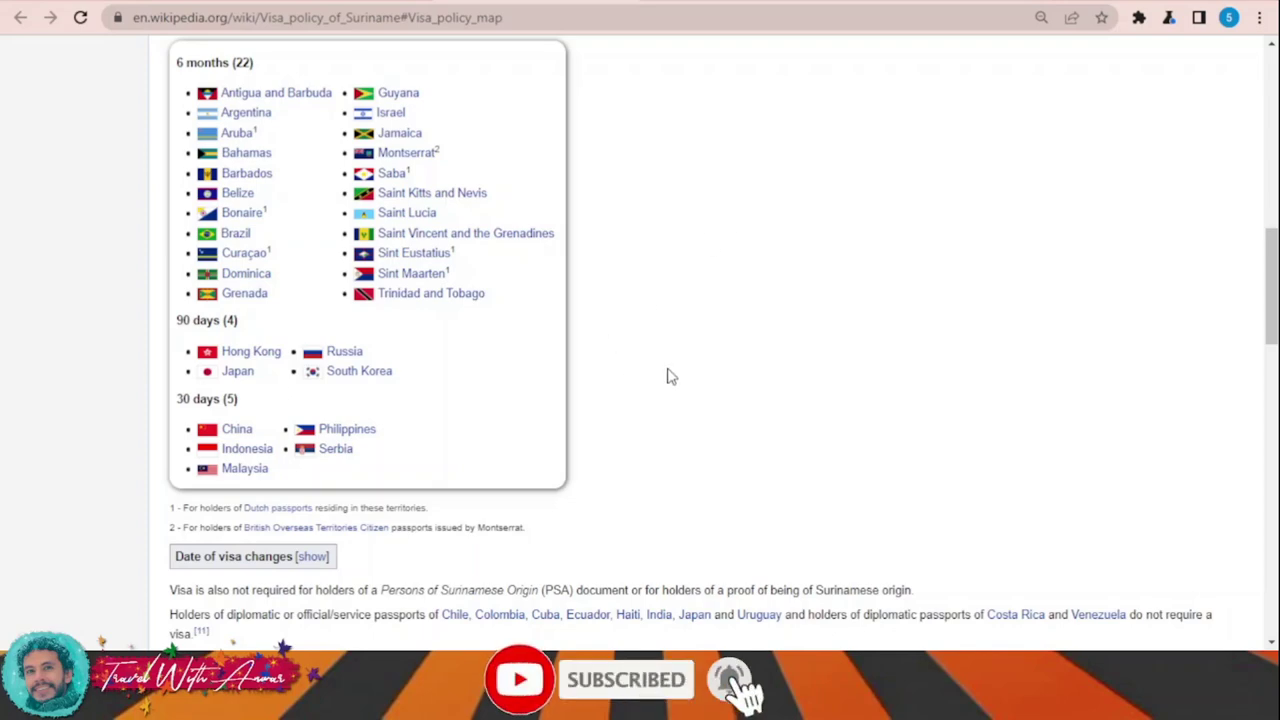
pyautogui.scroll(6, 772, 364)
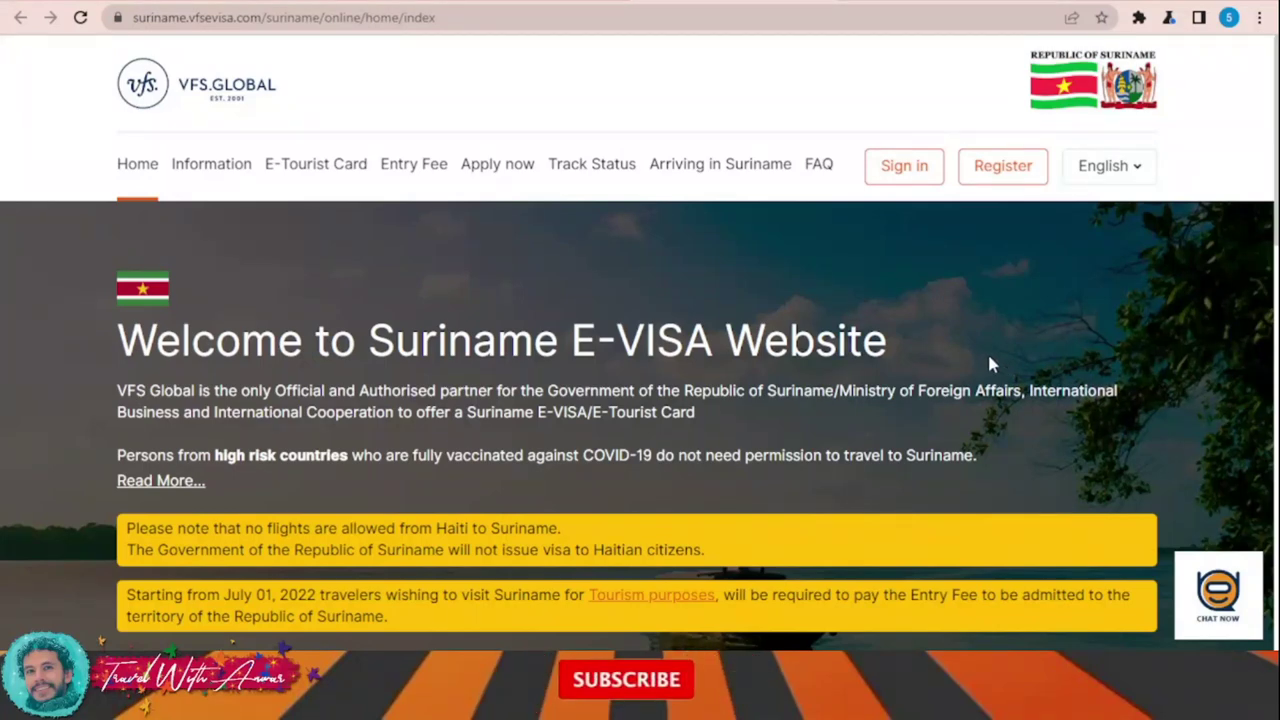
# - Open the registration page and enter the account e-mail address
pyautogui.click(1003, 167)
pyautogui.scroll(-2, 1011, 223)
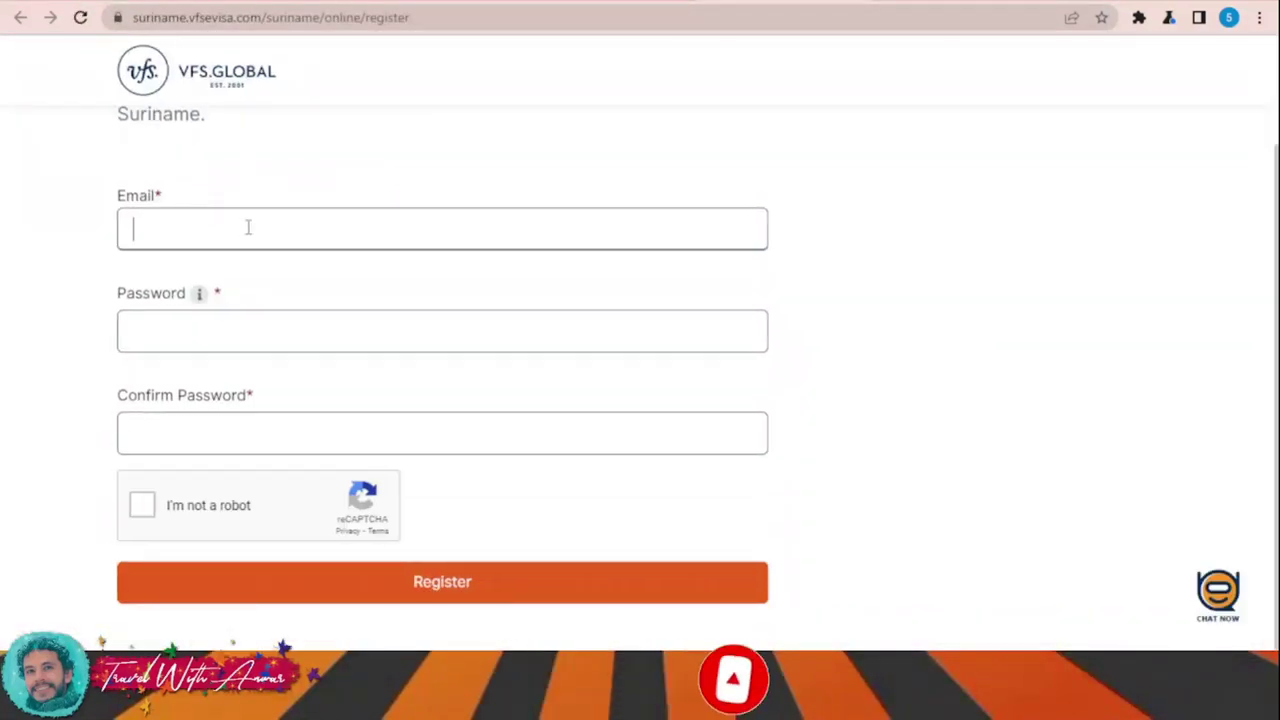
pyautogui.click(247, 226)
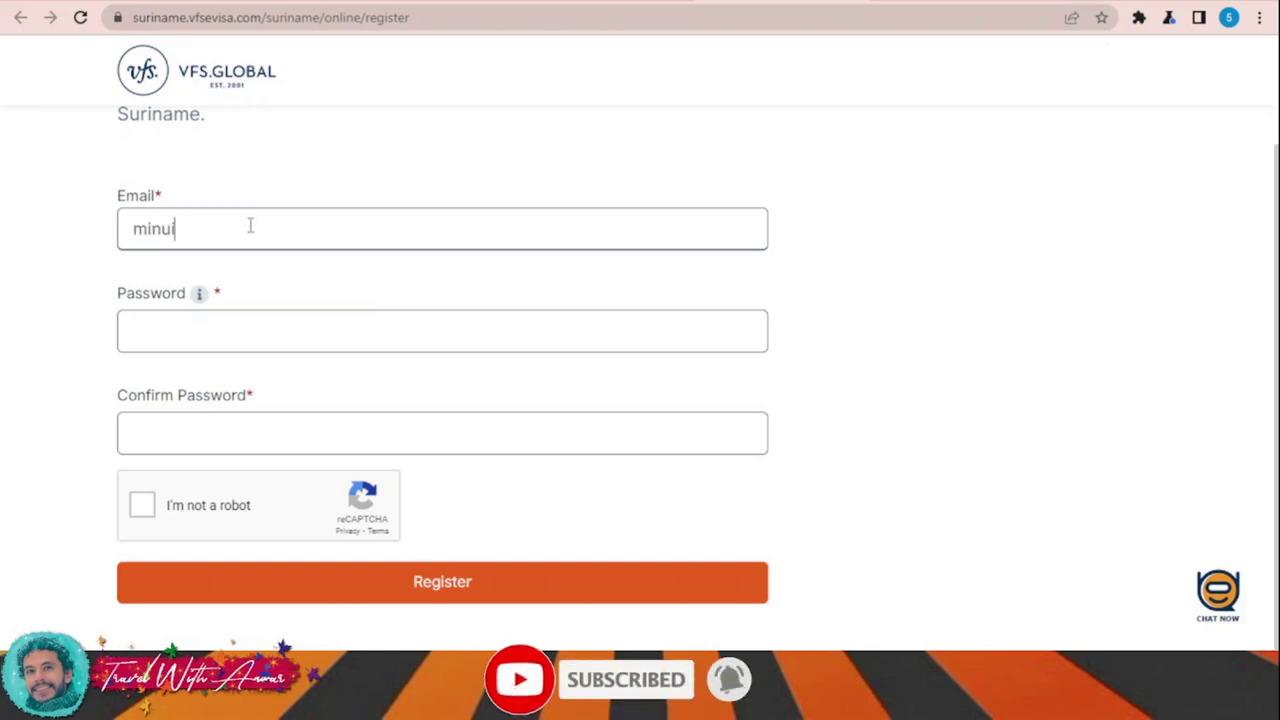
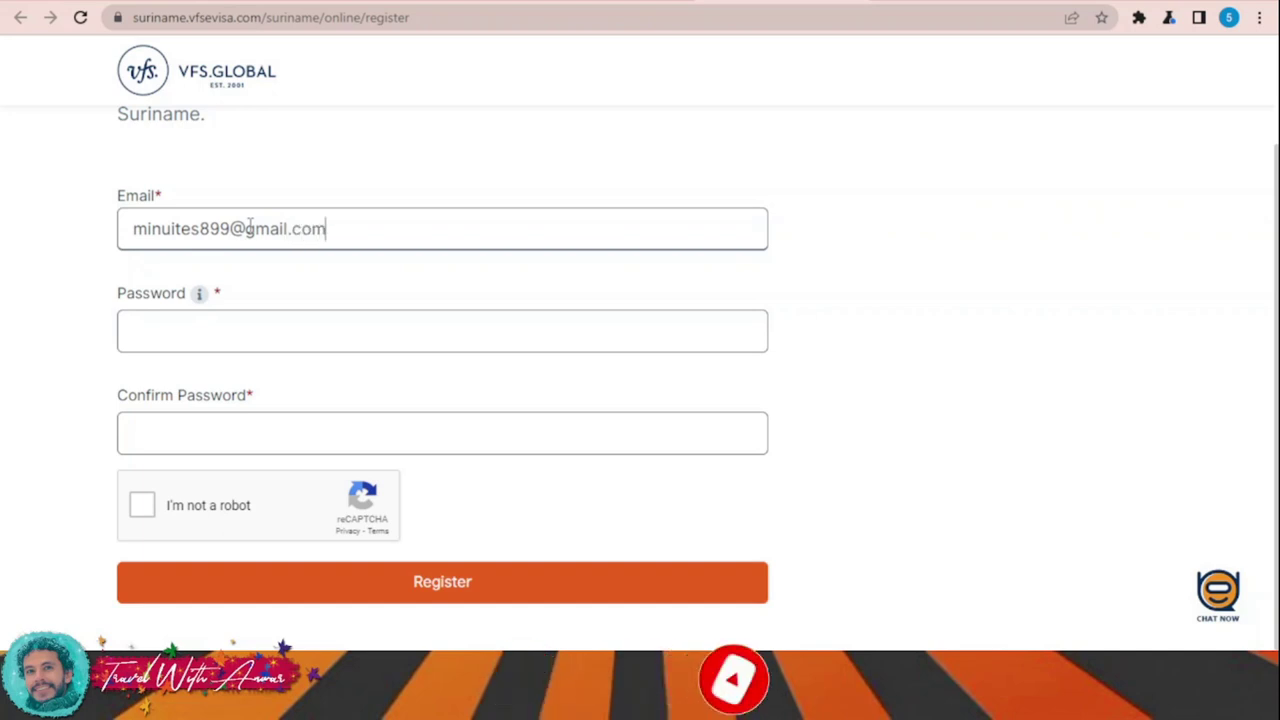
# - Enter and confirm the account password, tick the reCAPTCHA, and submit the registration
pyautogui.click(205, 338)
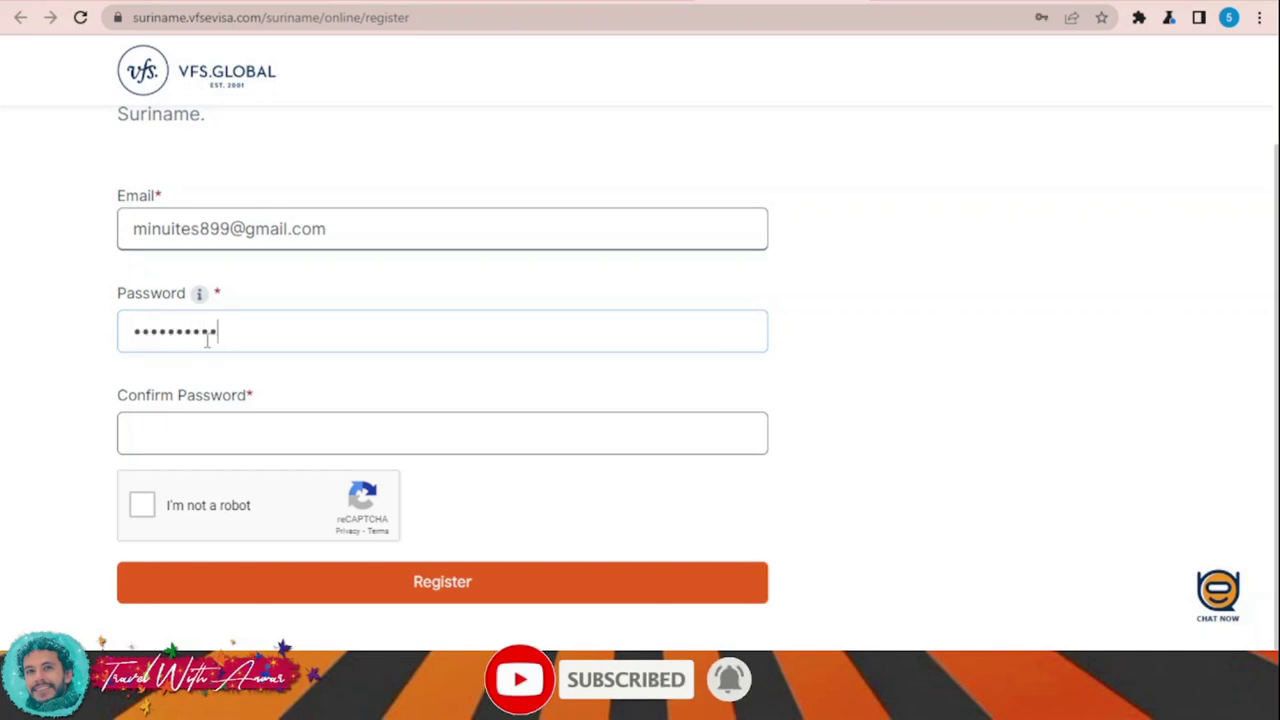
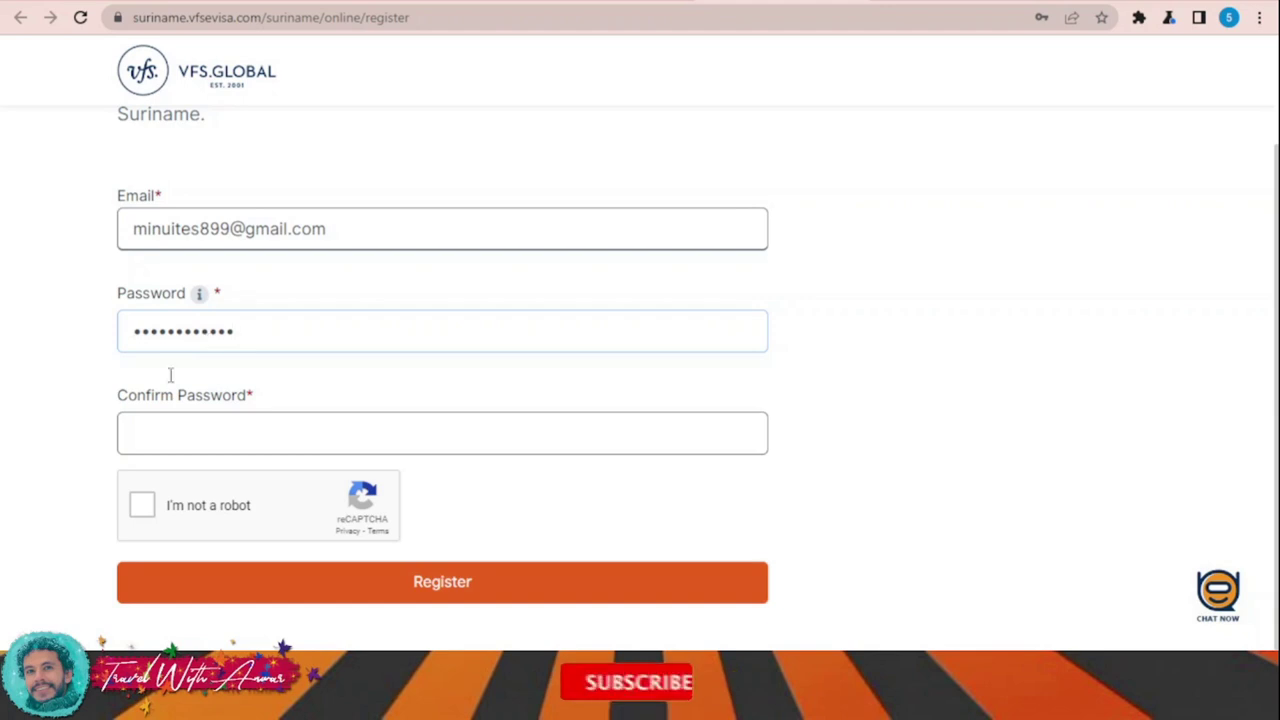
pyautogui.click(151, 446)
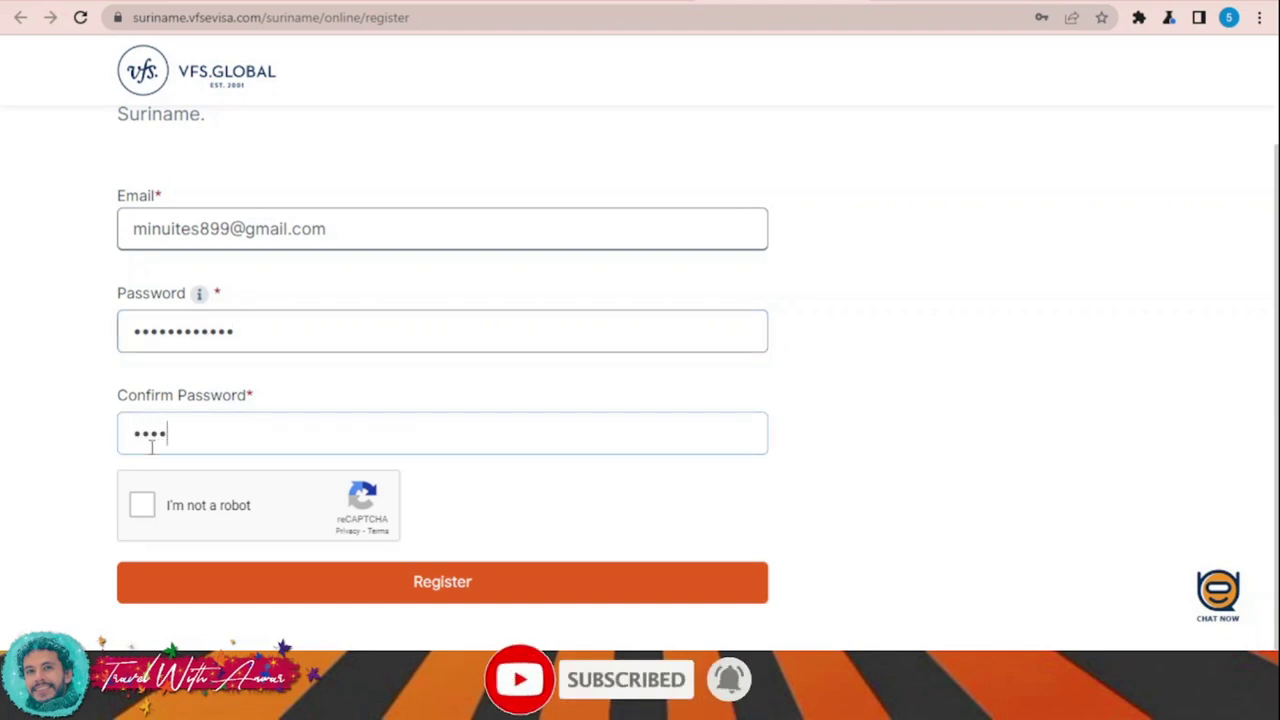
pyautogui.write('************')
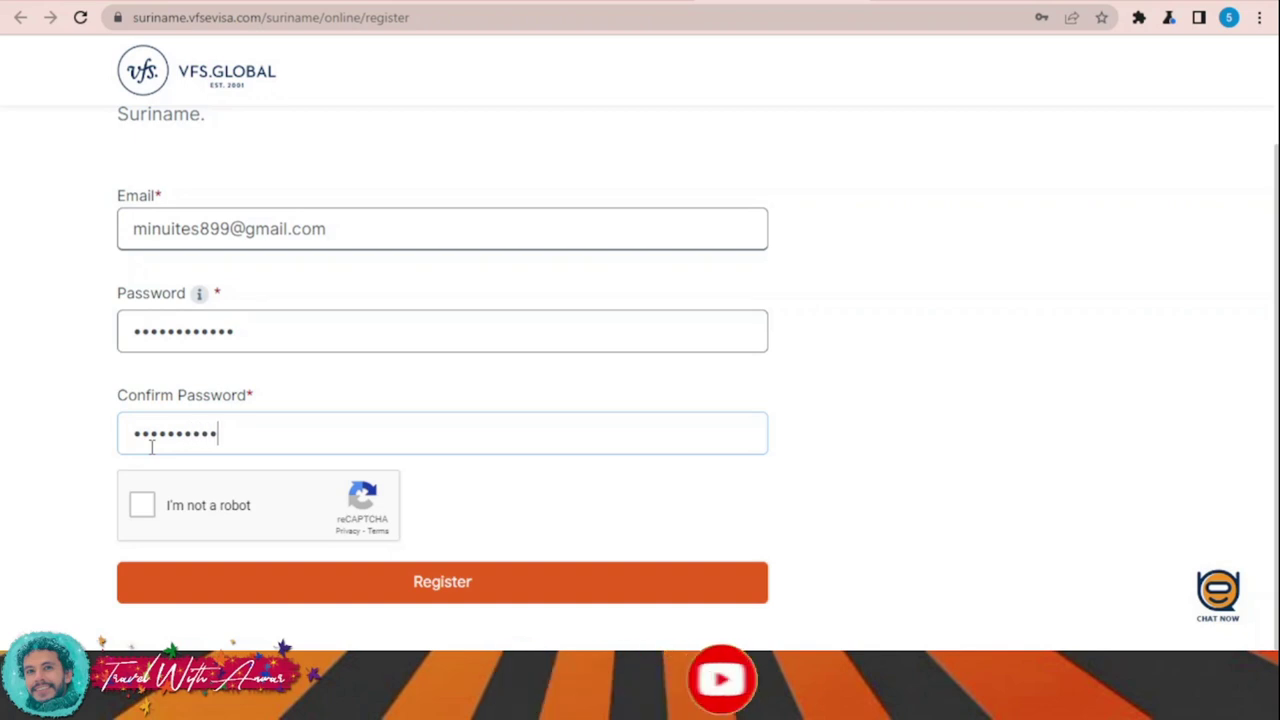
pyautogui.click(142, 505)
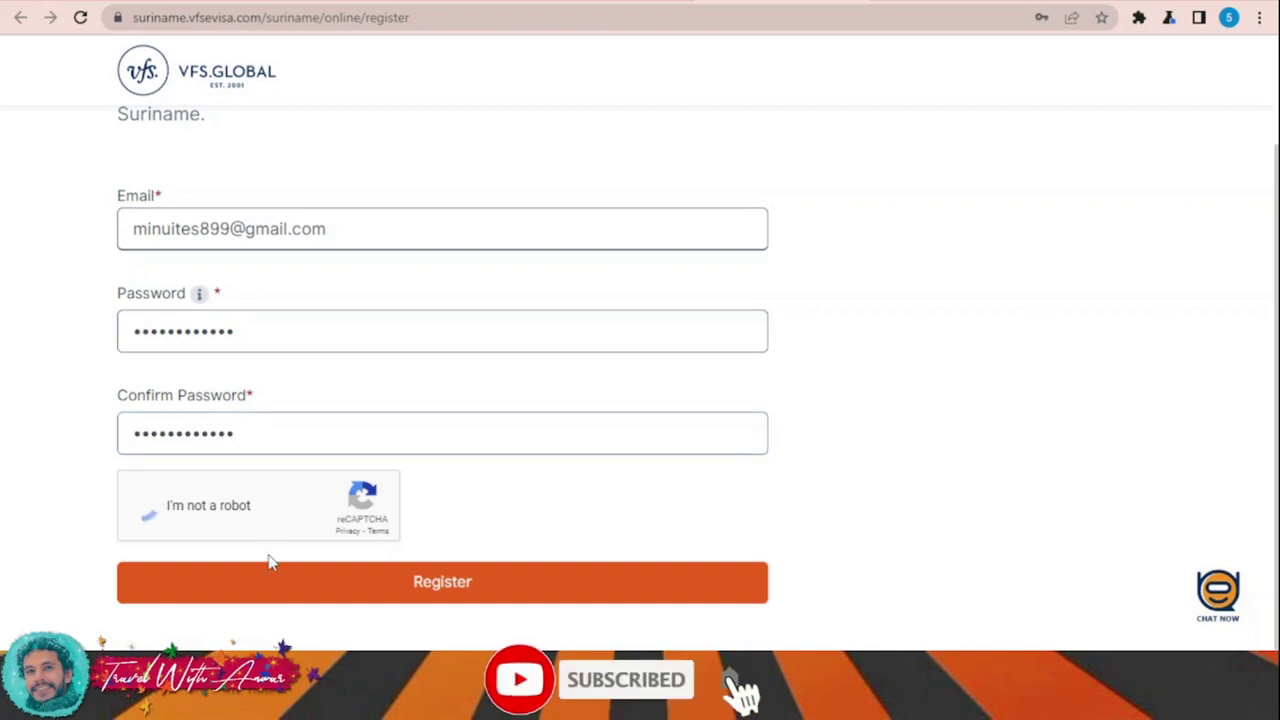
pyautogui.click(400, 597)
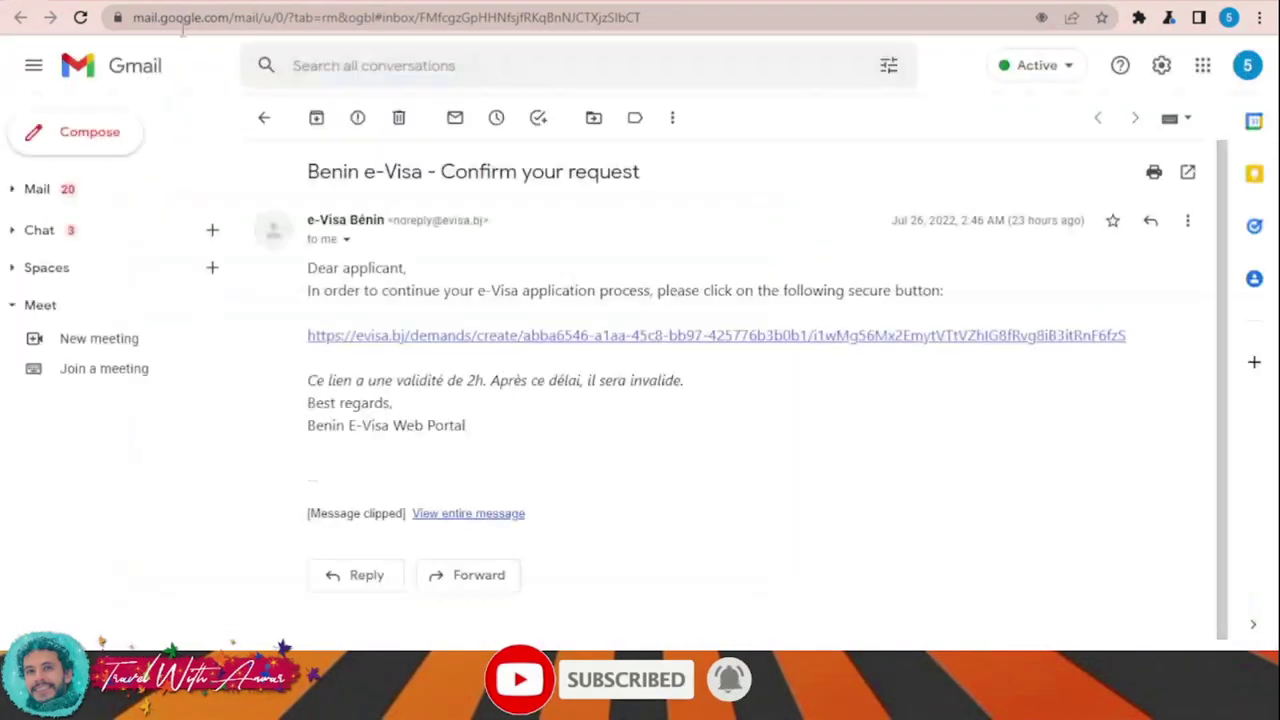
# - Open the Suriname E-VISA – User Registration email and follow its activation link
pyautogui.click(264, 117)
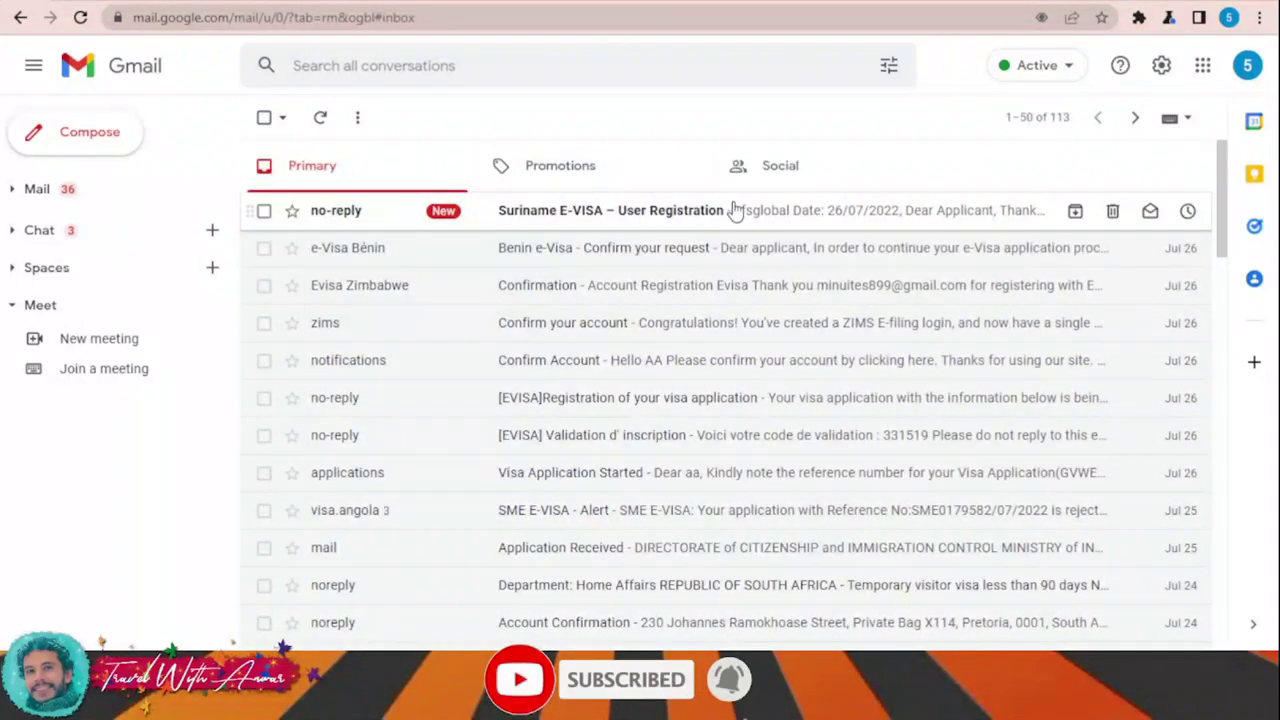
pyautogui.click(742, 213)
pyautogui.scroll(-3, 800, 320)
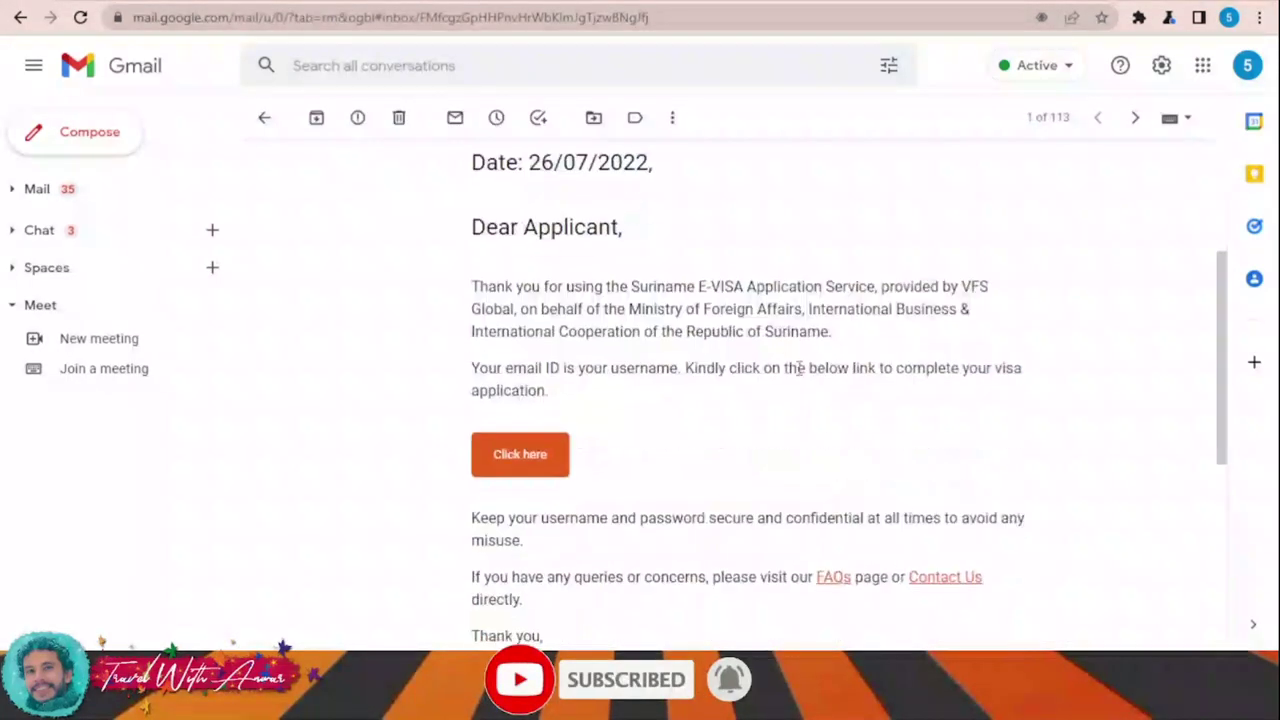
pyautogui.click(515, 470)
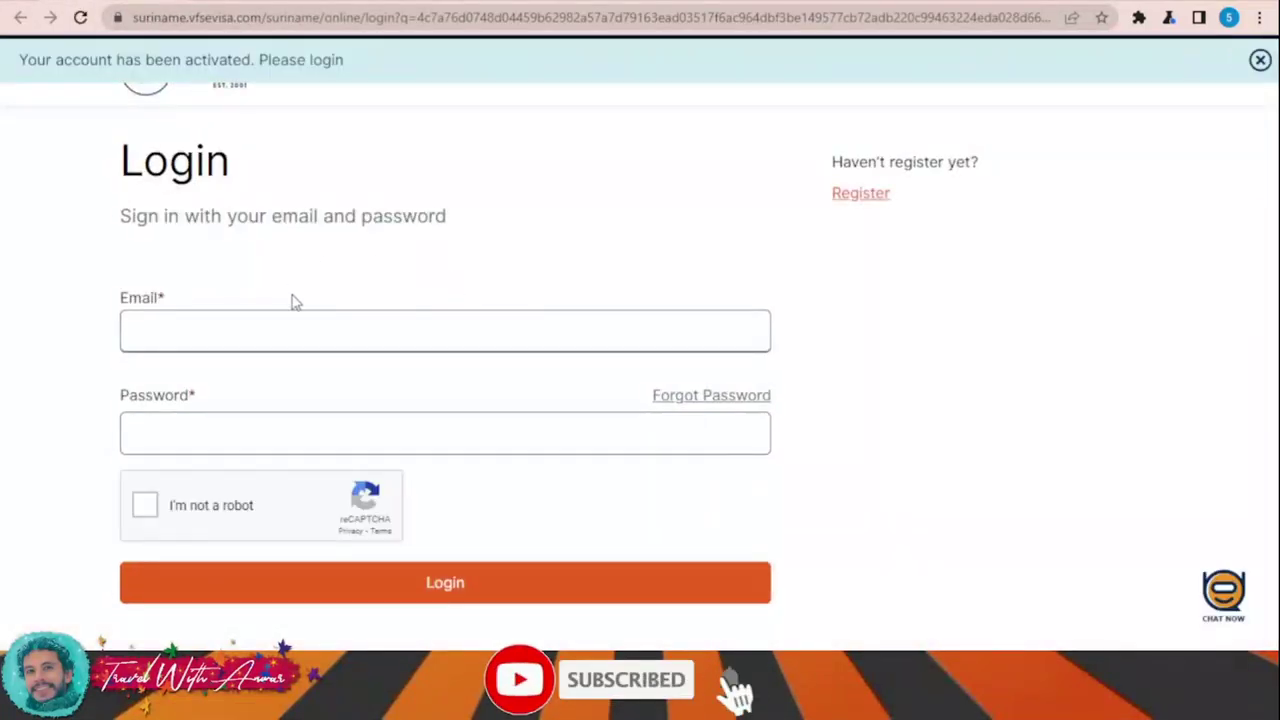
# - Log in with the account e-mail and password after ticking the reCAPTCHA
pyautogui.click(248, 327)
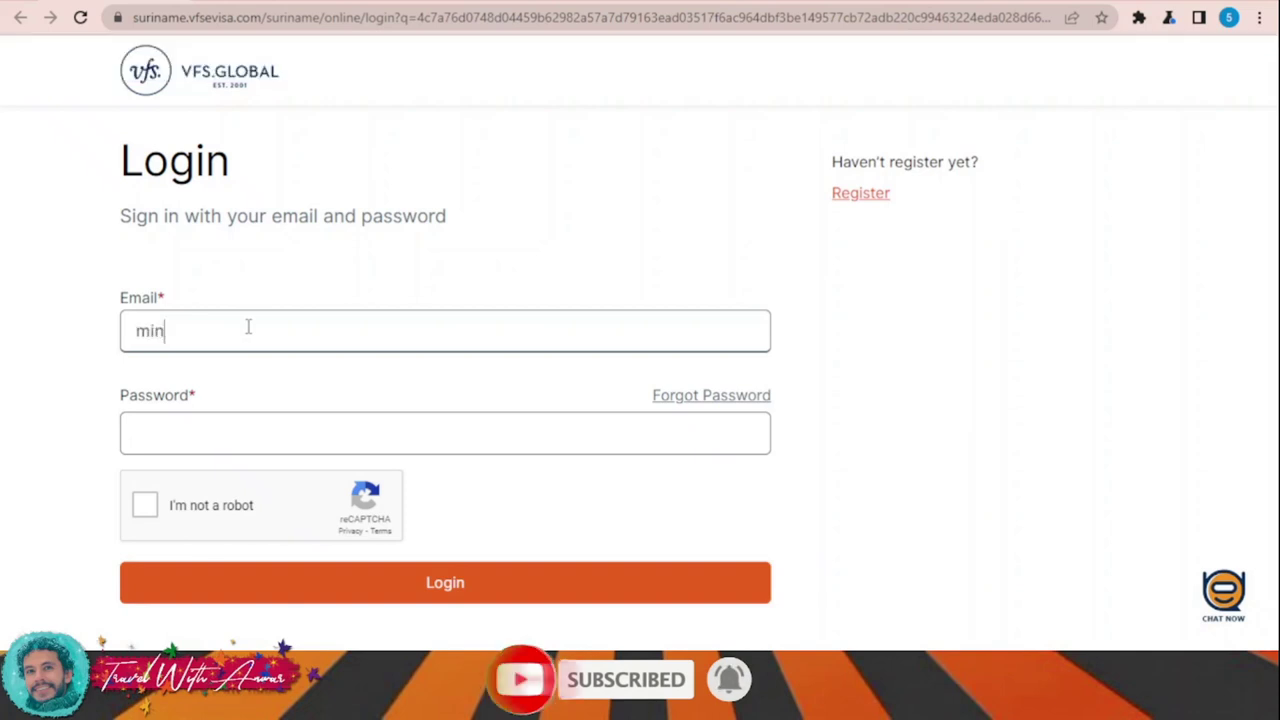
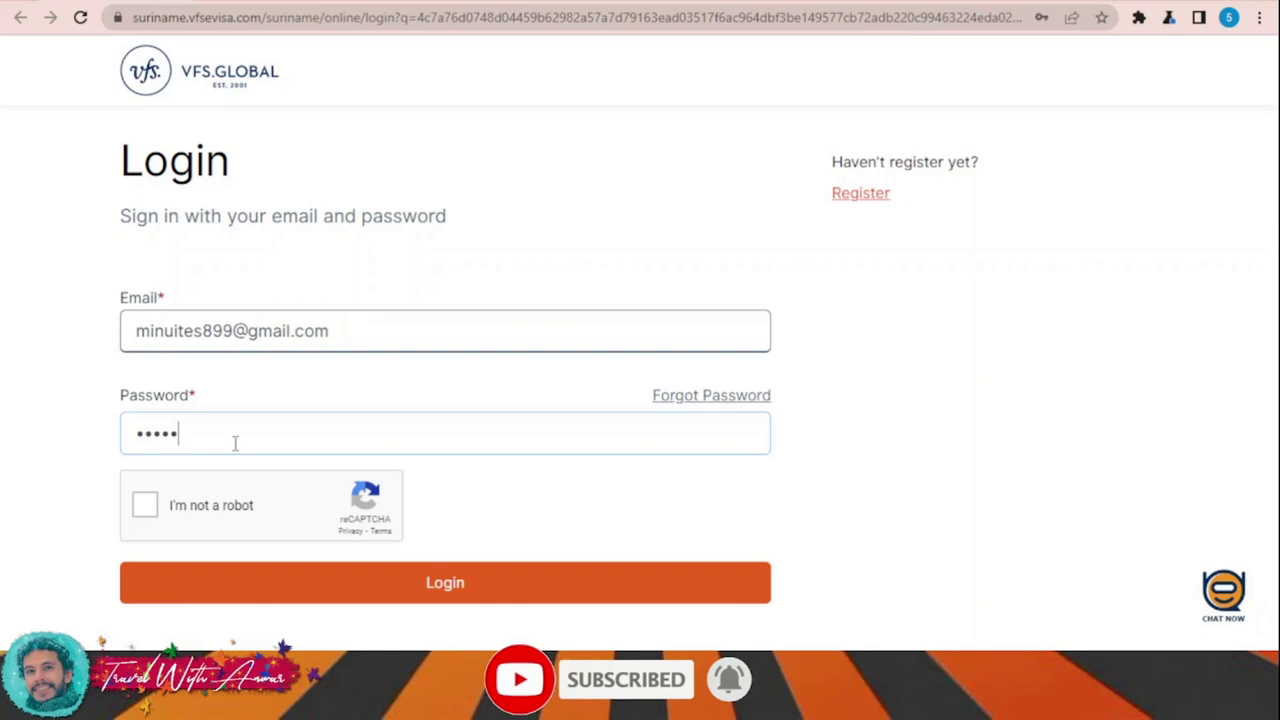
pyautogui.write('••••••')
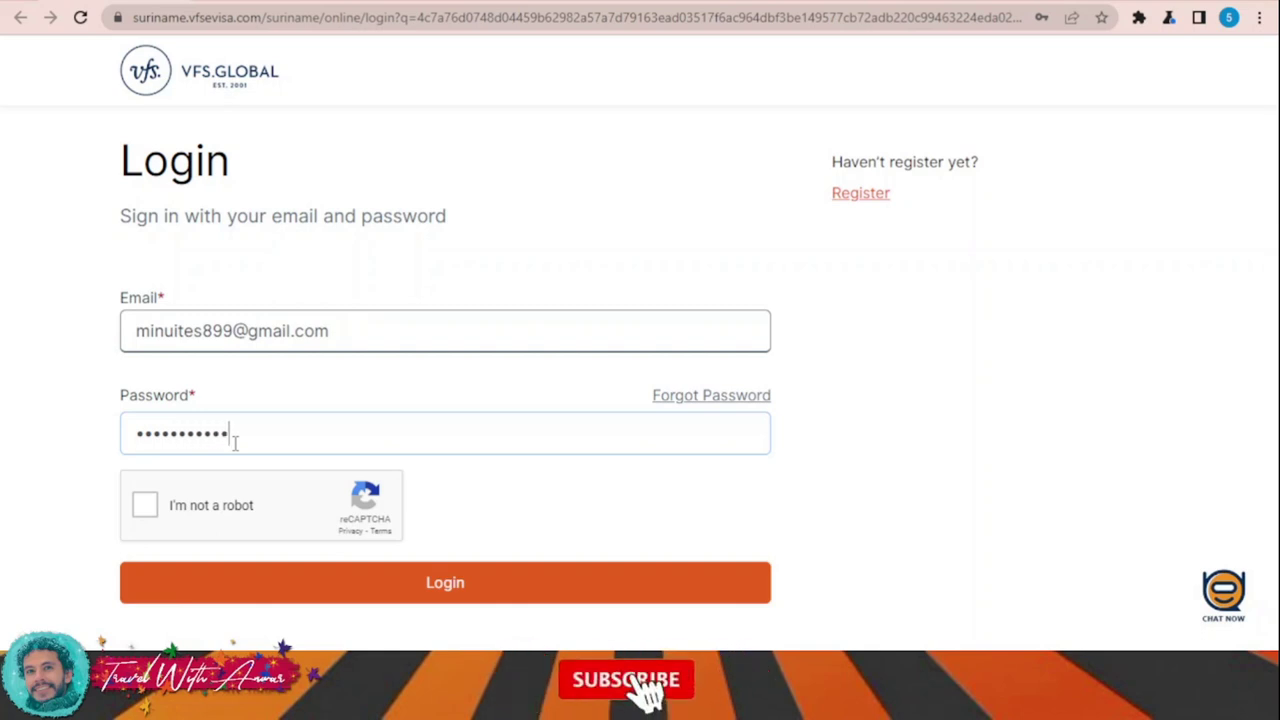
pyautogui.write('•')
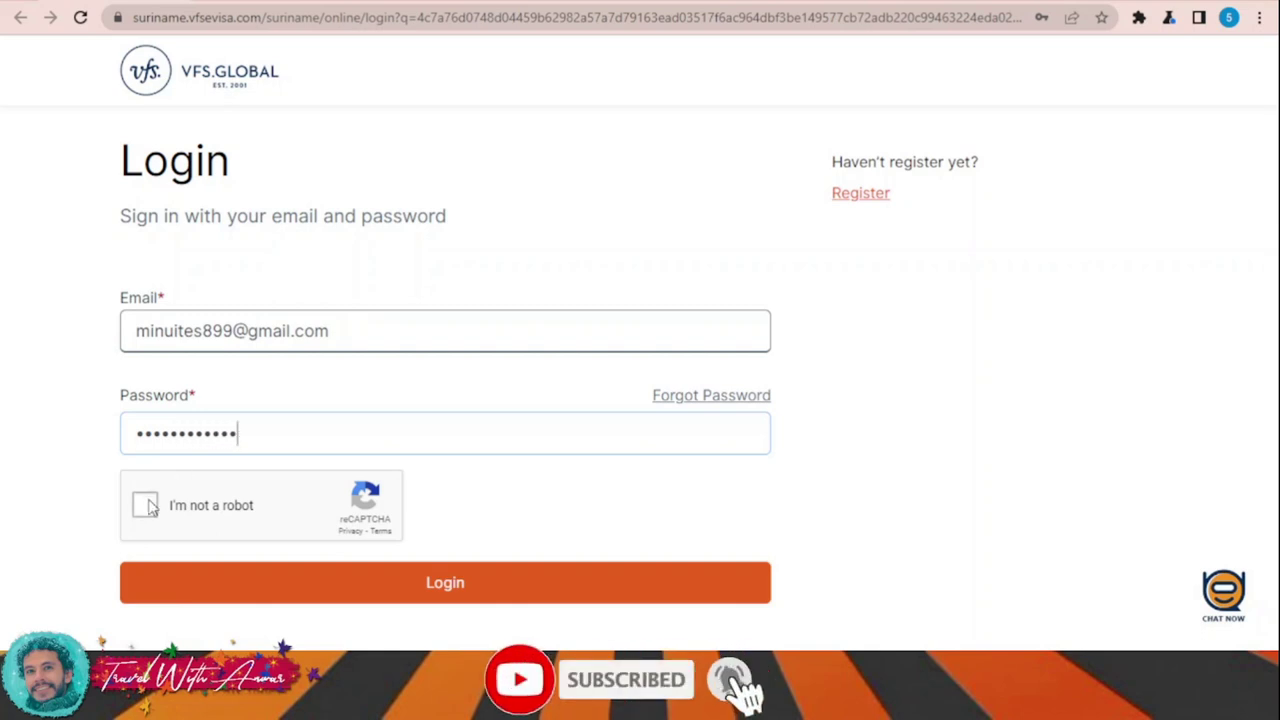
pyautogui.click(148, 505)
pyautogui.click(495, 594)
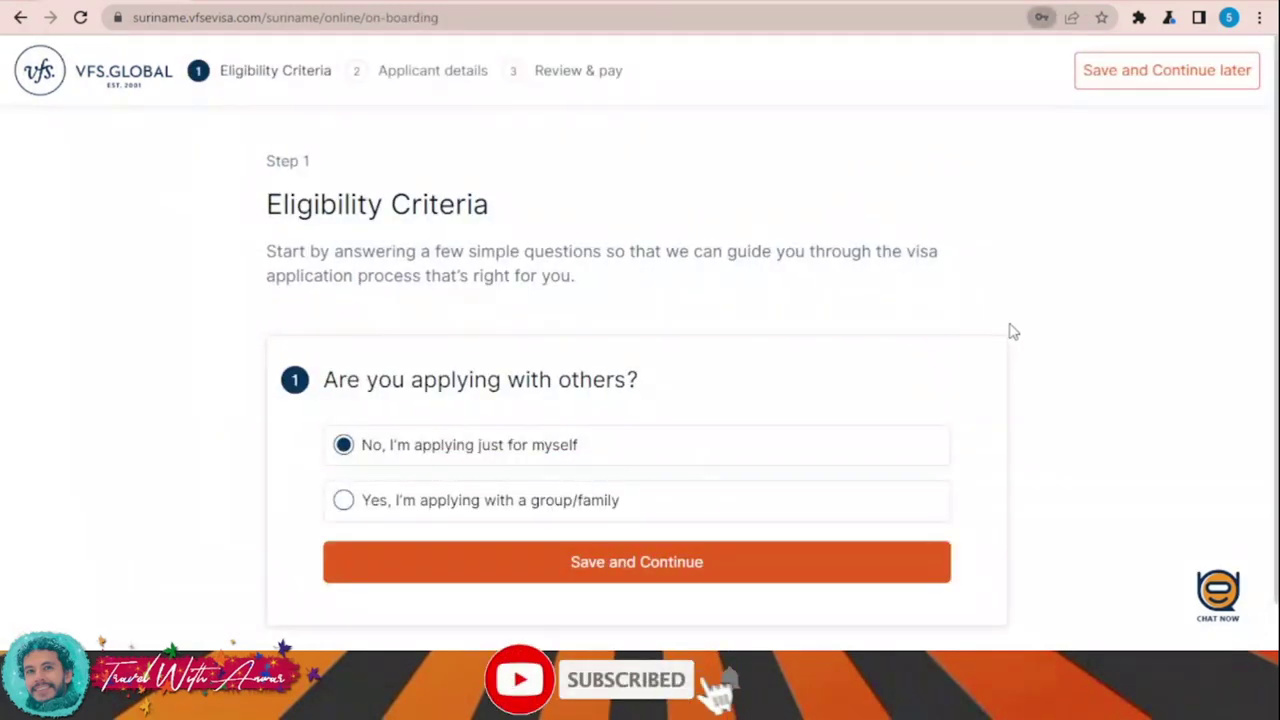
# - Set Application Type to Entry Fee and Purpose of Visit to Tourism
pyautogui.scroll(-1, 981, 408)
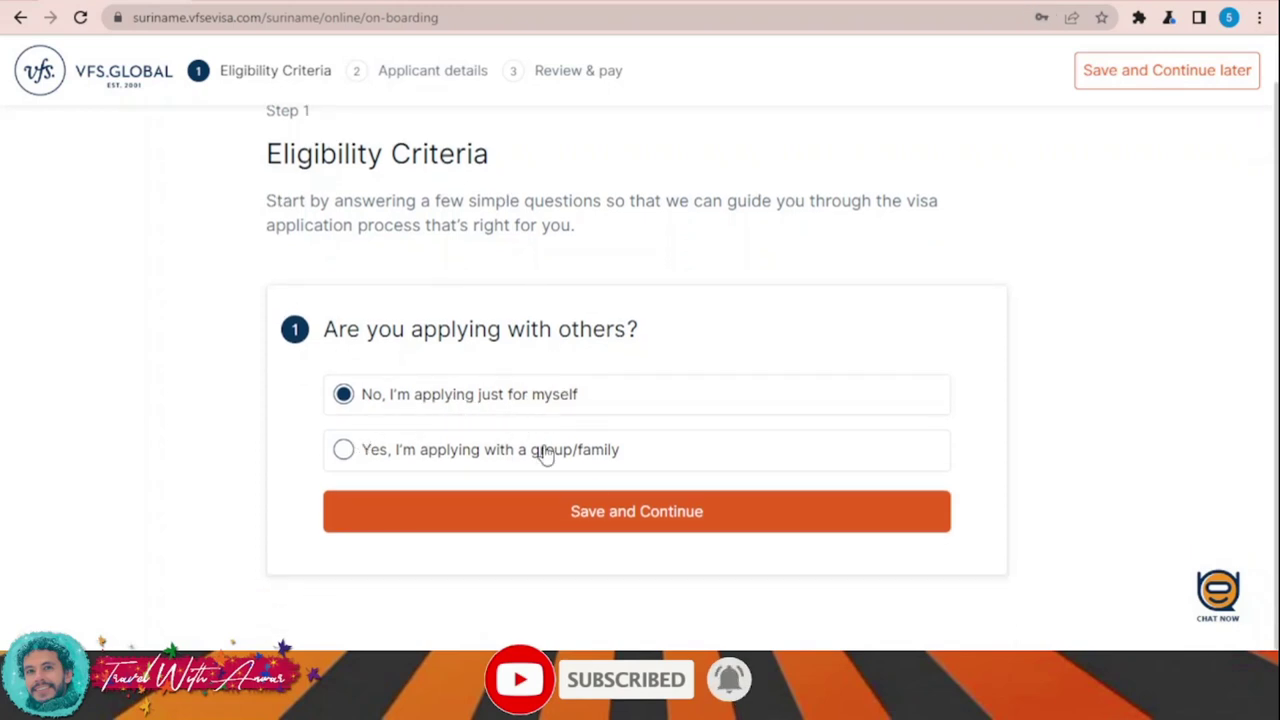
pyautogui.scroll(-3, 883, 410)
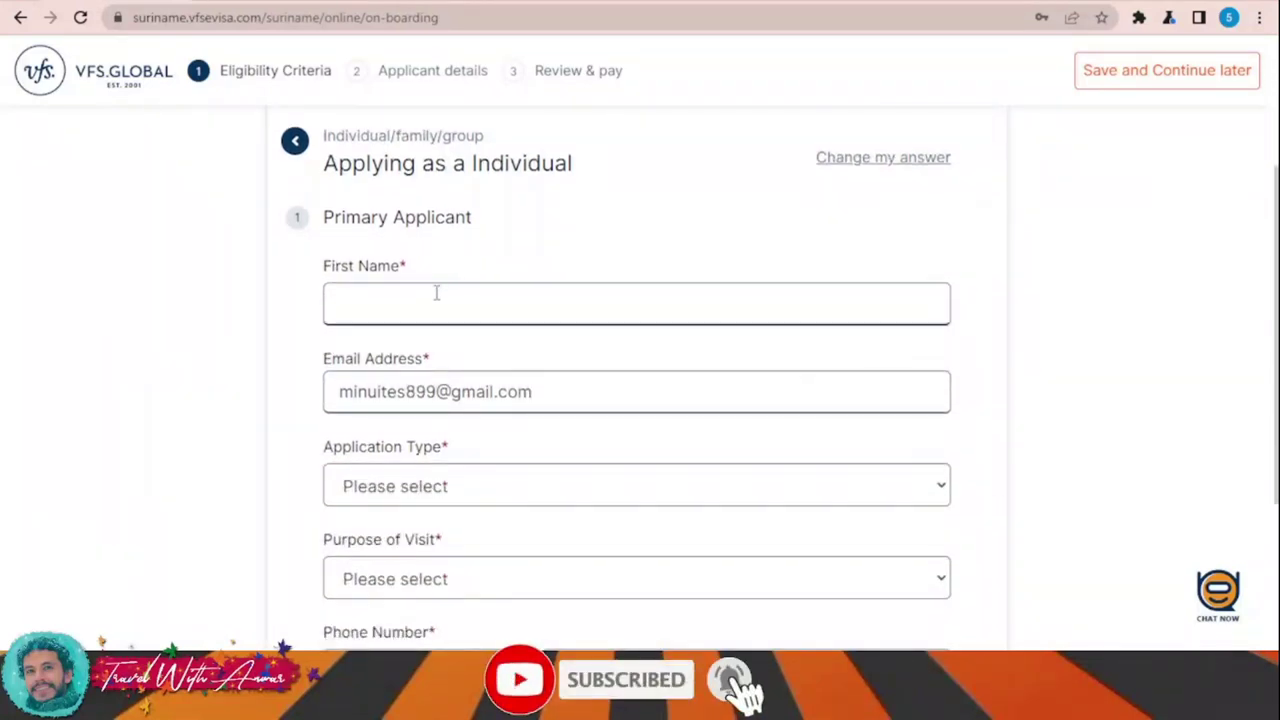
pyautogui.click(425, 314)
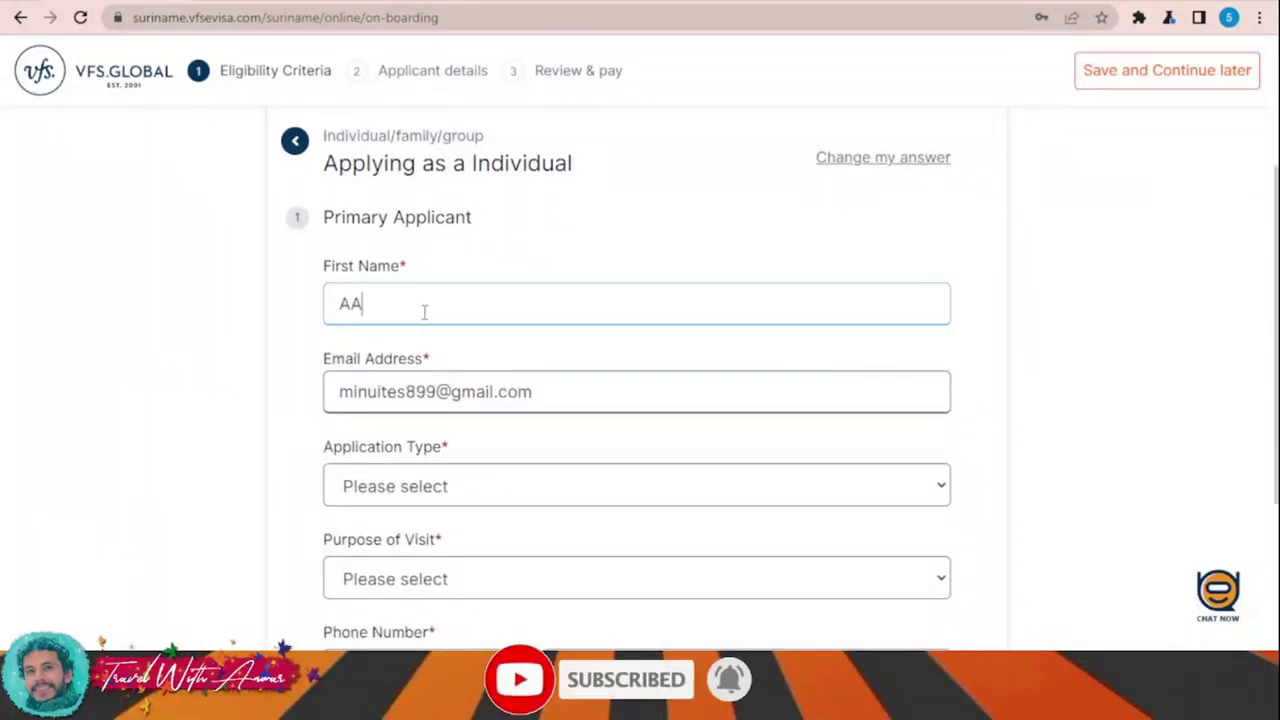
pyautogui.scroll(-3, 425, 312)
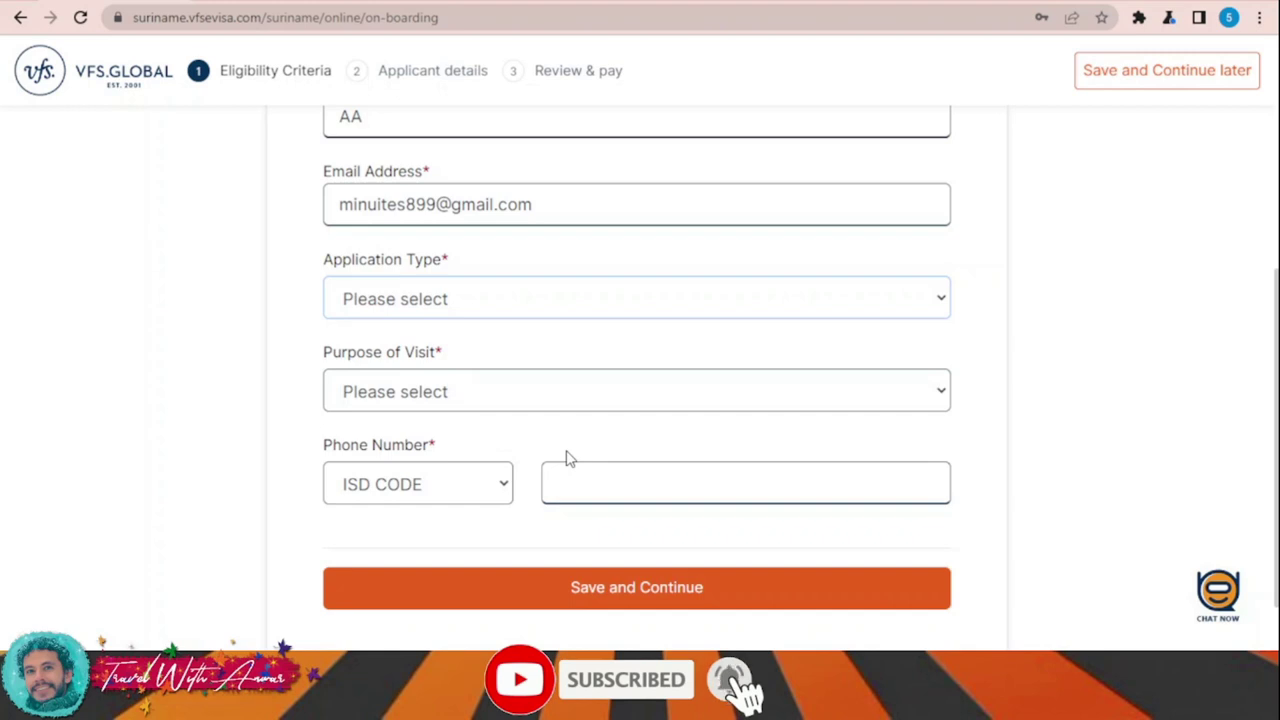
pyautogui.click(566, 458)
pyautogui.click(445, 395)
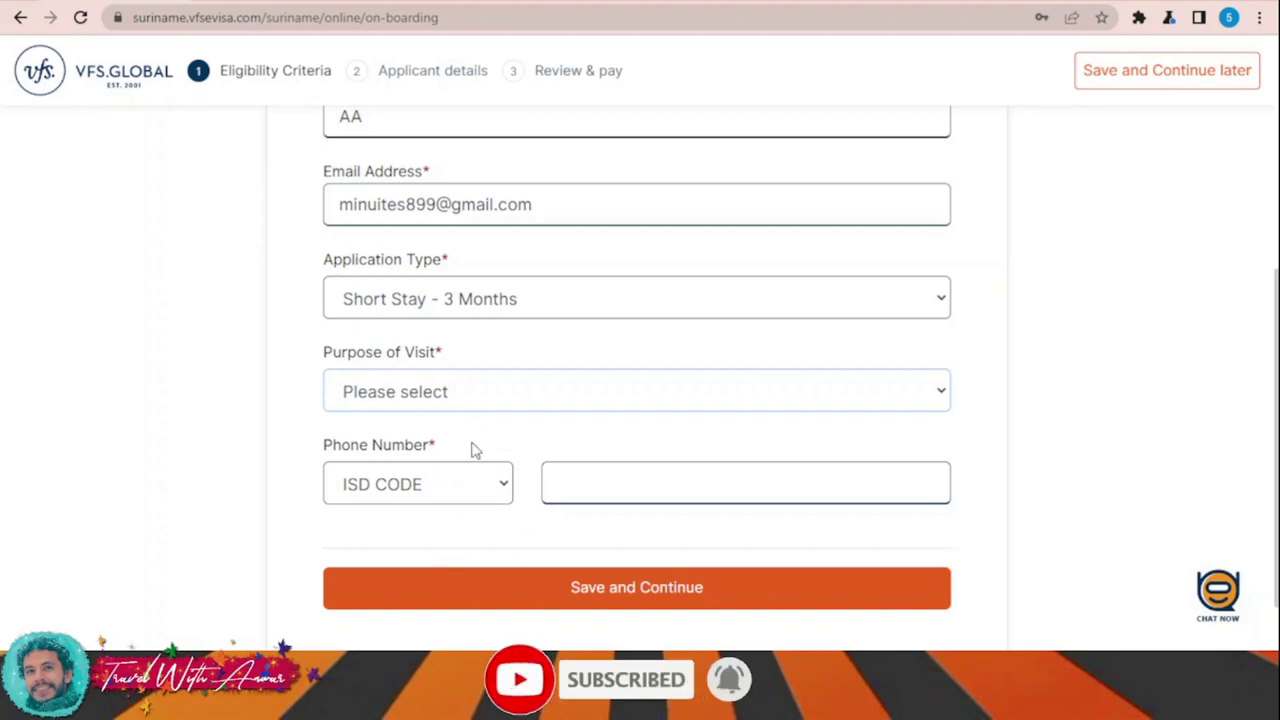
pyautogui.click(745, 483)
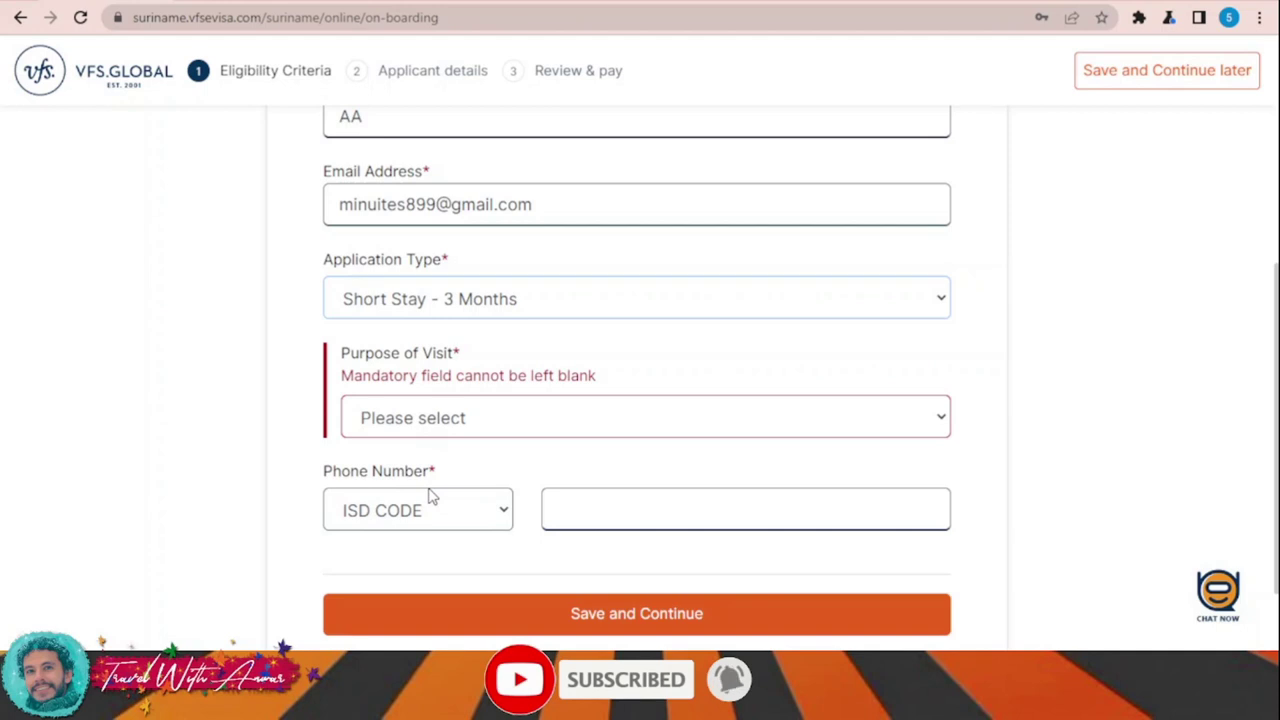
pyautogui.press('Down')
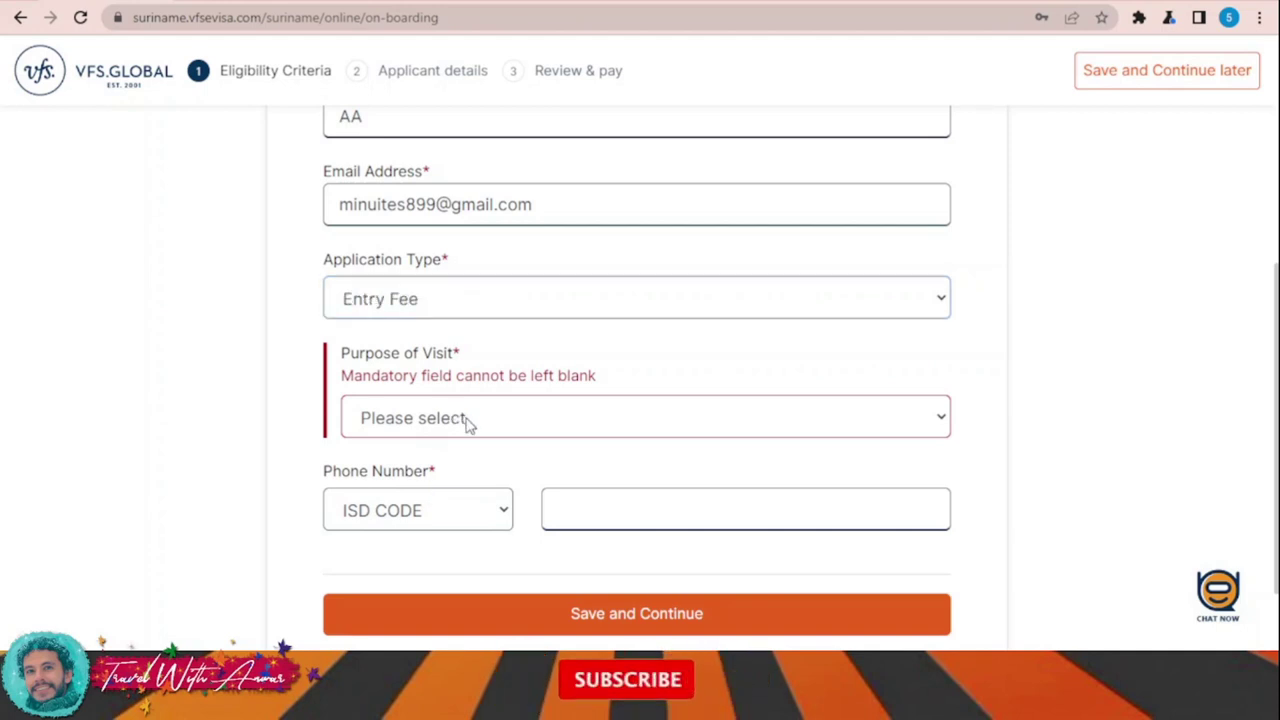
pyautogui.press('Down')
pyautogui.scroll(-1, 672, 277)
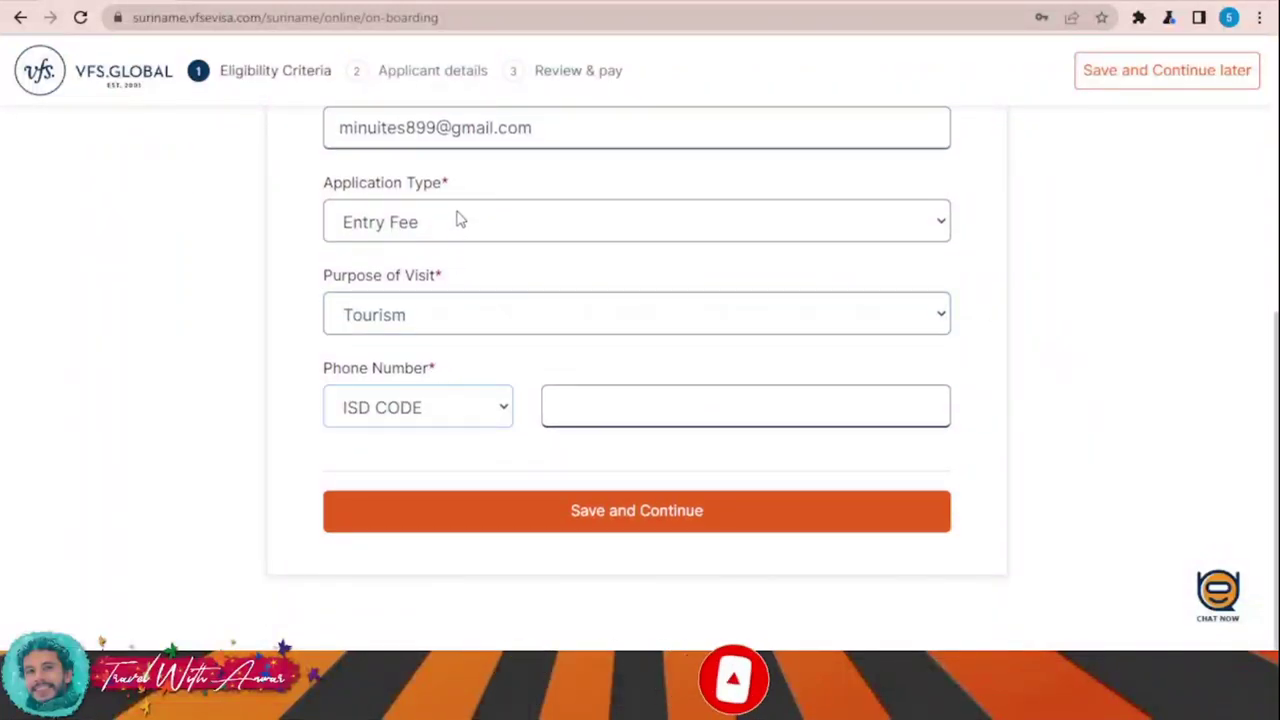
# - Choose INDIA (+91) as the ISD code, enter the phone number, and save the eligibility step
pyautogui.write('indo')
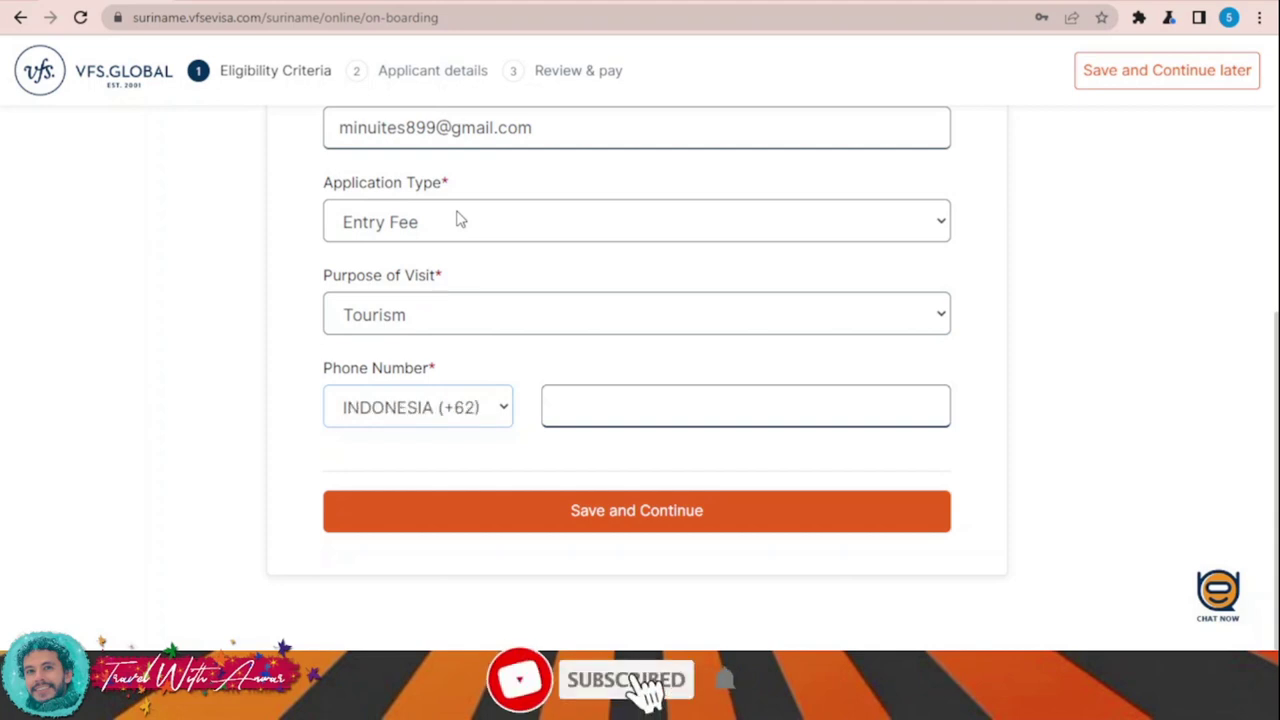
pyautogui.press('Up')
pyautogui.click(614, 411)
pyautogui.write('123456789')
pyautogui.click(632, 511)
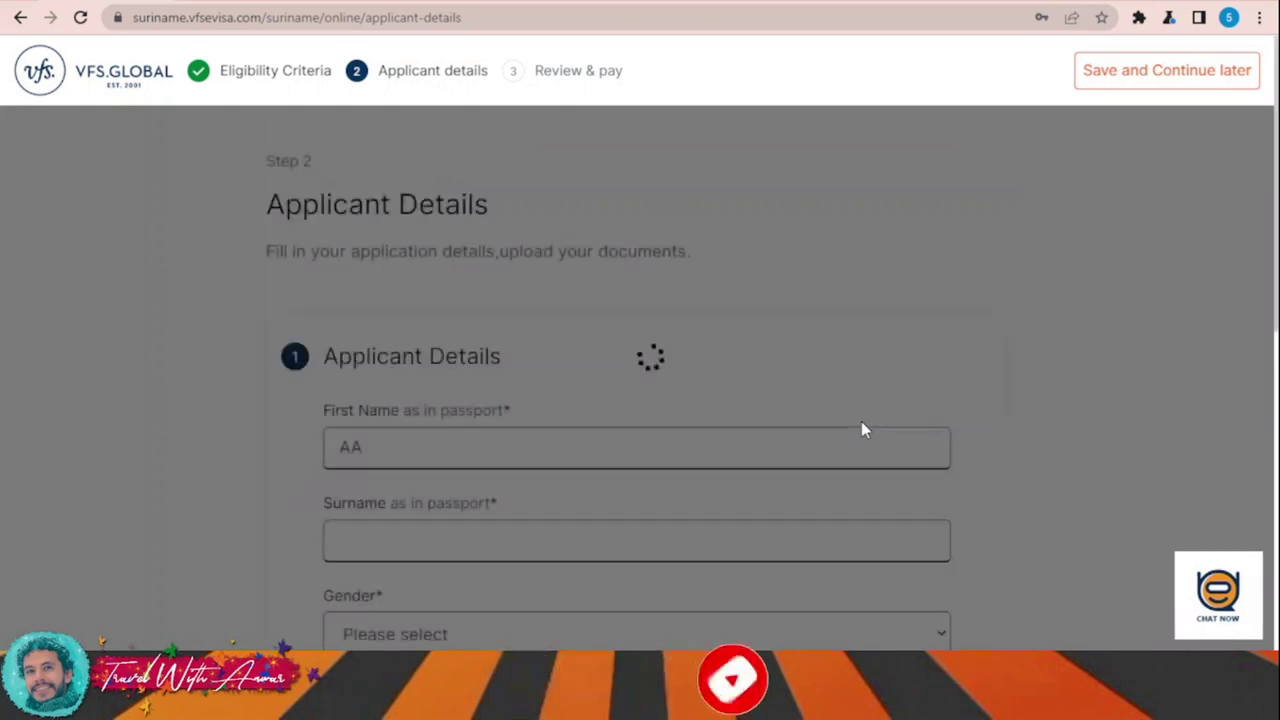
# - Fill in the surname, gender Male, the passport number and nationality INDIA
pyautogui.scroll(-2, 860, 429)
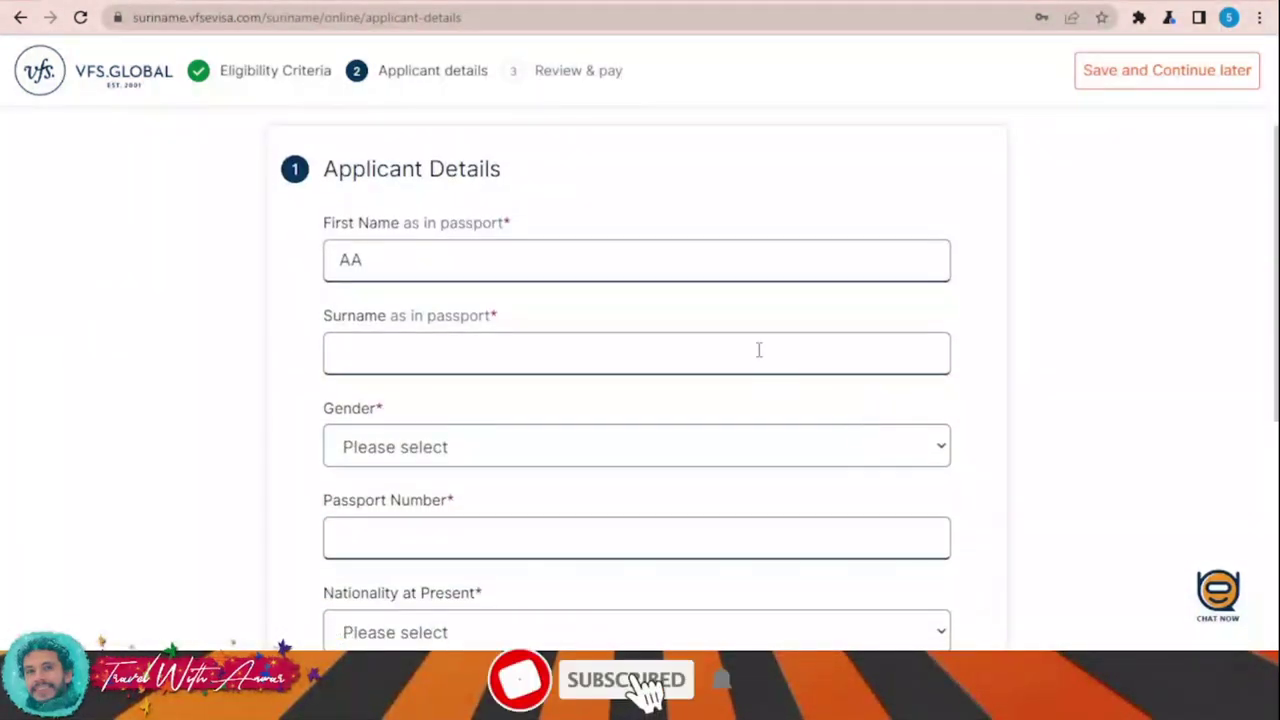
pyautogui.scroll(-1, 634, 334)
pyautogui.click(449, 265)
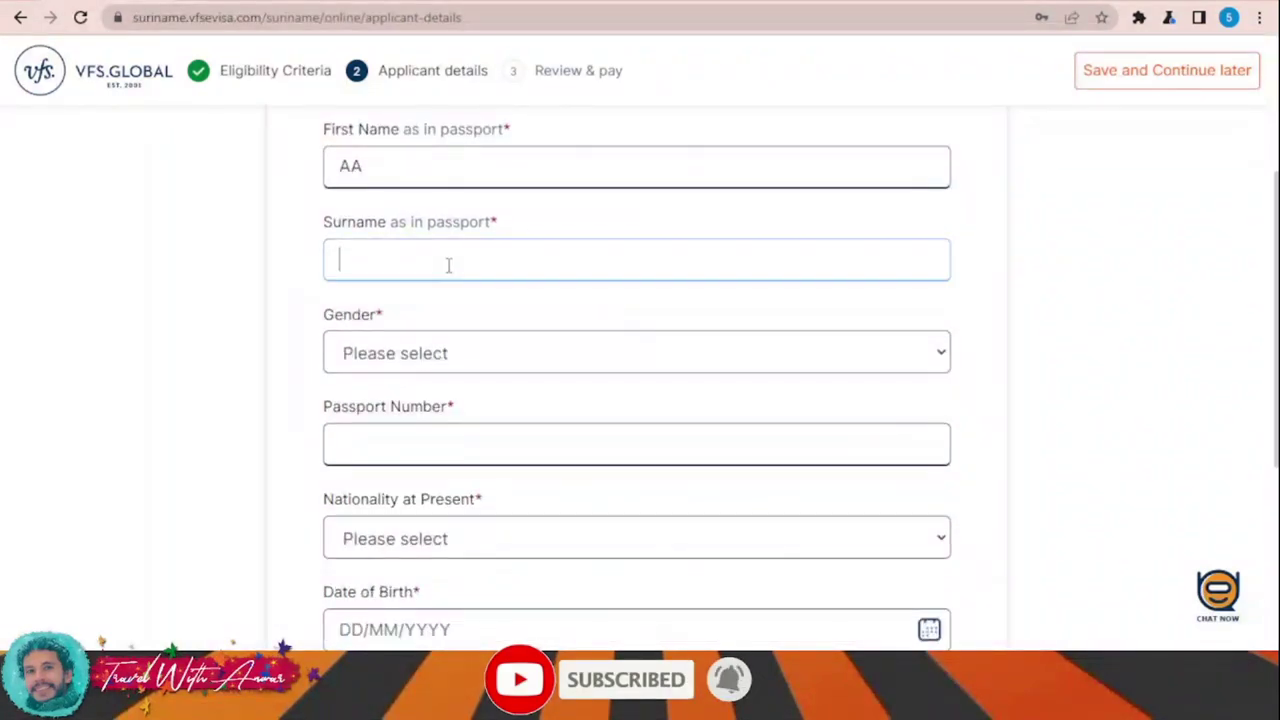
pyautogui.click(405, 362)
pyautogui.click(405, 412)
pyautogui.scroll(-1, 395, 400)
pyautogui.click(391, 348)
pyautogui.write('123456')
pyautogui.scroll(-1, 391, 348)
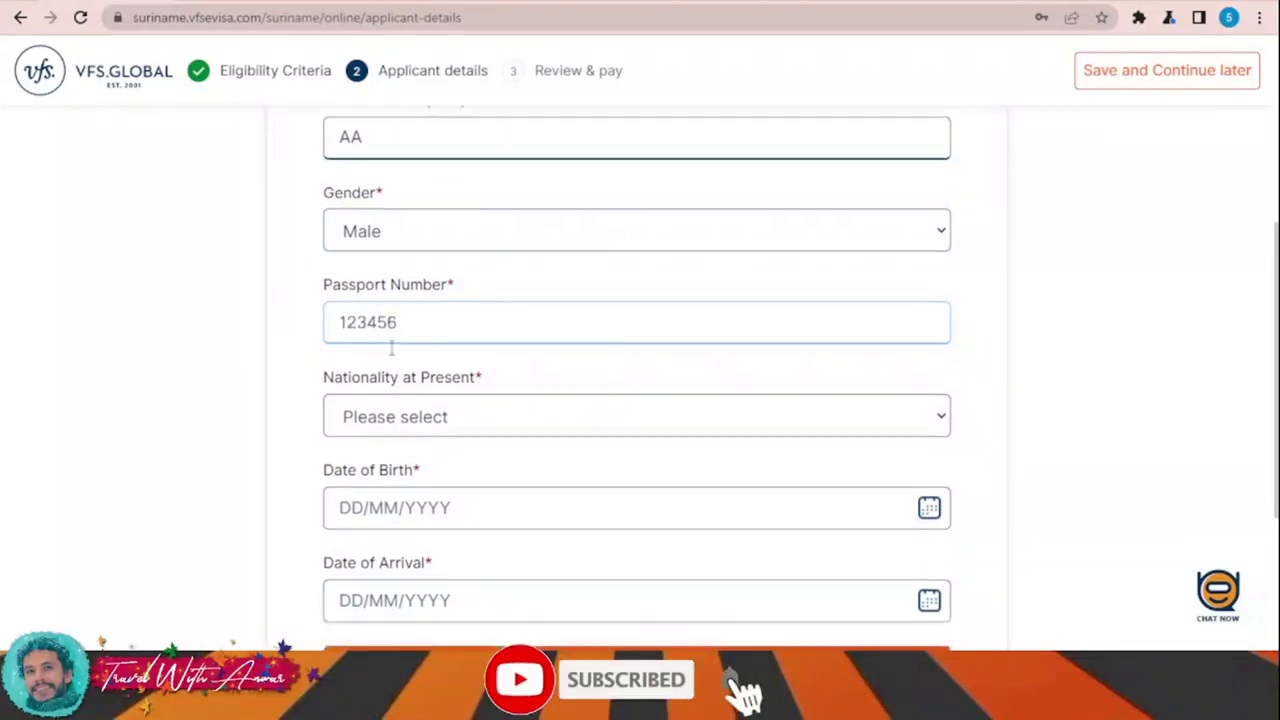
pyautogui.scroll(-2, 432, 284)
pyautogui.click(428, 258)
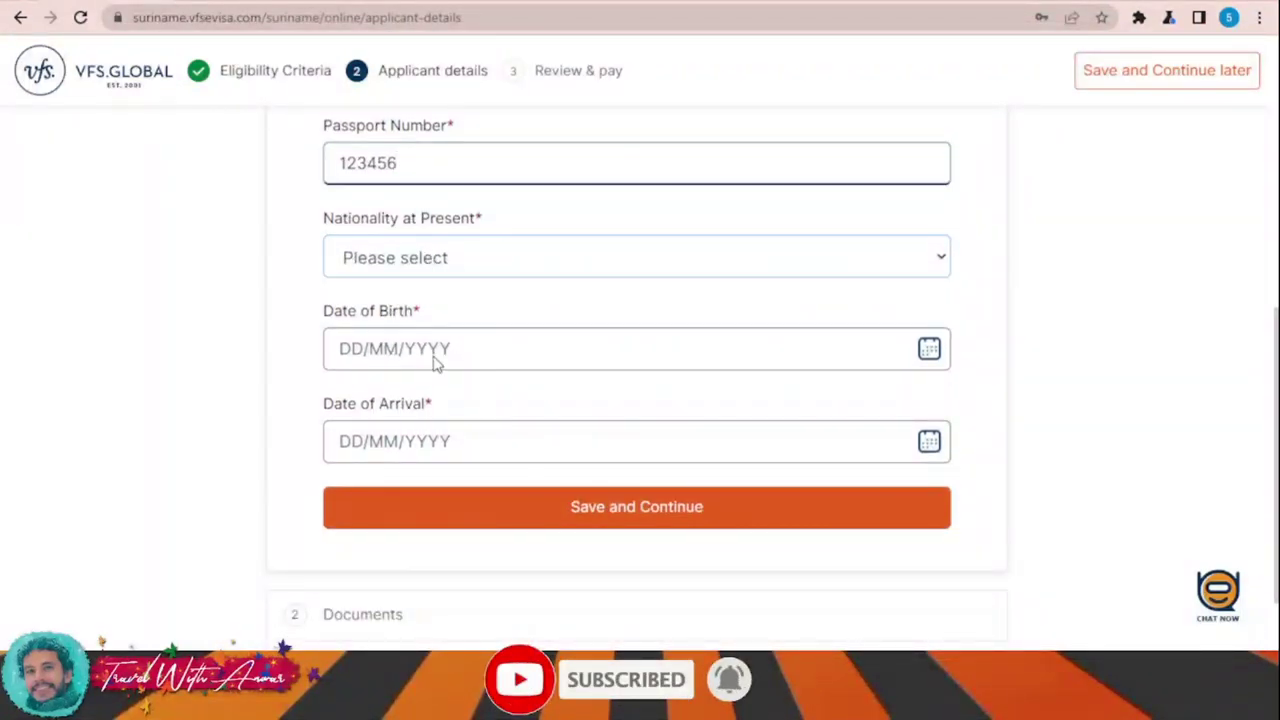
pyautogui.write('india')
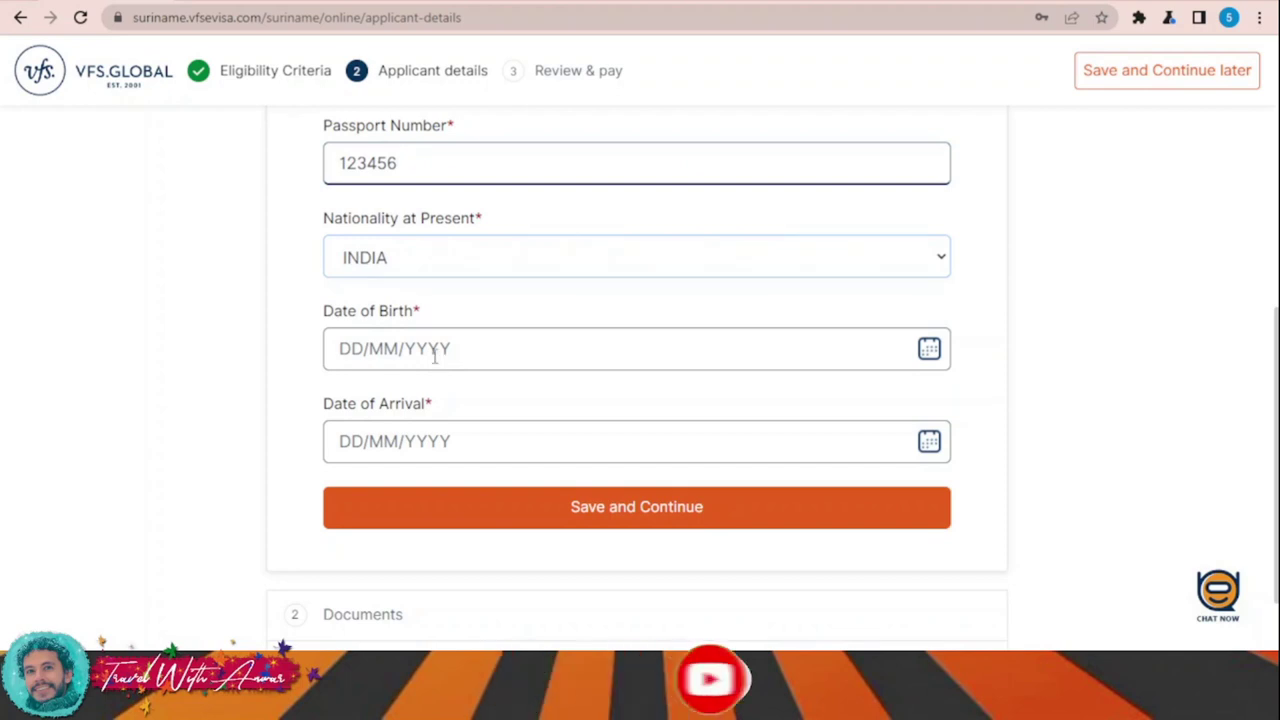
pyautogui.click(434, 350)
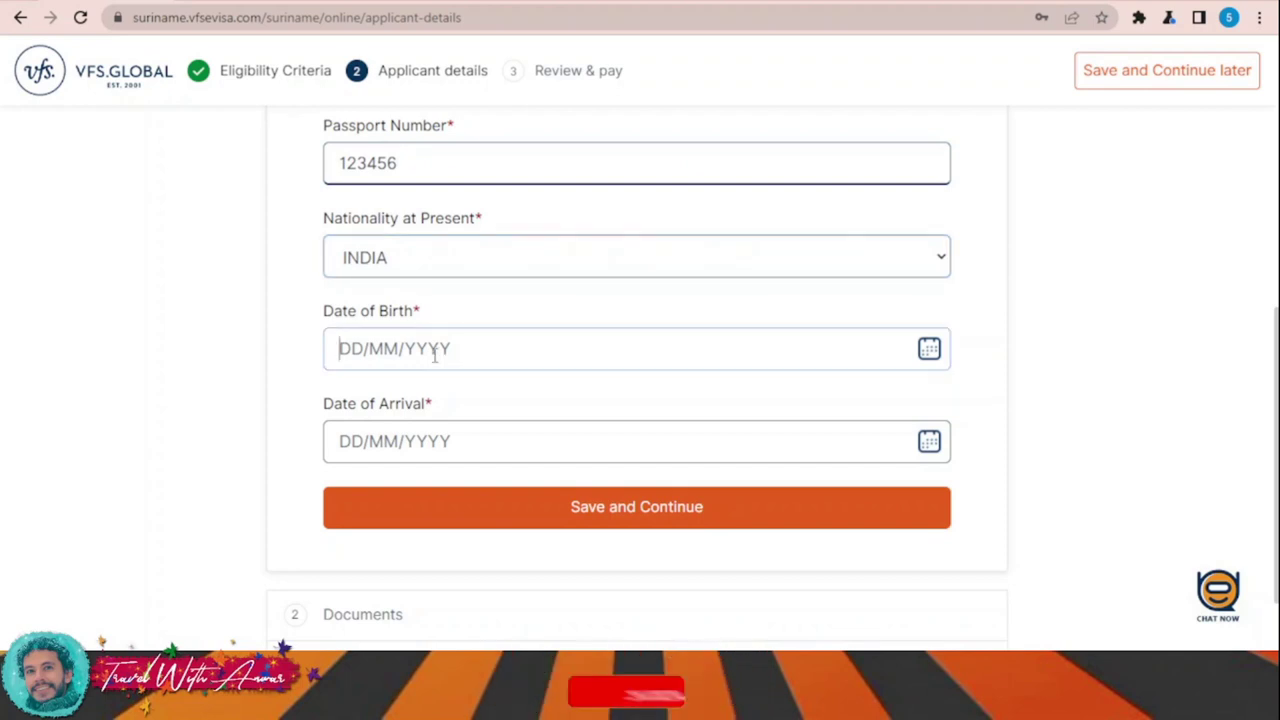
pyautogui.click(929, 348)
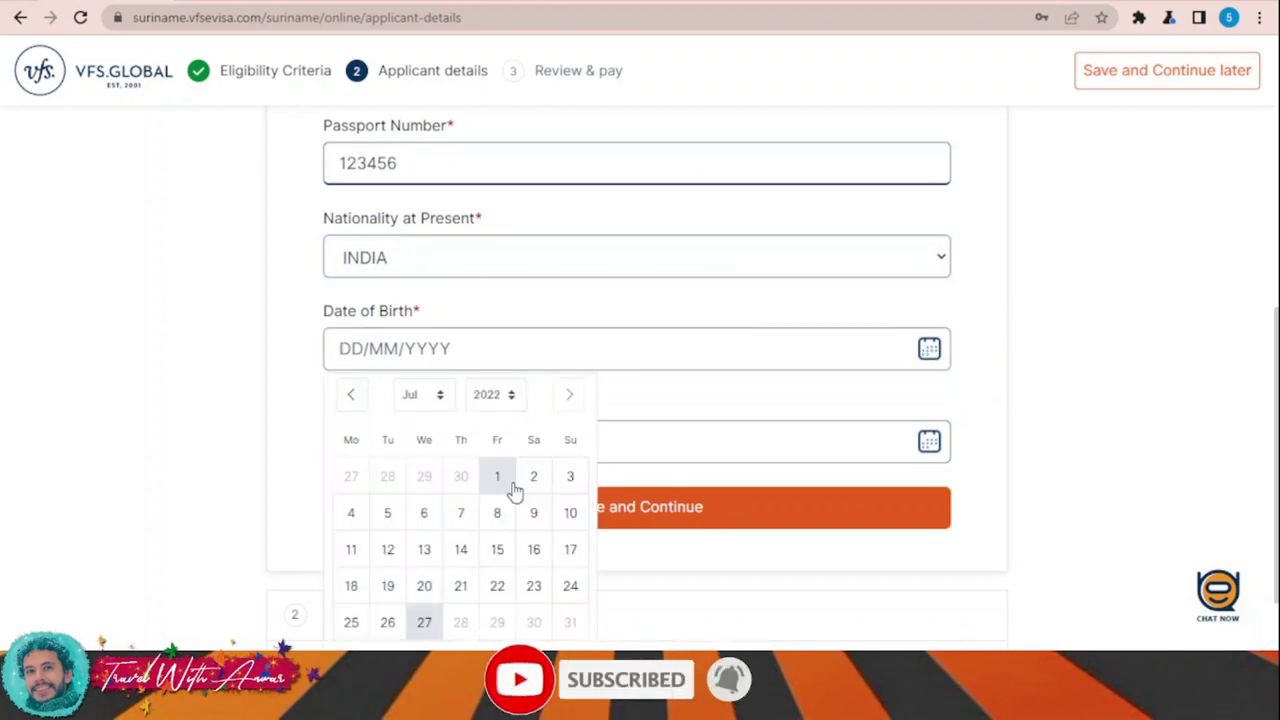
pyautogui.click(498, 400)
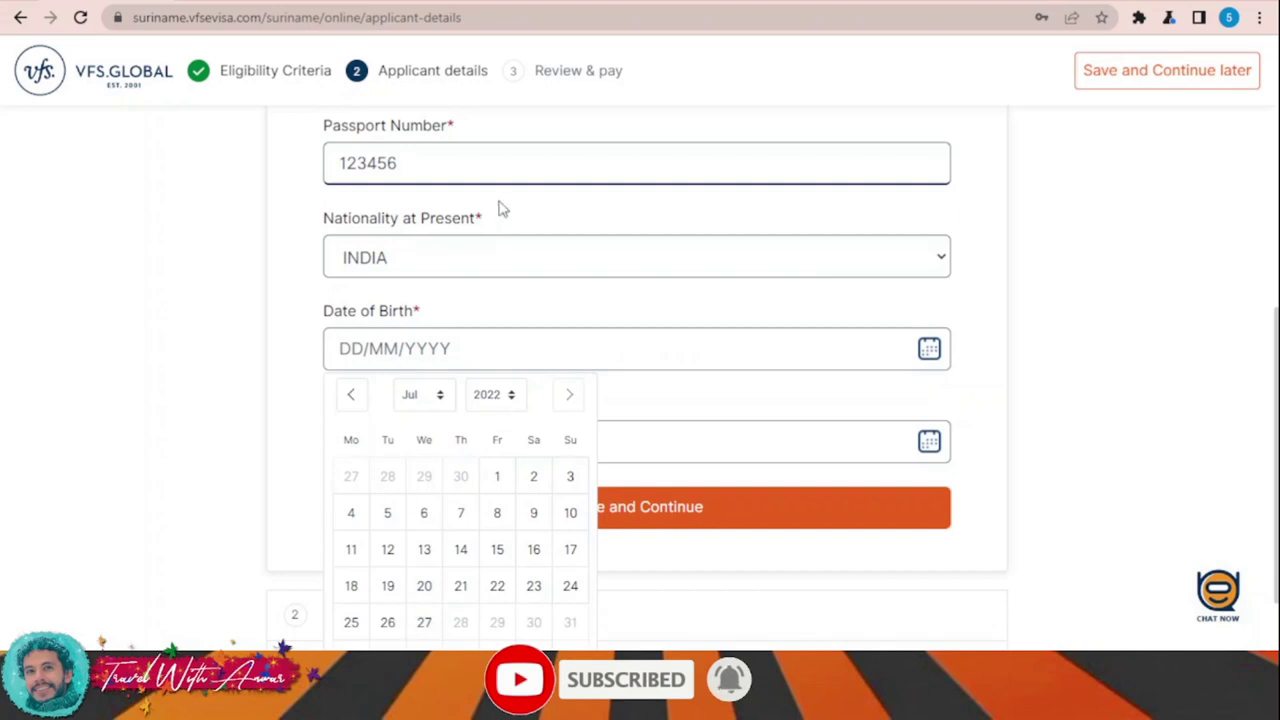
pyautogui.click(483, 260)
pyautogui.click(498, 478)
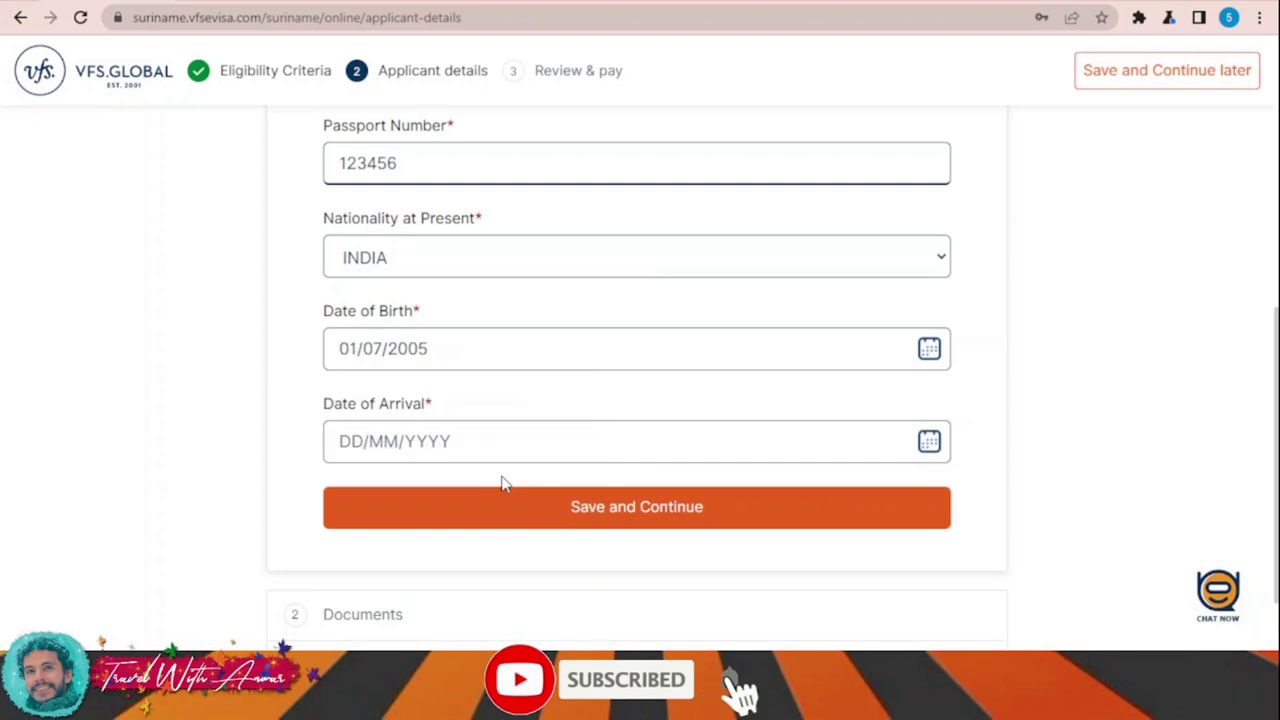
pyautogui.scroll(-1, 609, 449)
pyautogui.click(929, 350)
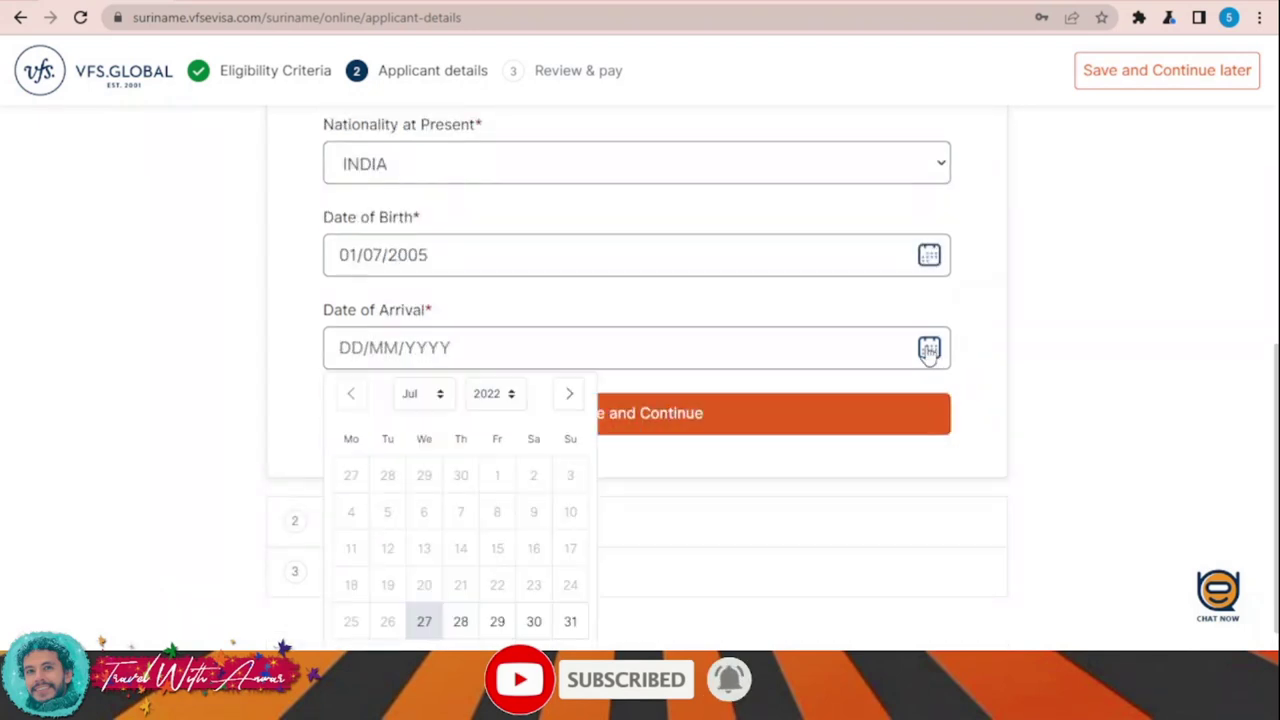
pyautogui.click(567, 400)
pyautogui.click(424, 621)
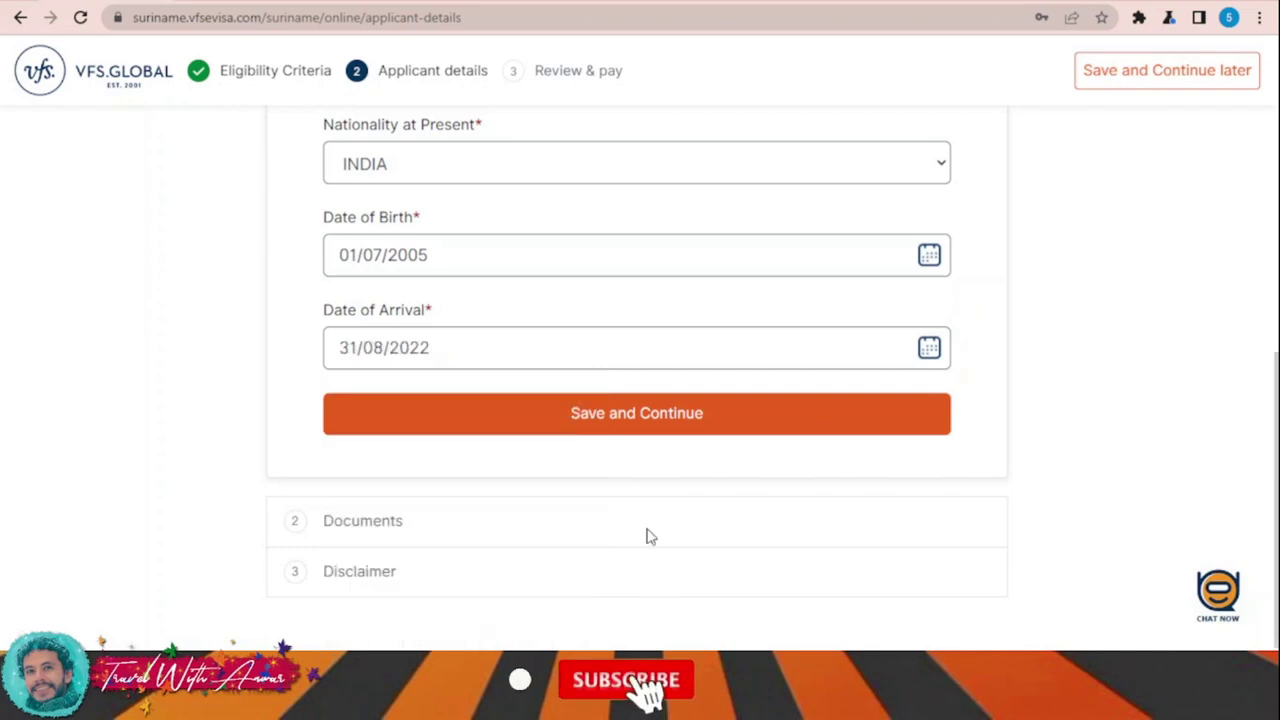
pyautogui.click(655, 414)
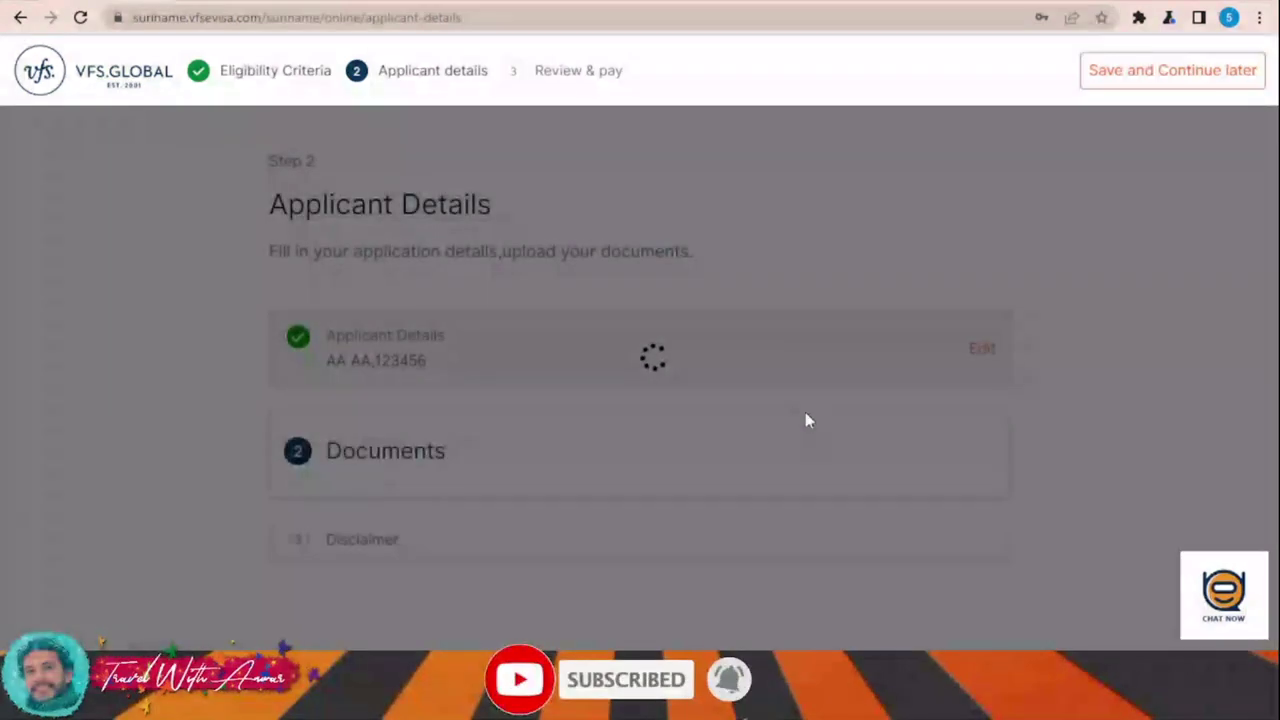
# - Upload the cropped passport bio page and save the Documents step
pyautogui.scroll(-2, 717, 406)
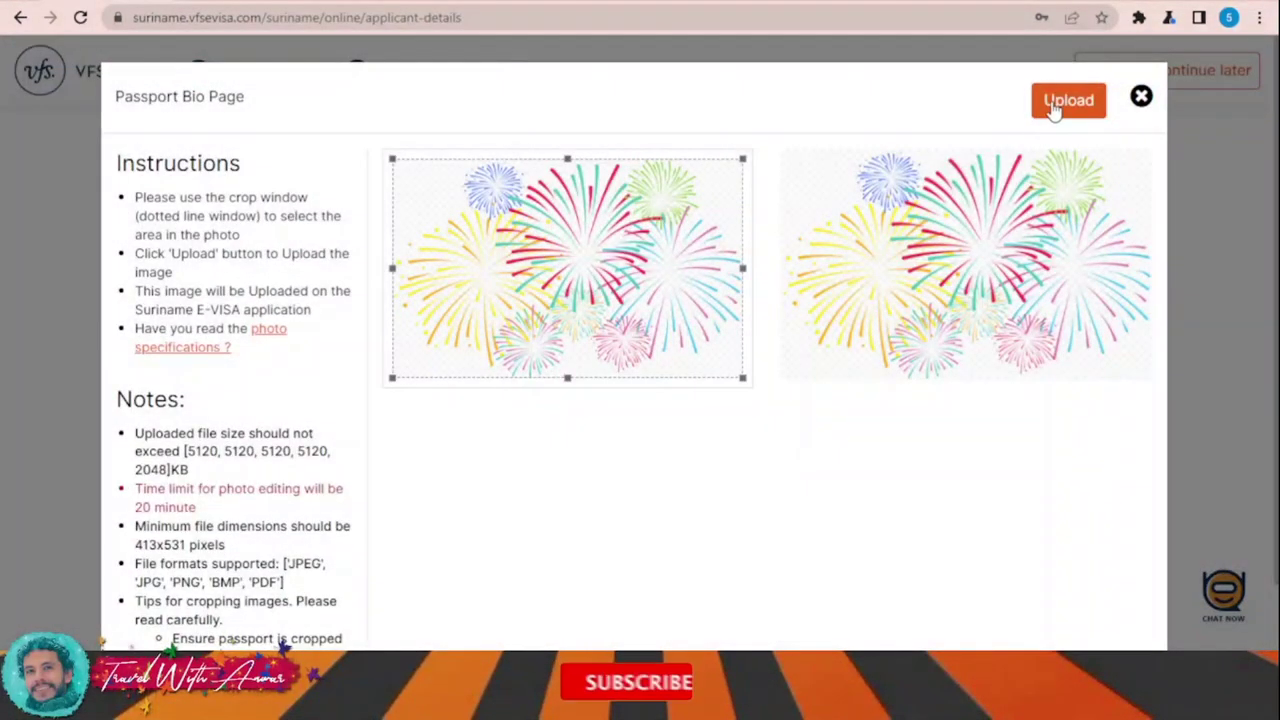
pyautogui.click(1066, 100)
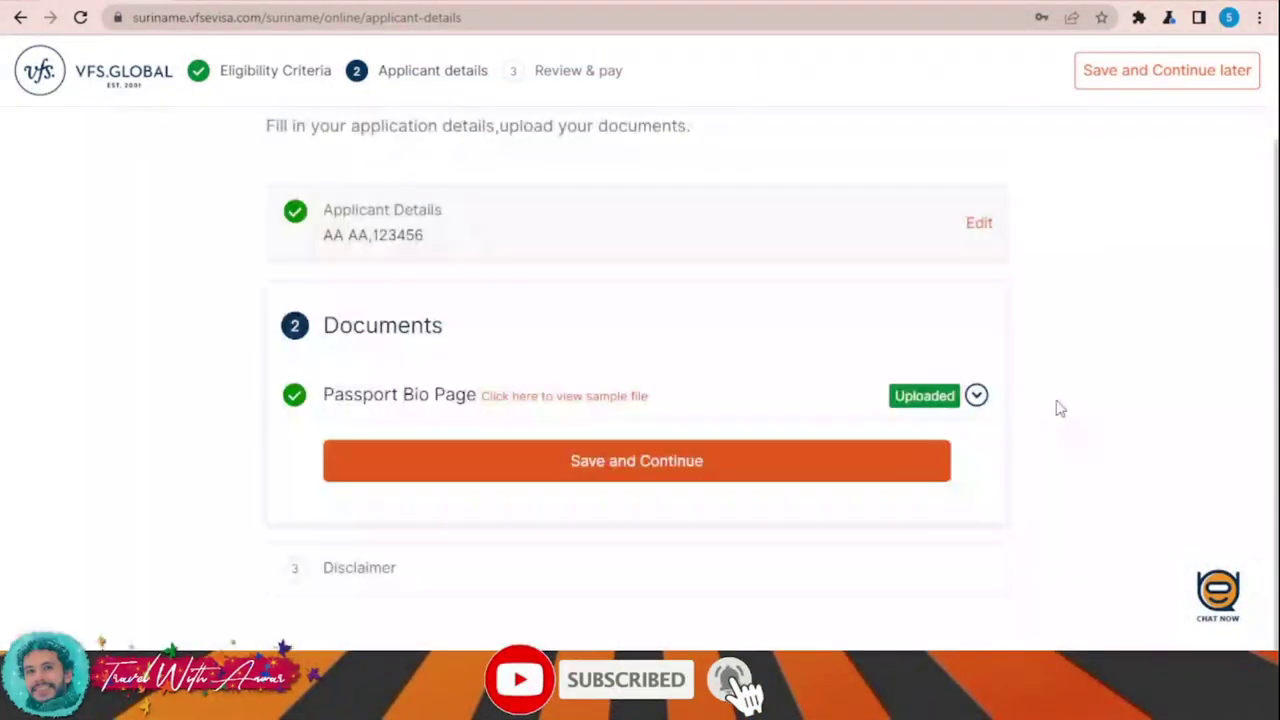
pyautogui.click(734, 477)
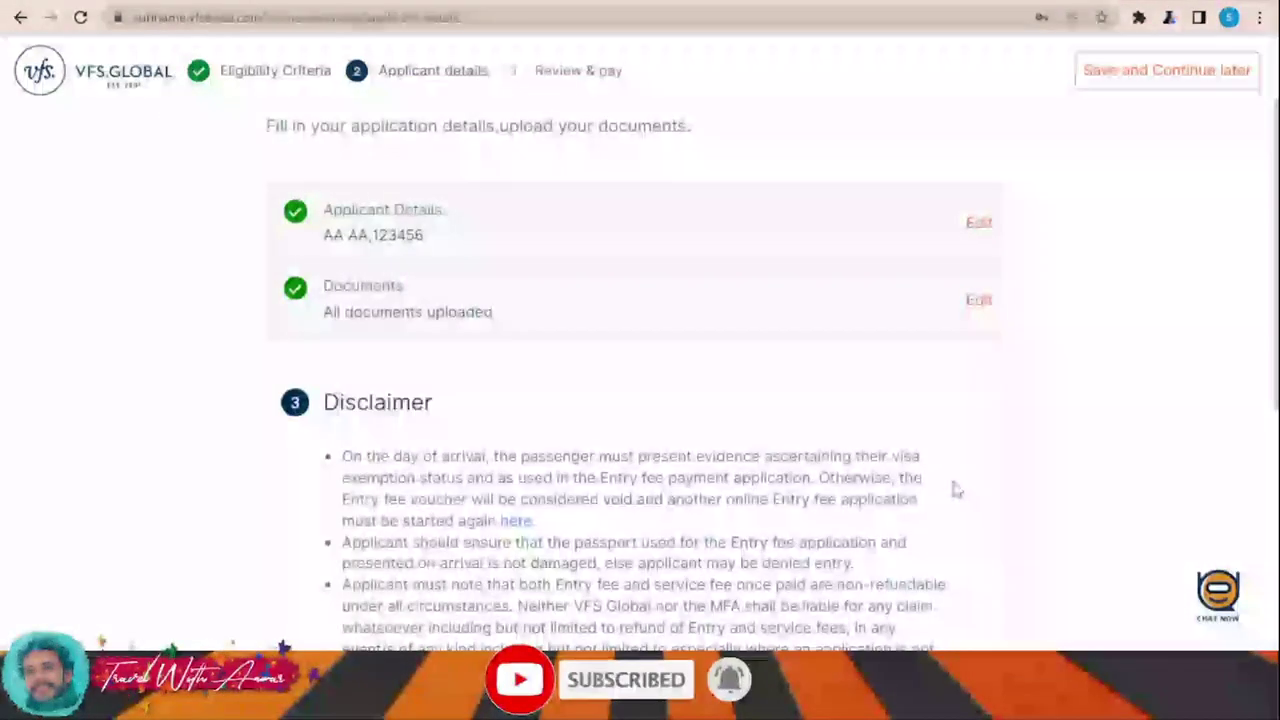
# - Tick 'I have read and accepted the above Terms & Conditions' at the bottom of the Disclaimer
pyautogui.scroll(-4, 954, 486)
pyautogui.scroll(3, 552, 512)
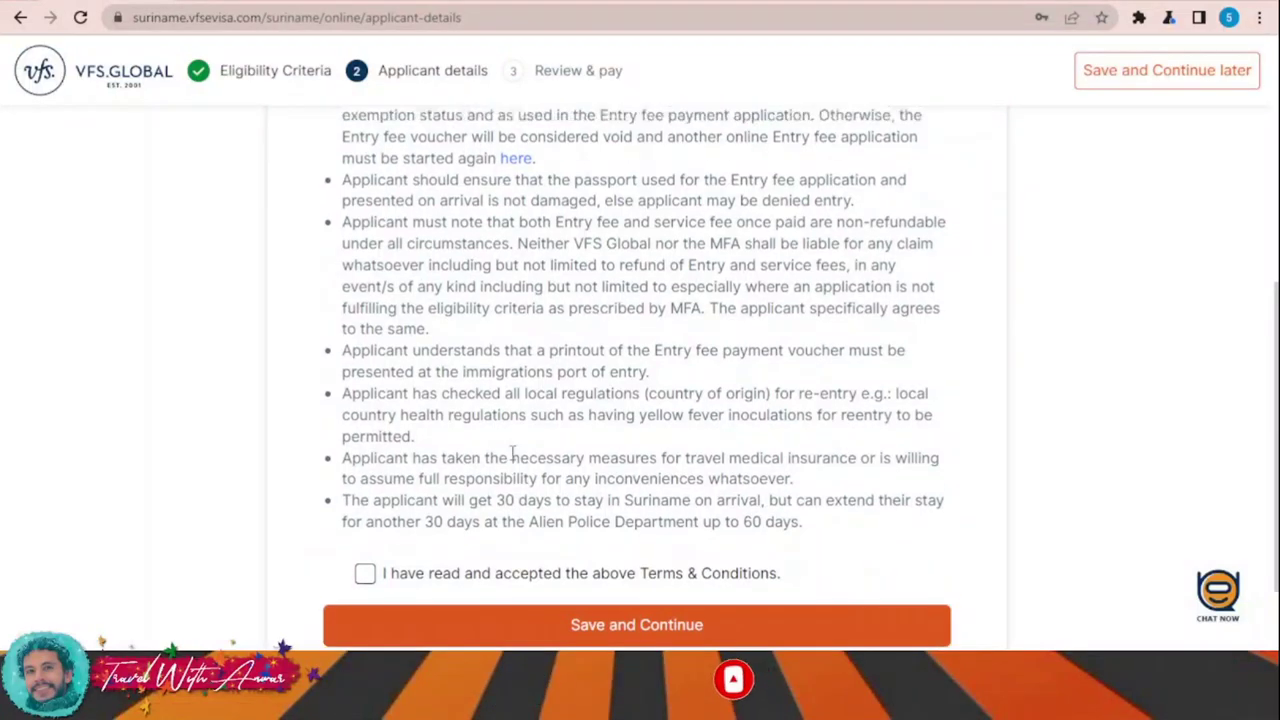
pyautogui.scroll(-4, 390, 357)
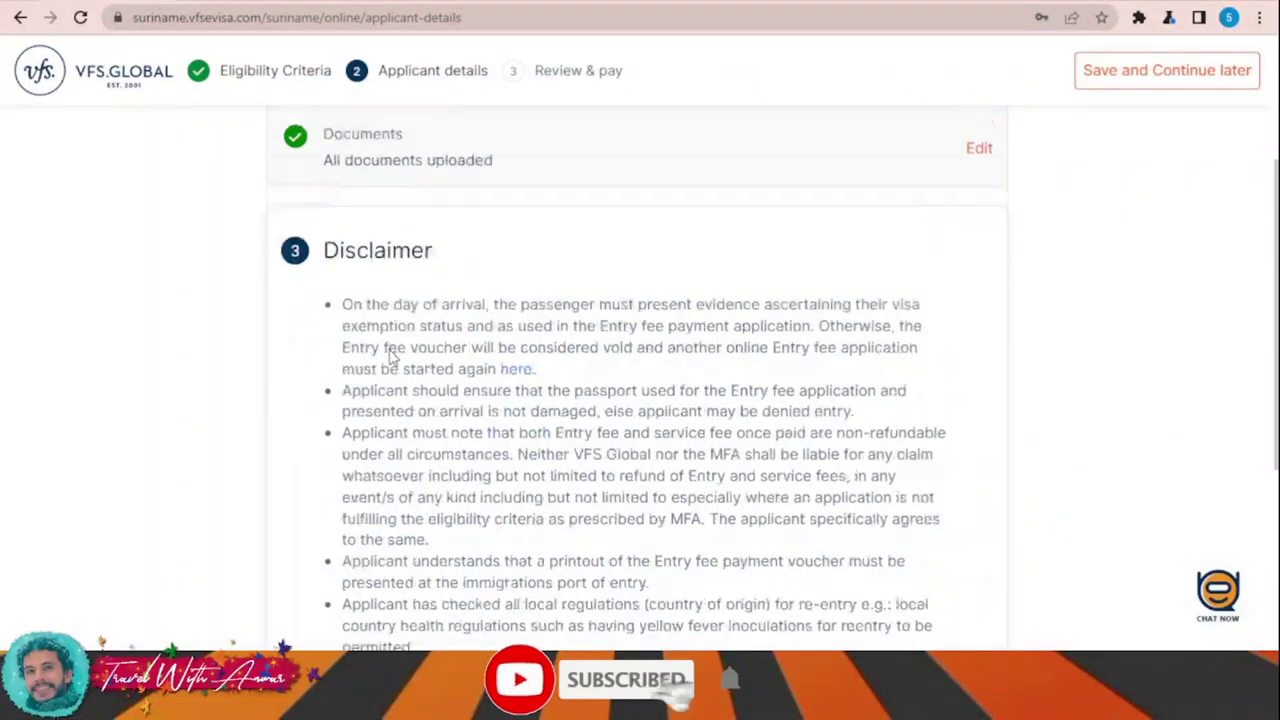
pyautogui.click(366, 460)
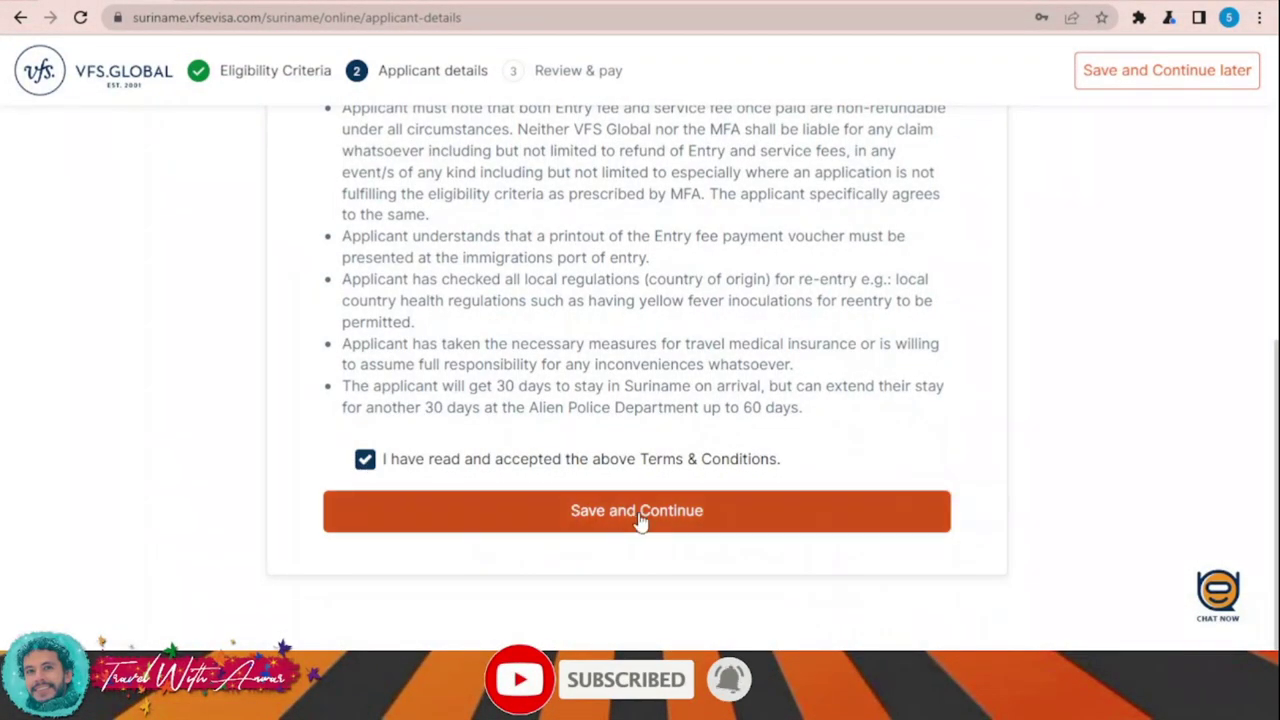
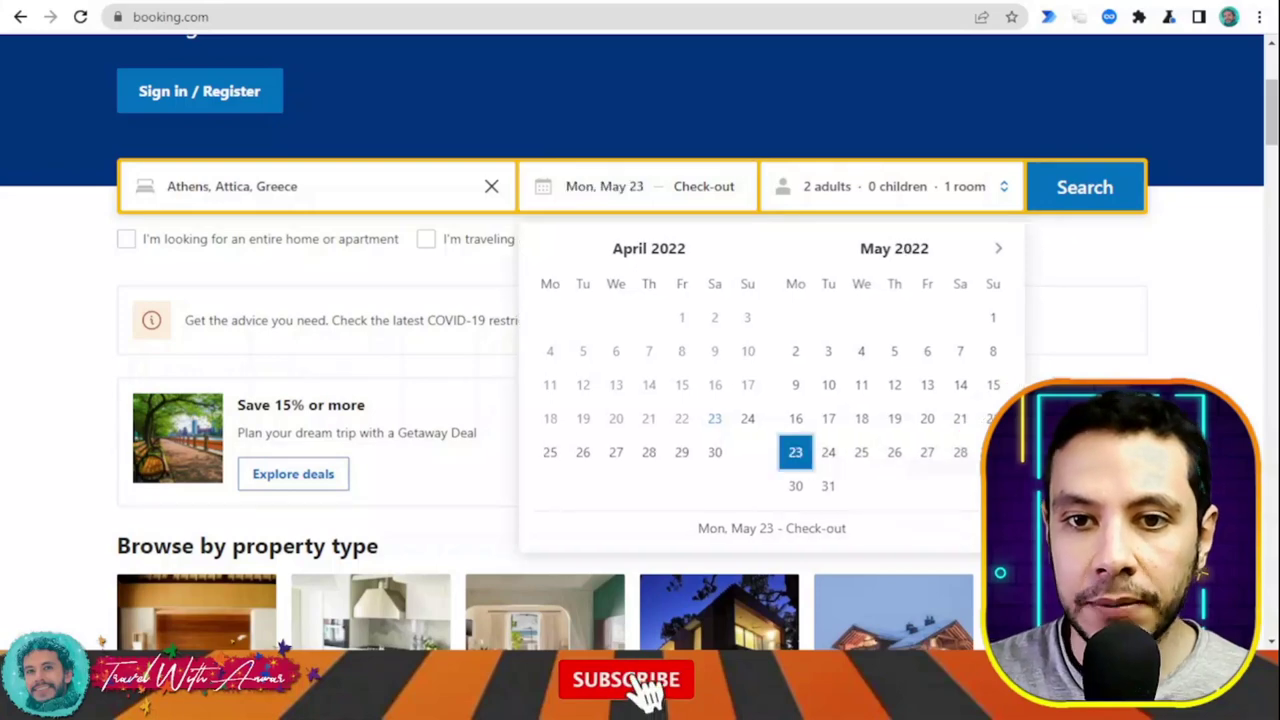
# - Set check-out to June 3 and guests to 1 adult, then search Athens stays
pyautogui.click(998, 250)
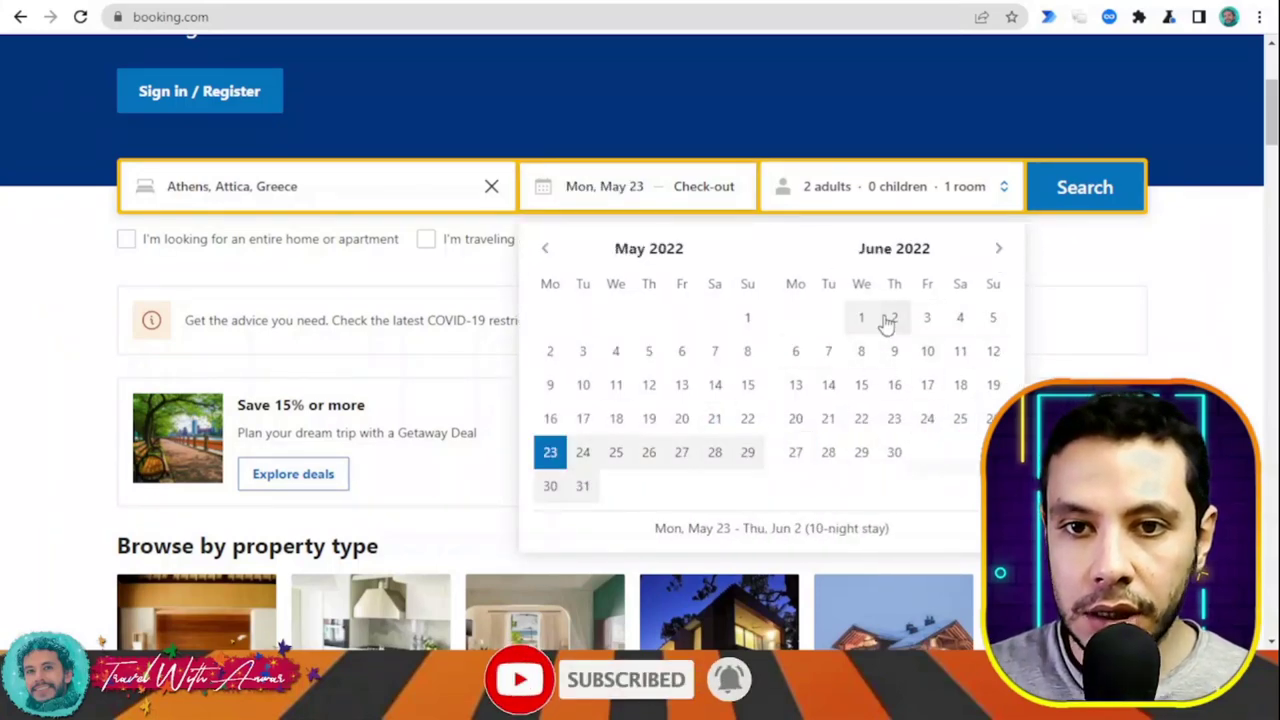
pyautogui.click(925, 320)
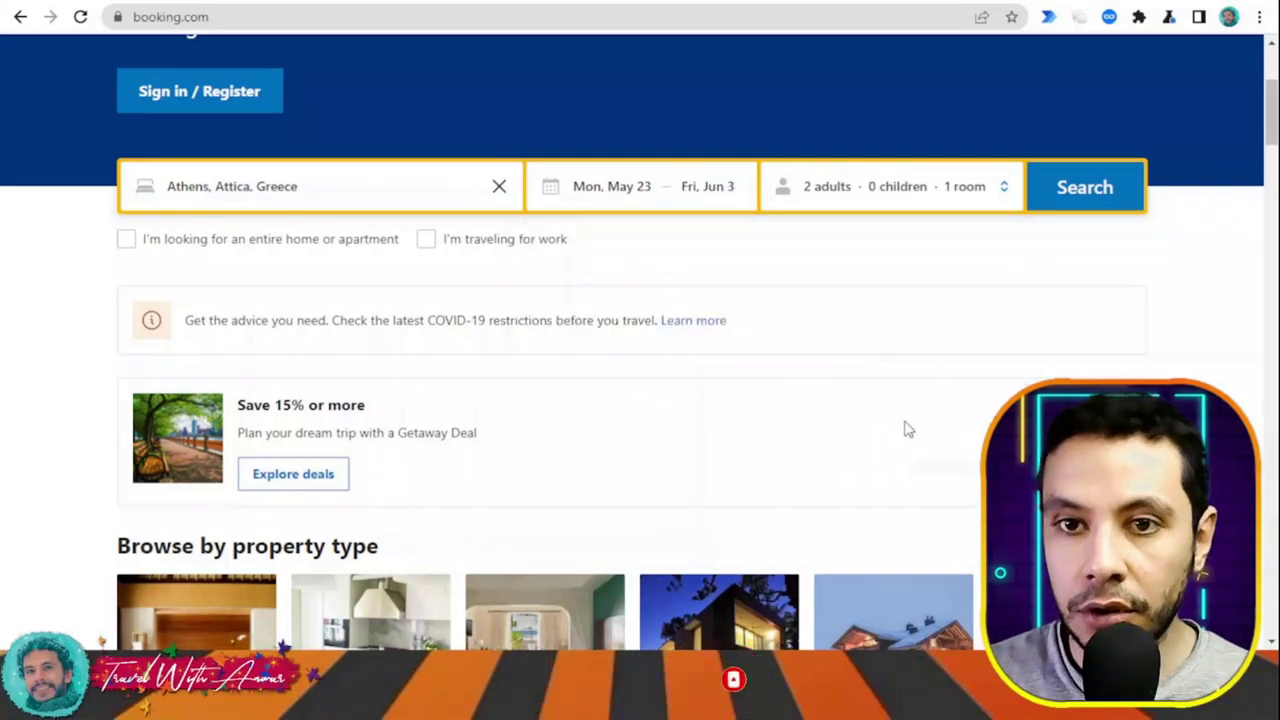
pyautogui.click(836, 202)
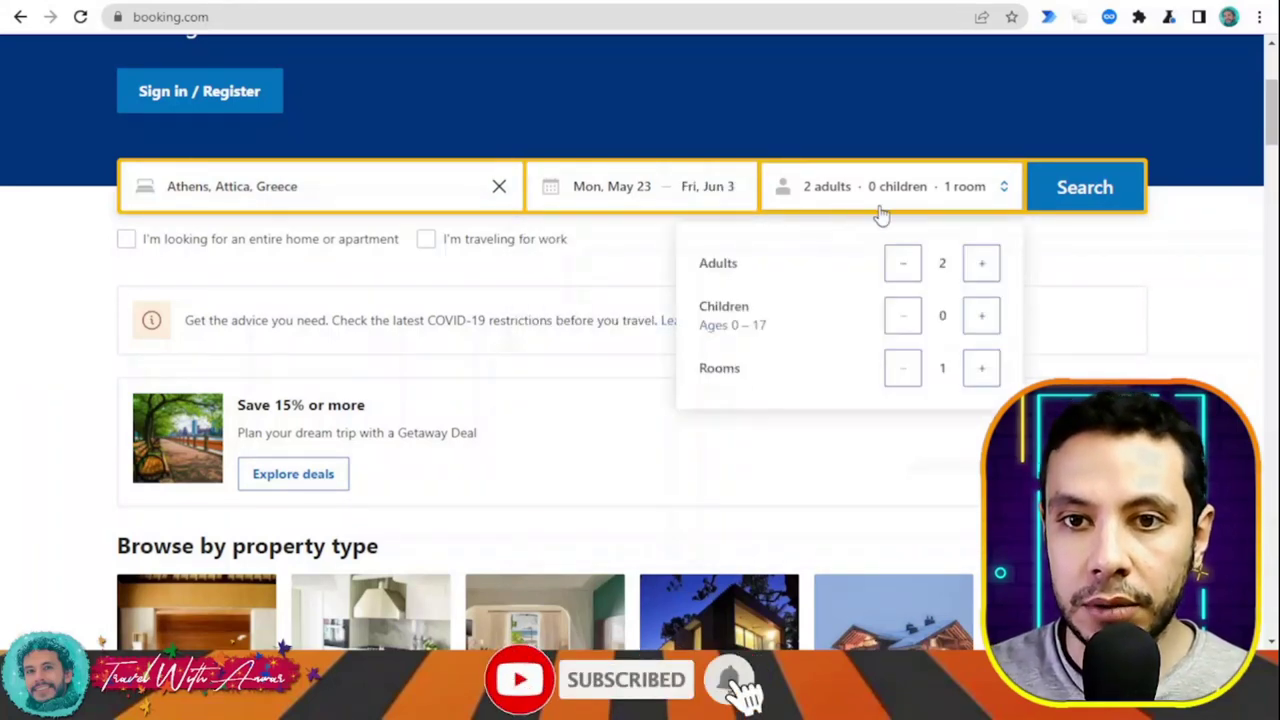
pyautogui.click(904, 267)
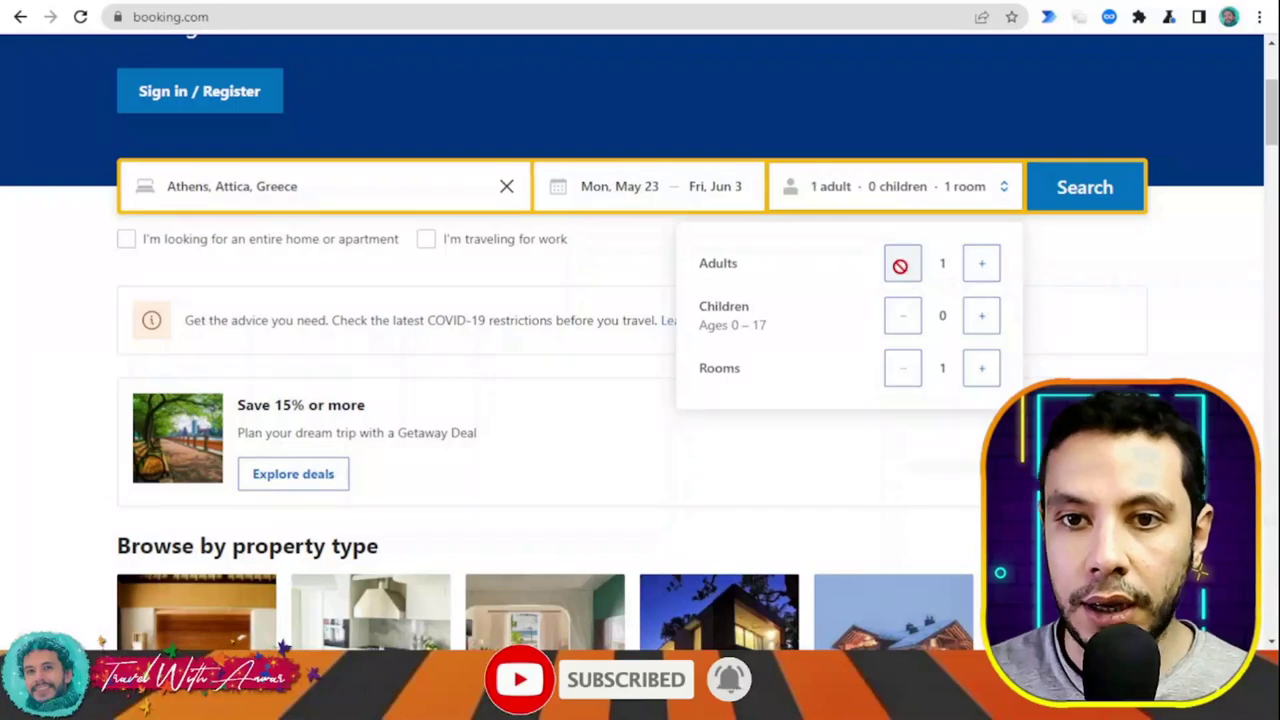
pyautogui.click(1106, 192)
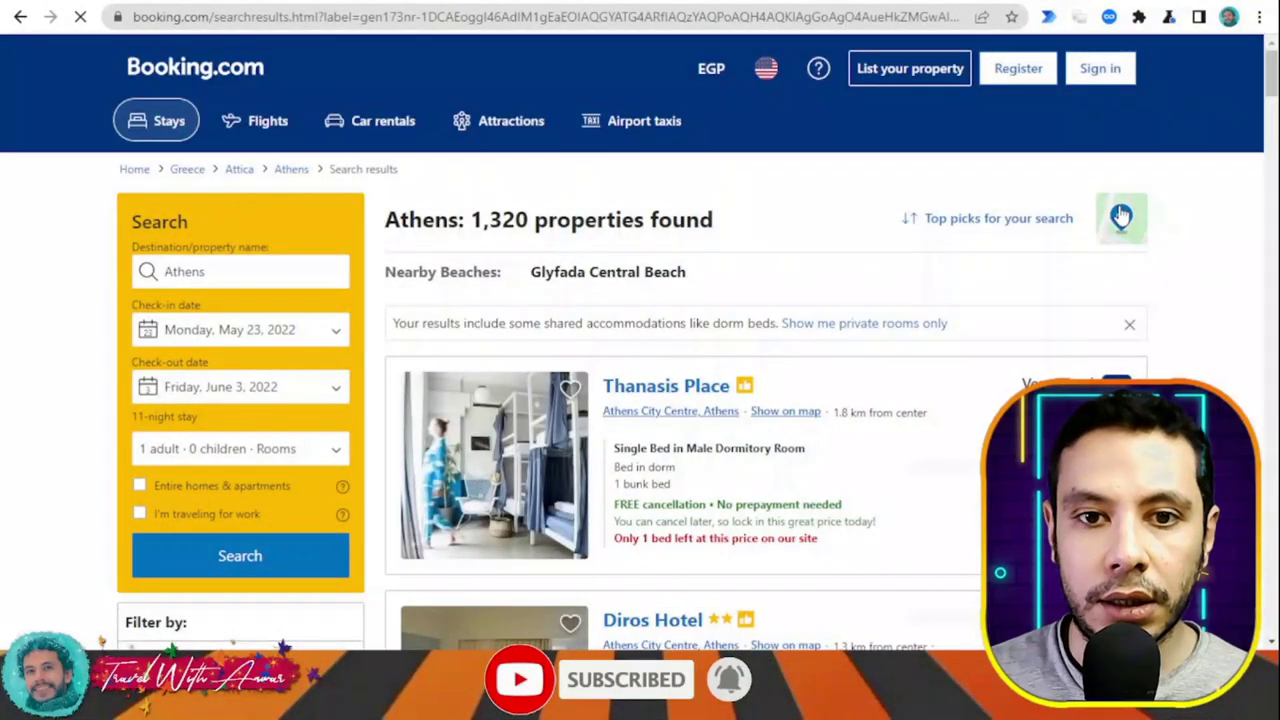
pyautogui.scroll(-2, 1212, 222)
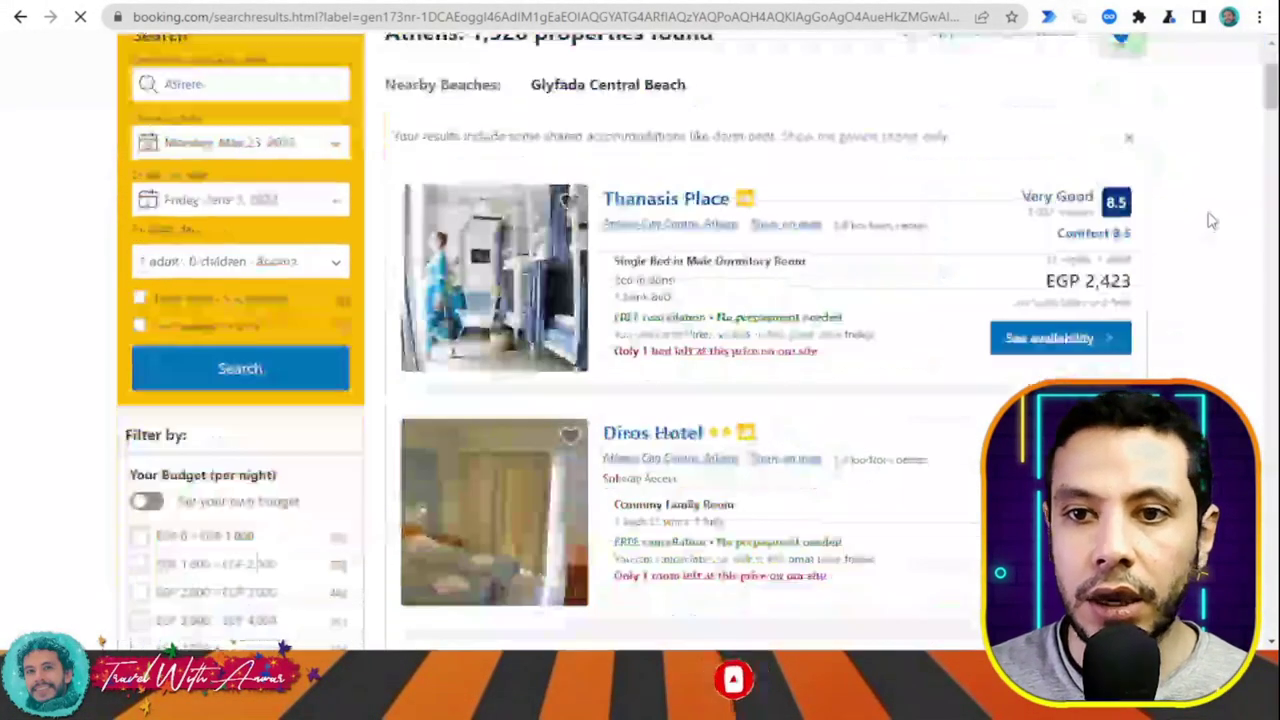
pyautogui.scroll(-3, 1220, 217)
pyautogui.scroll(5, 1222, 214)
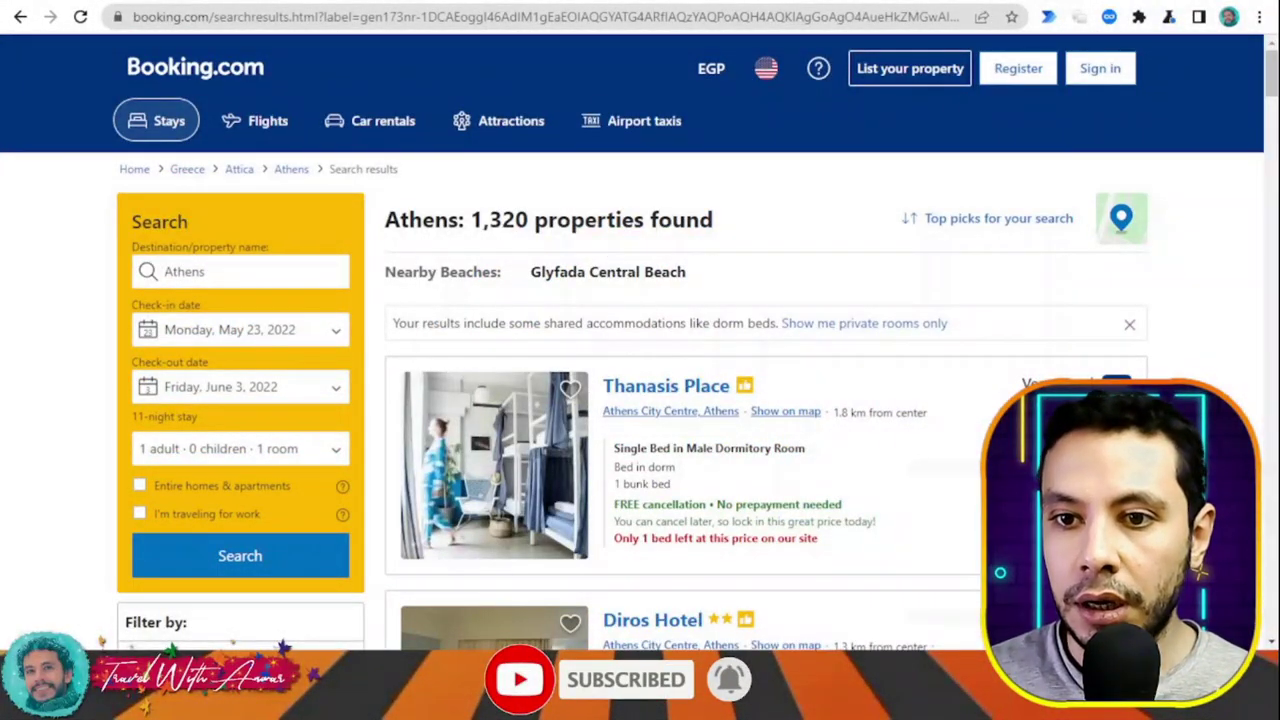
# - Switch the displayed currency from EGP to U.S. Dollar and review the results
pyautogui.click(711, 68)
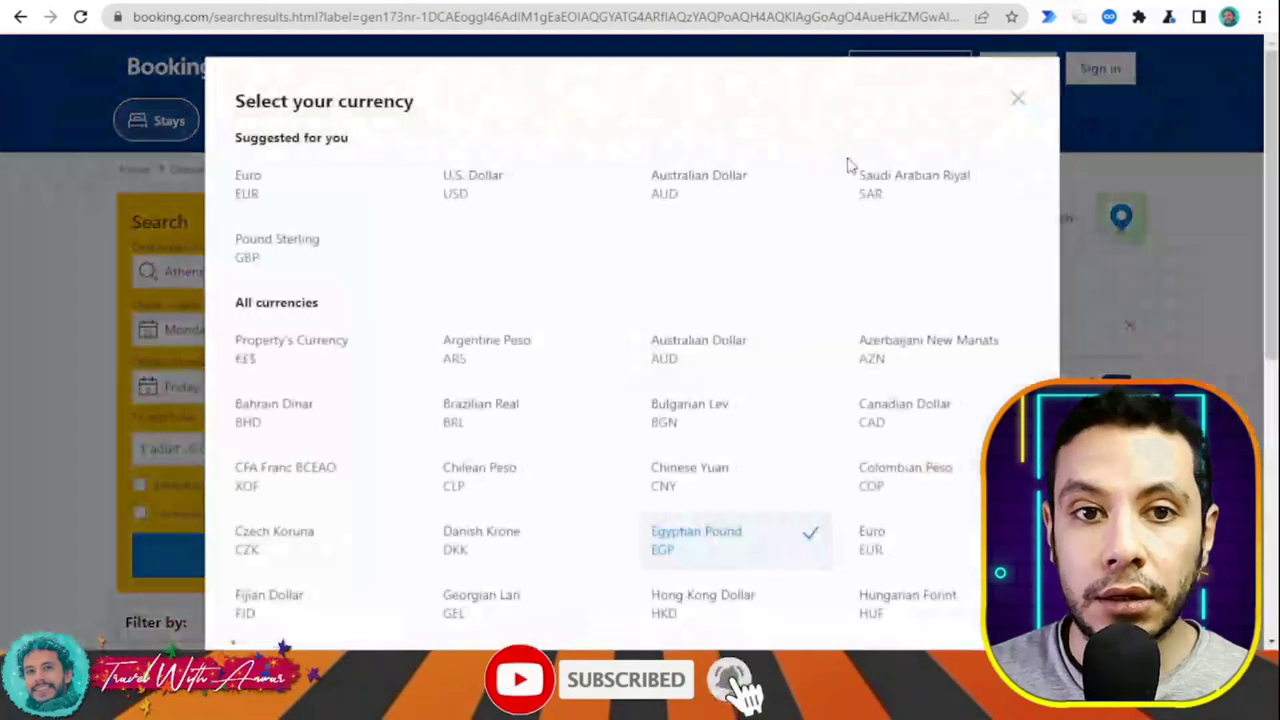
pyautogui.click(453, 183)
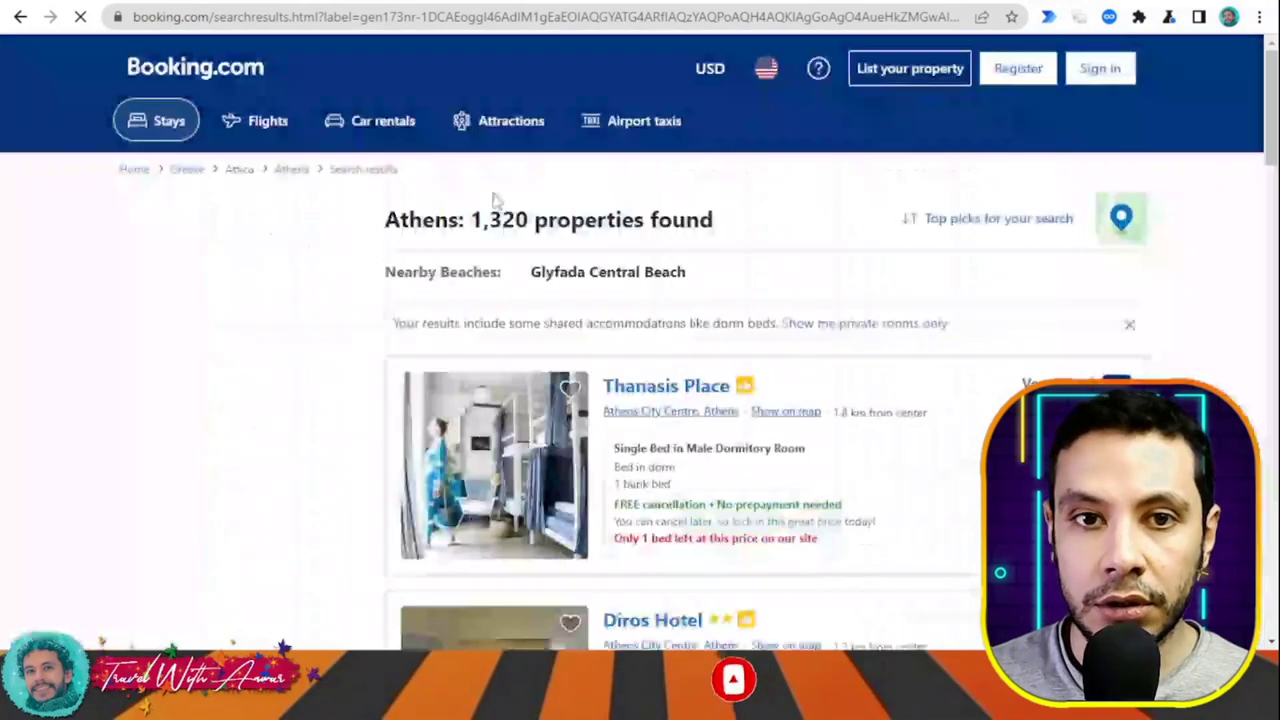
pyautogui.scroll(-3, 1195, 330)
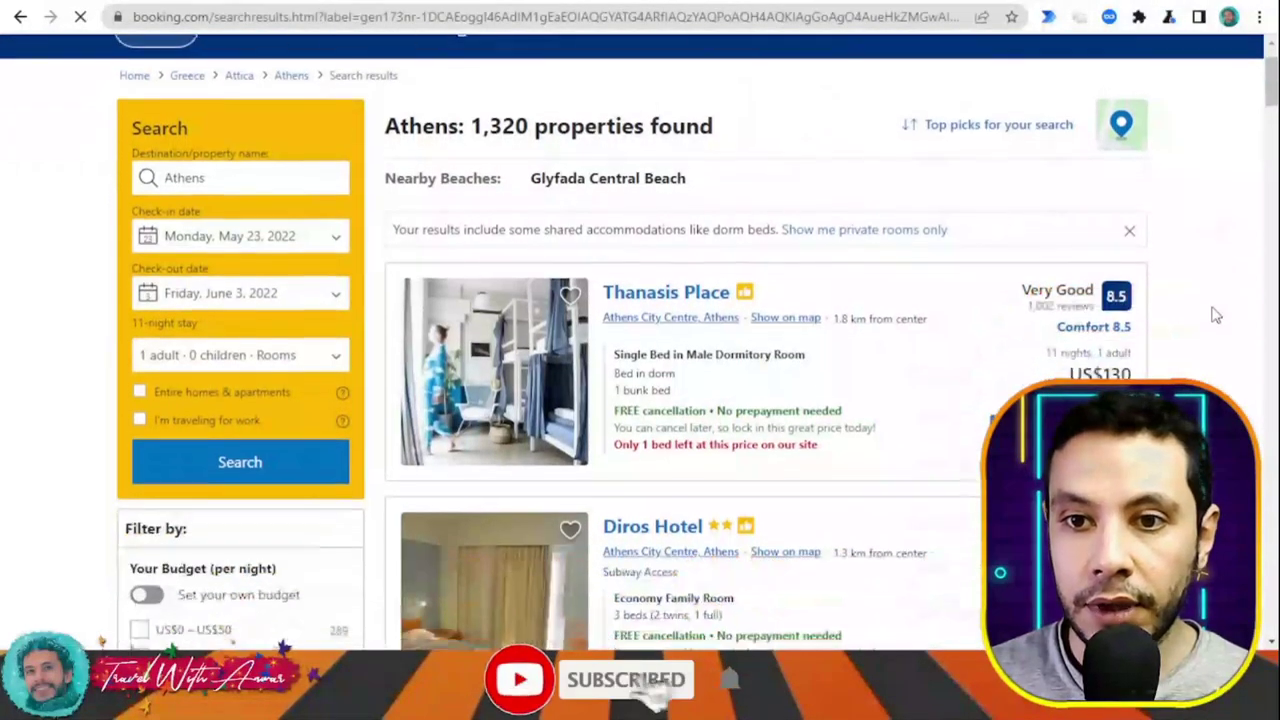
pyautogui.scroll(-1, 1215, 314)
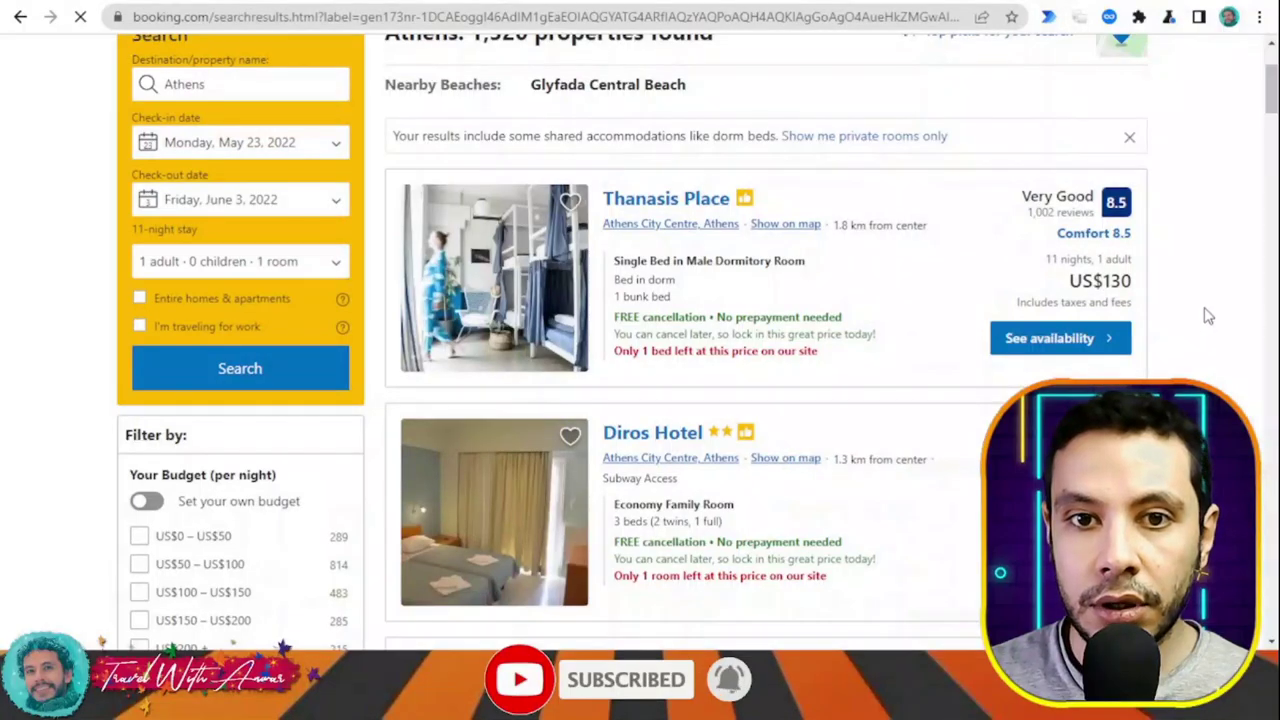
pyautogui.scroll(5, 1207, 317)
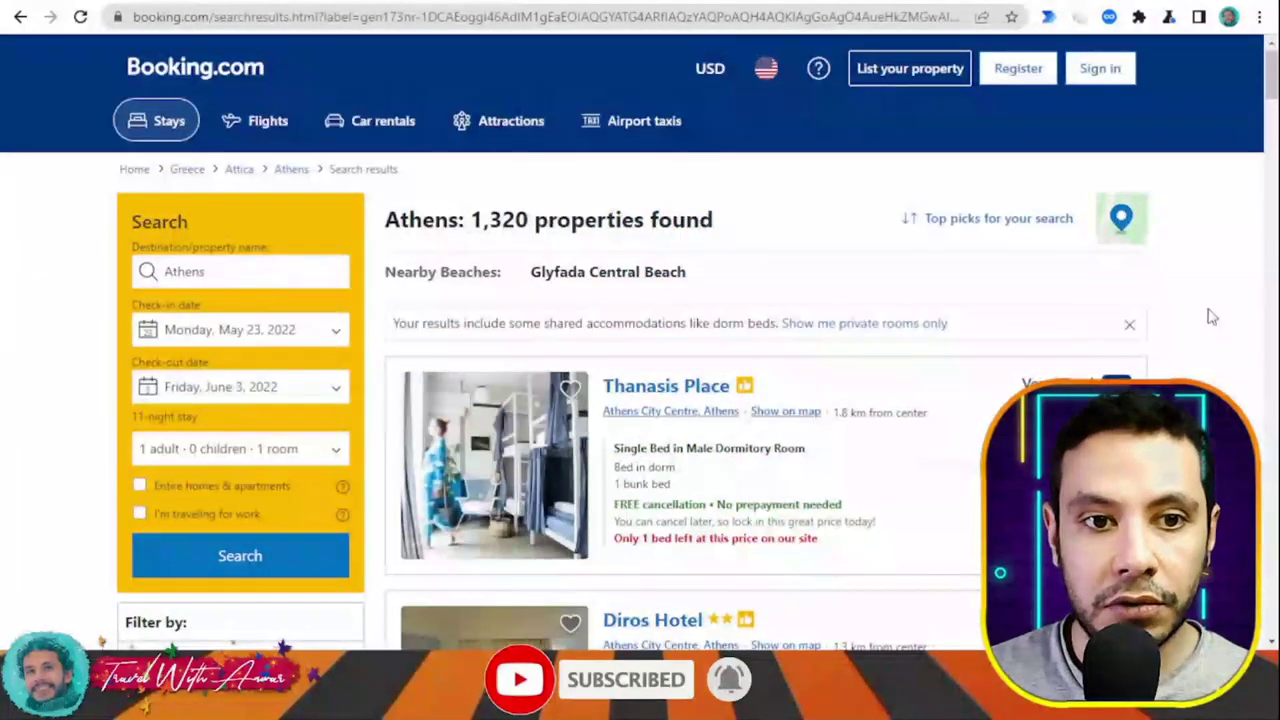
pyautogui.scroll(-3, 1207, 317)
pyautogui.scroll(-2, 1133, 372)
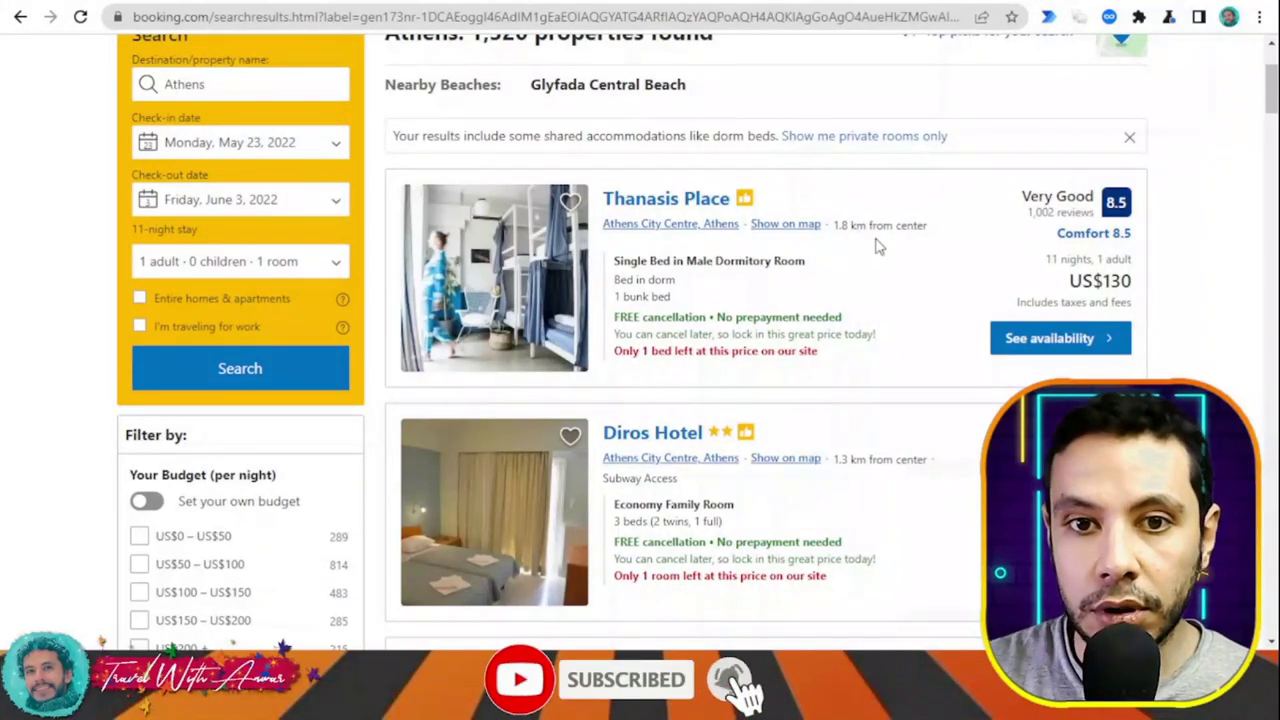
# - Highlight the 11-night count in a listing's price, then deselect it
pyautogui.moveTo(888, 222)
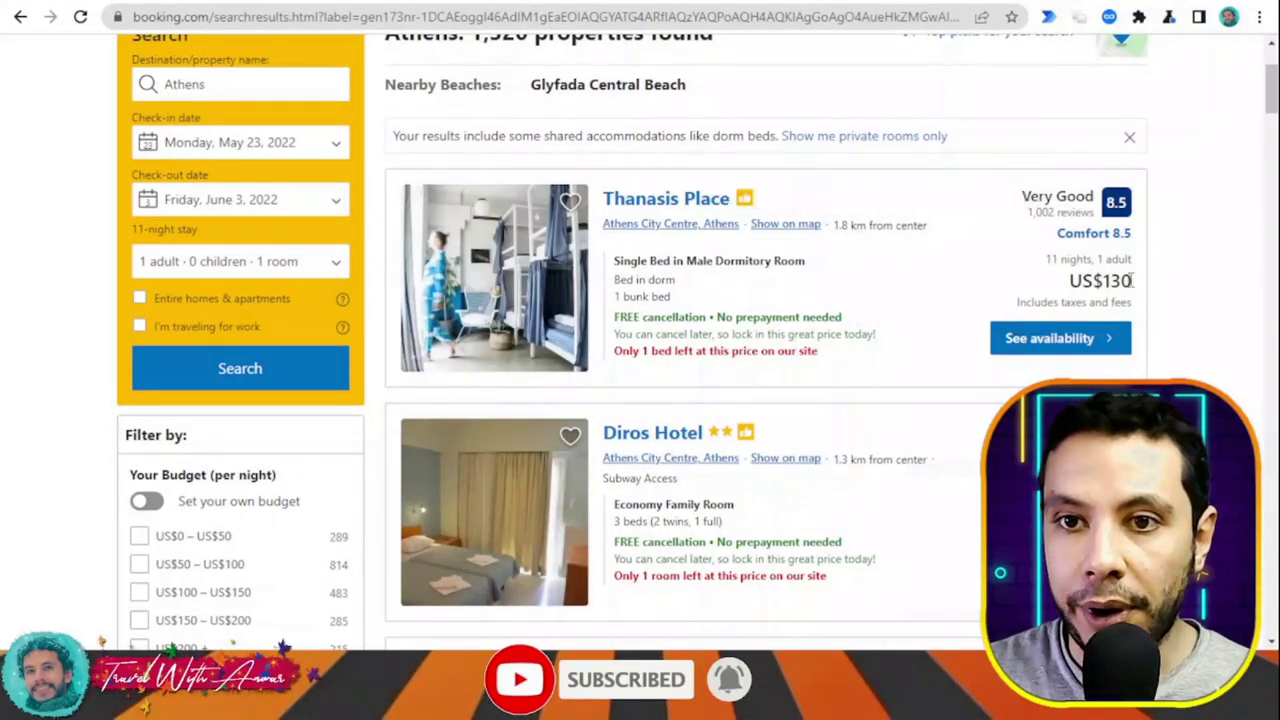
pyautogui.doubleClick(1052, 259)
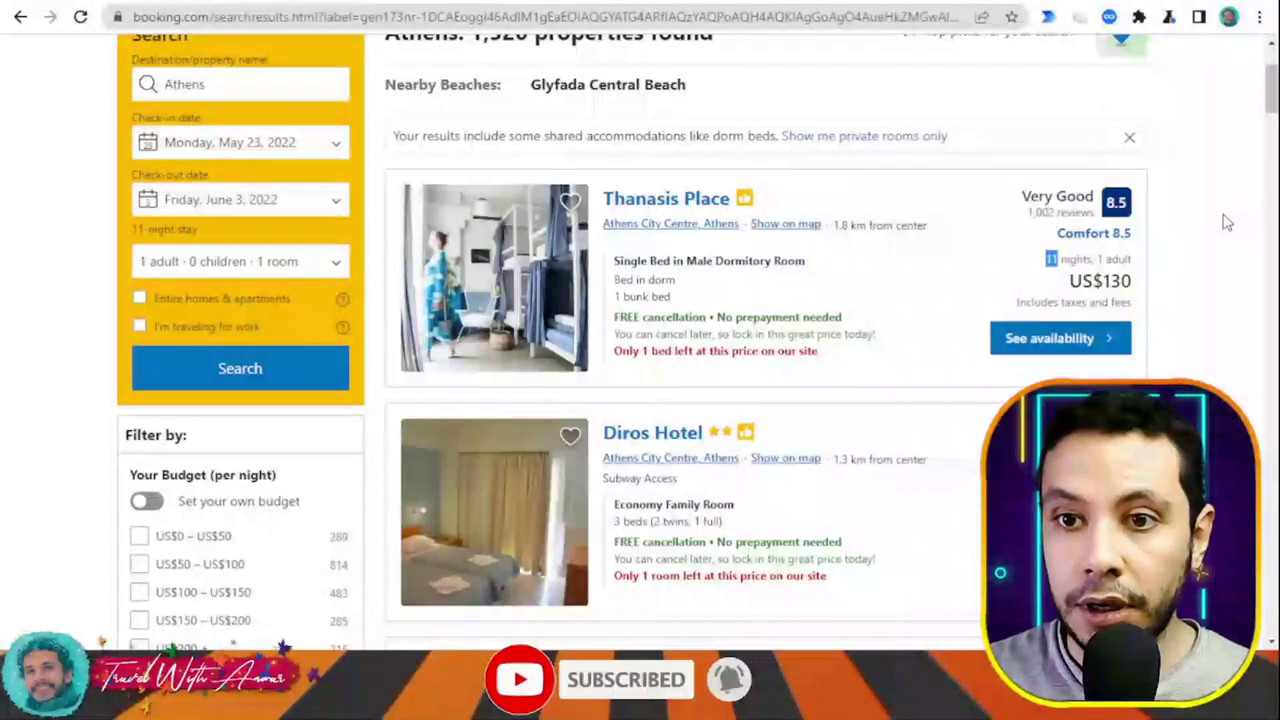
pyautogui.click(1223, 217)
pyautogui.scroll(-4, 1224, 220)
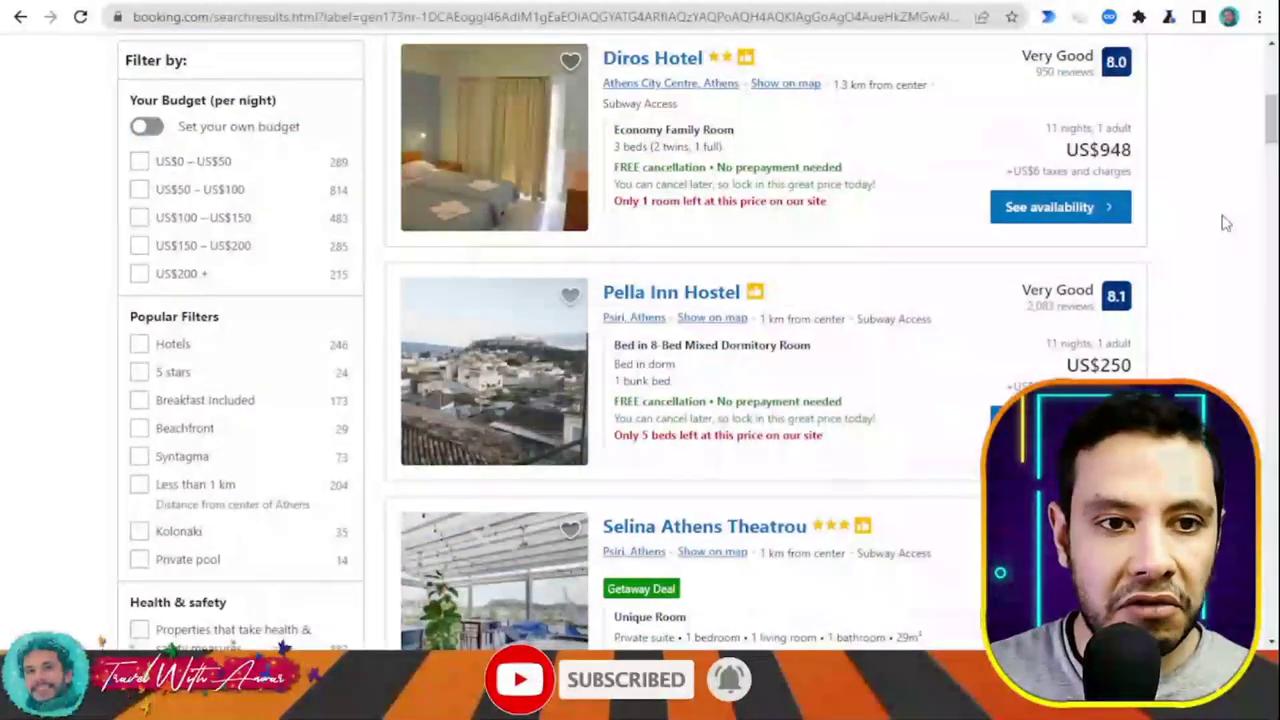
pyautogui.scroll(6, 1226, 222)
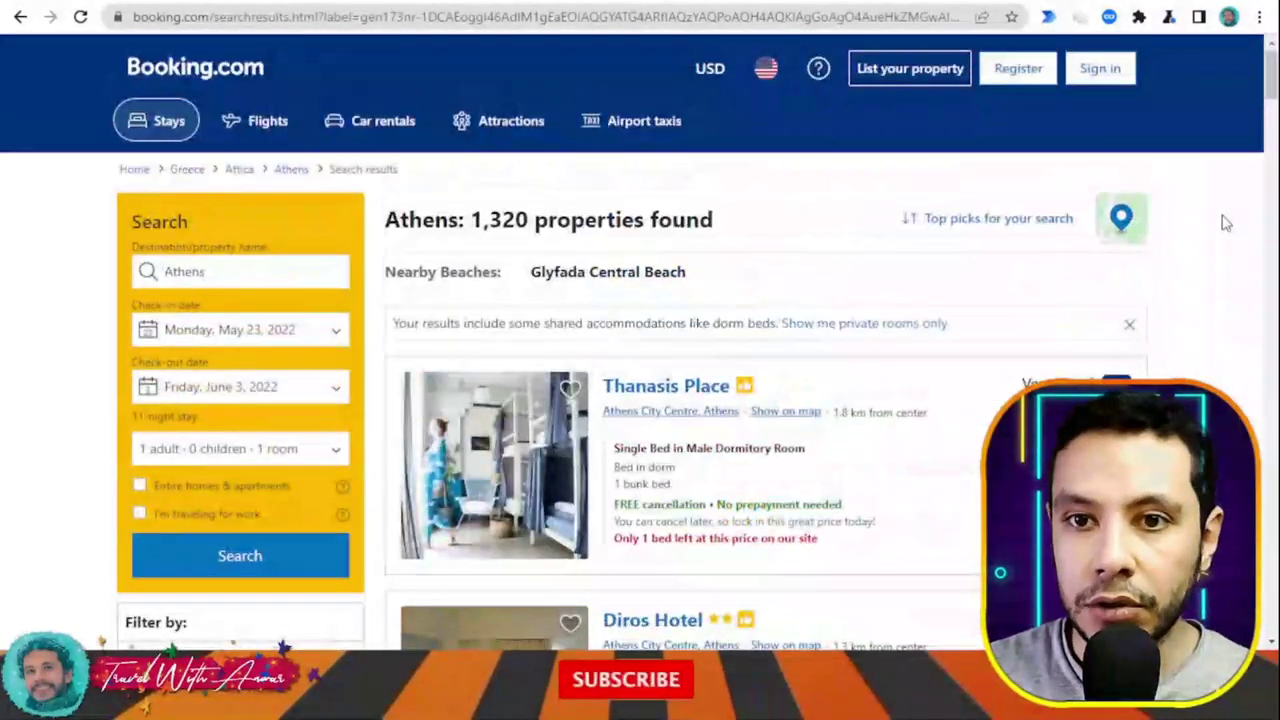
# - Change the sort from 'Top picks for your search' to 'Price (lowest first)'
pyautogui.click(960, 230)
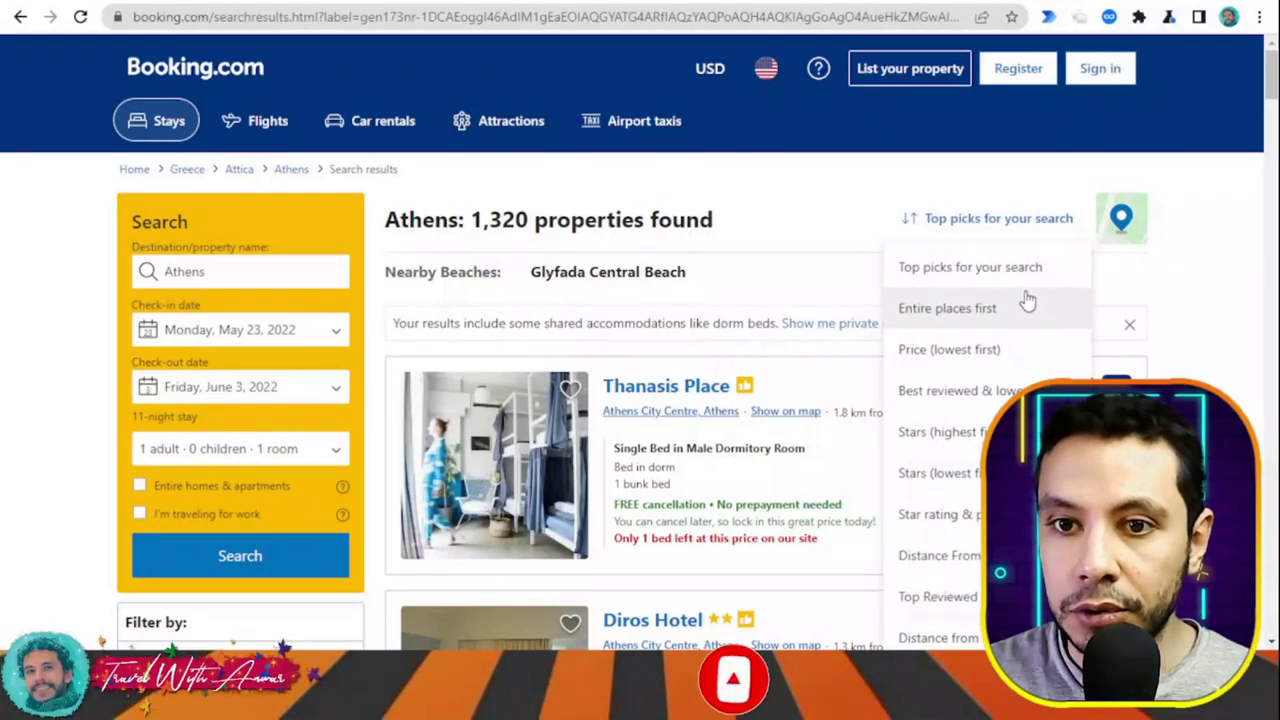
pyautogui.scroll(-1, 950, 430)
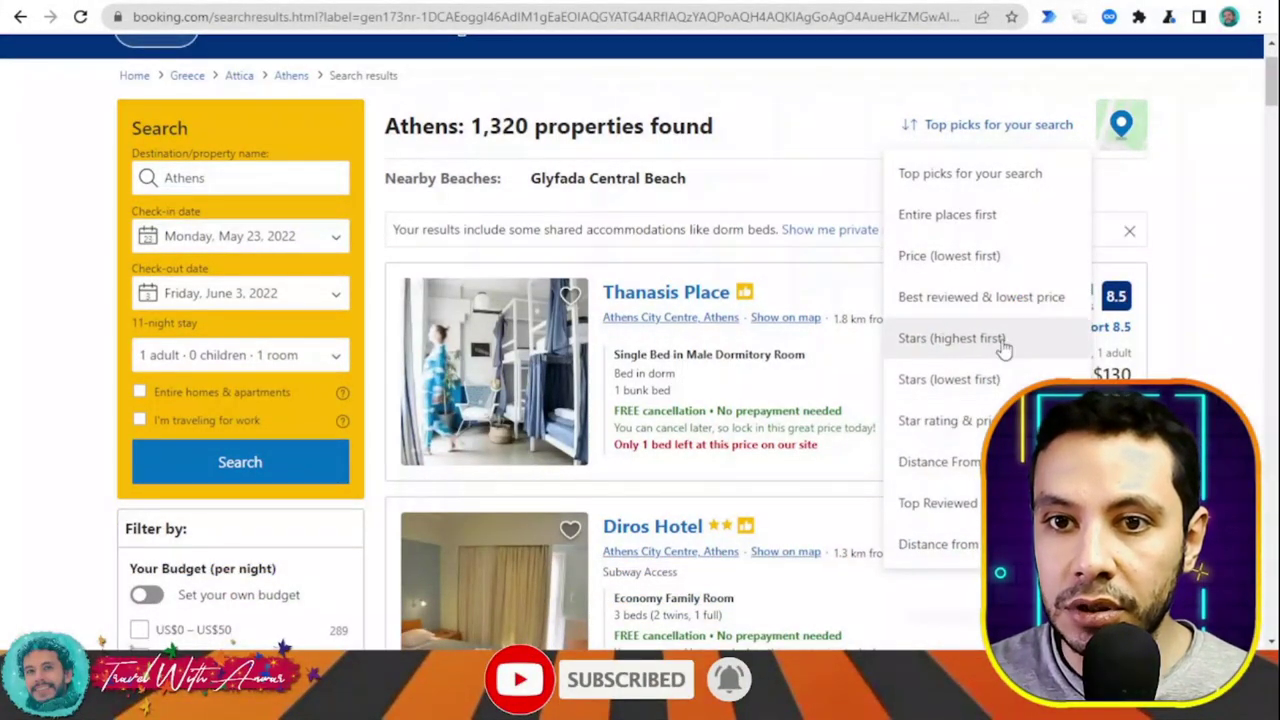
pyautogui.click(962, 257)
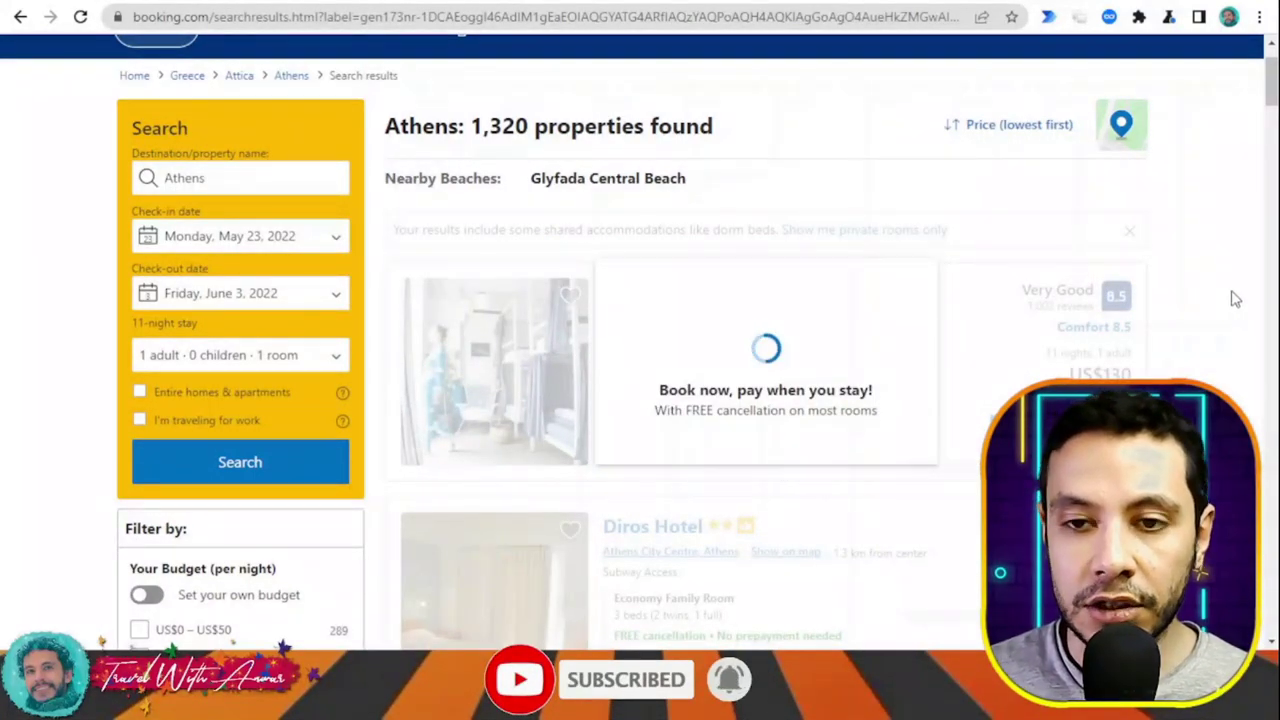
# - Scroll the price-sorted Athens results to locate Thanasis Place at US$130
pyautogui.scroll(-3, 1236, 298)
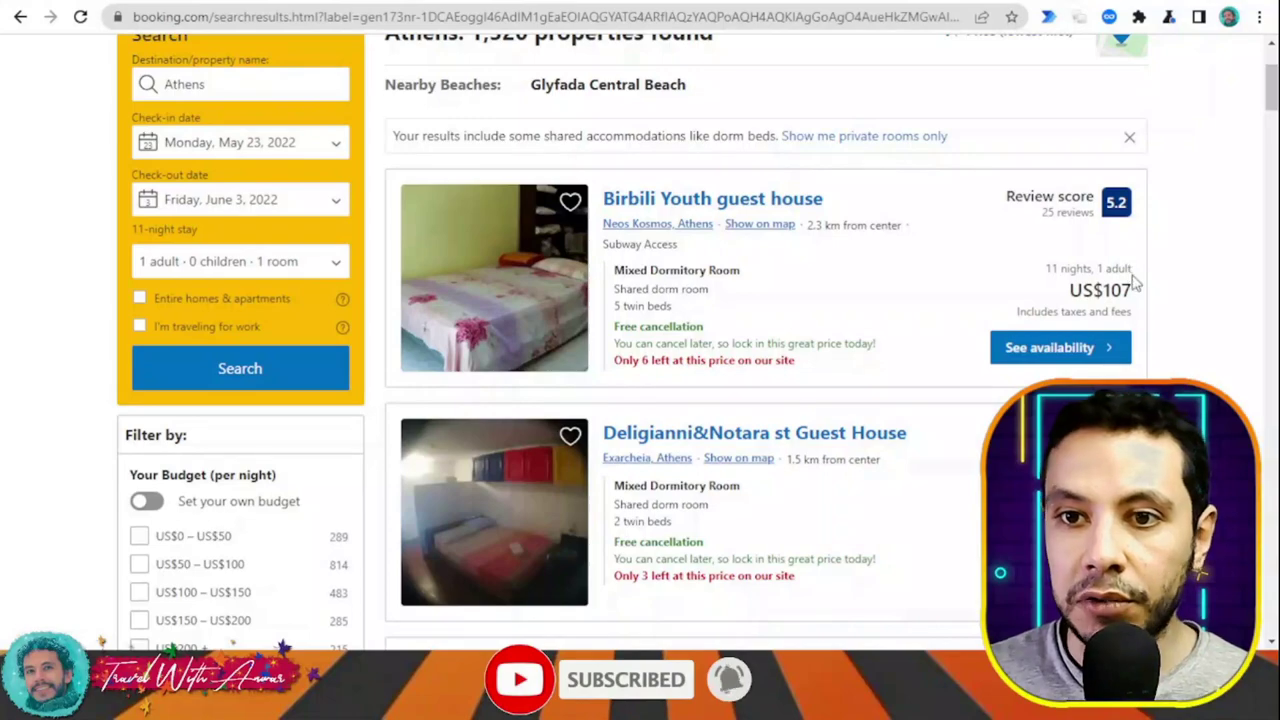
pyautogui.scroll(-1, 1135, 285)
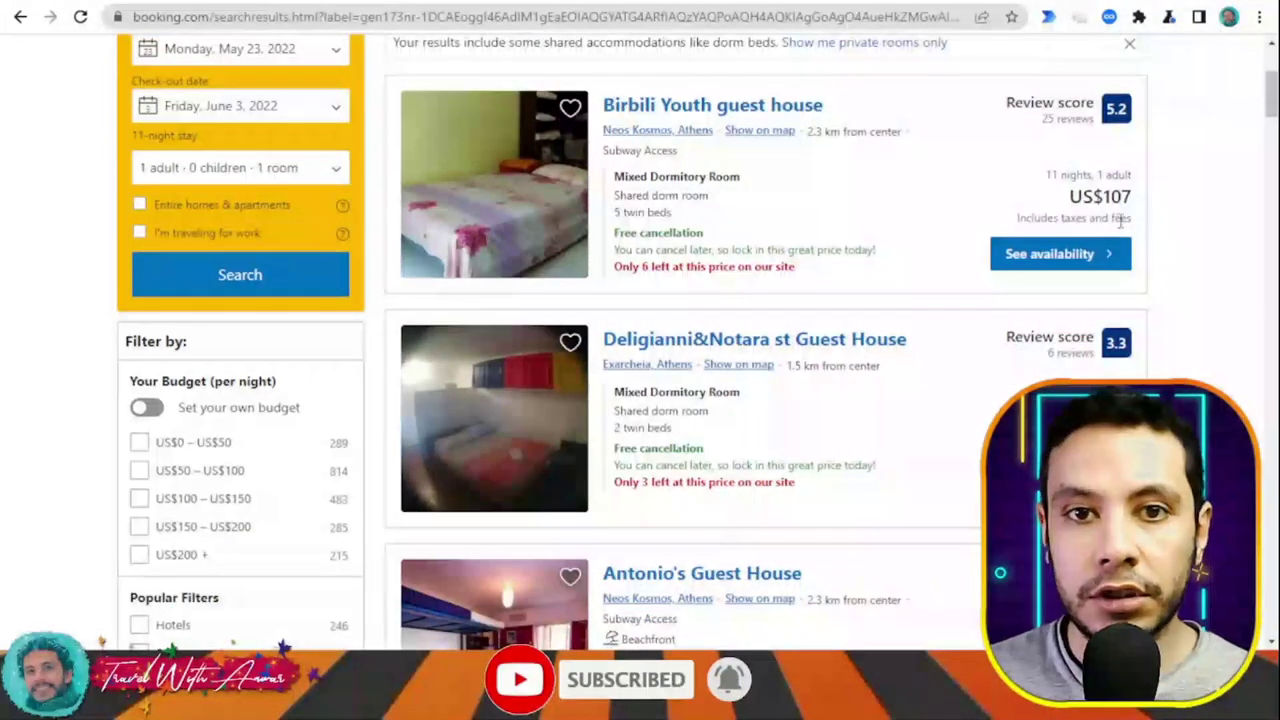
pyautogui.scroll(-2, 1160, 240)
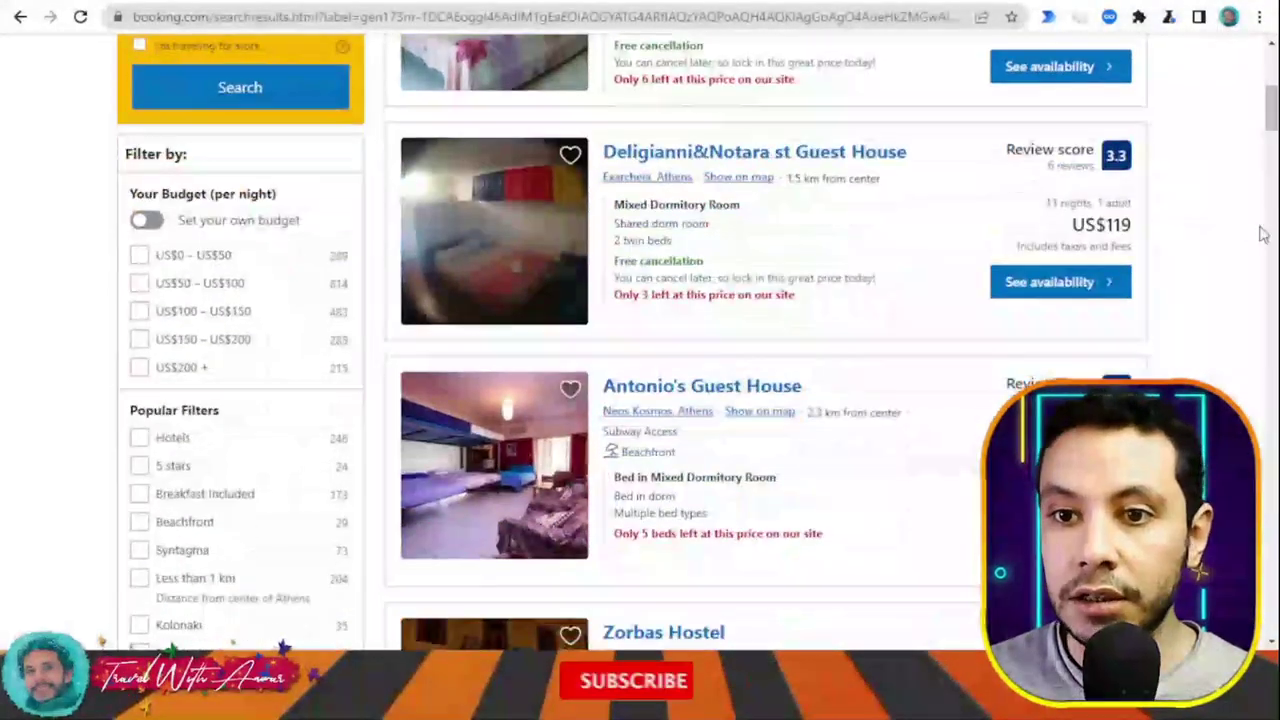
pyautogui.scroll(-2, 1160, 260)
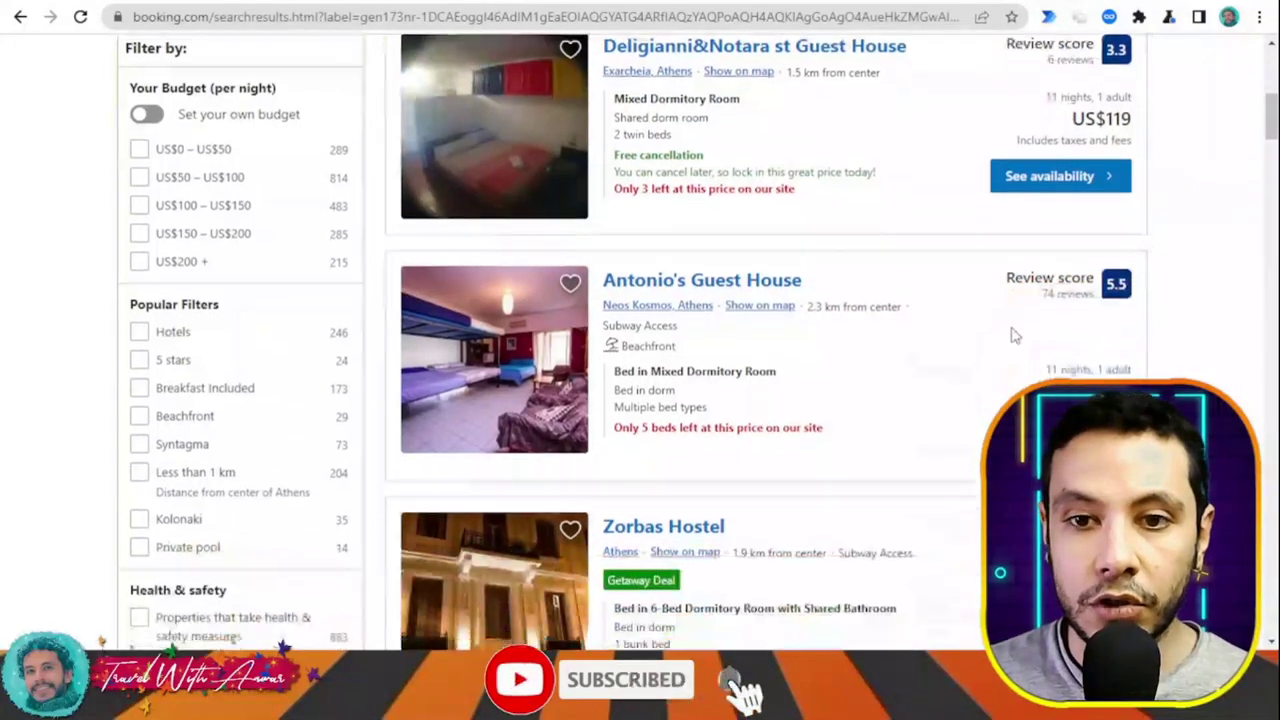
pyautogui.scroll(-2, 1155, 320)
pyautogui.scroll(-2, 1035, 345)
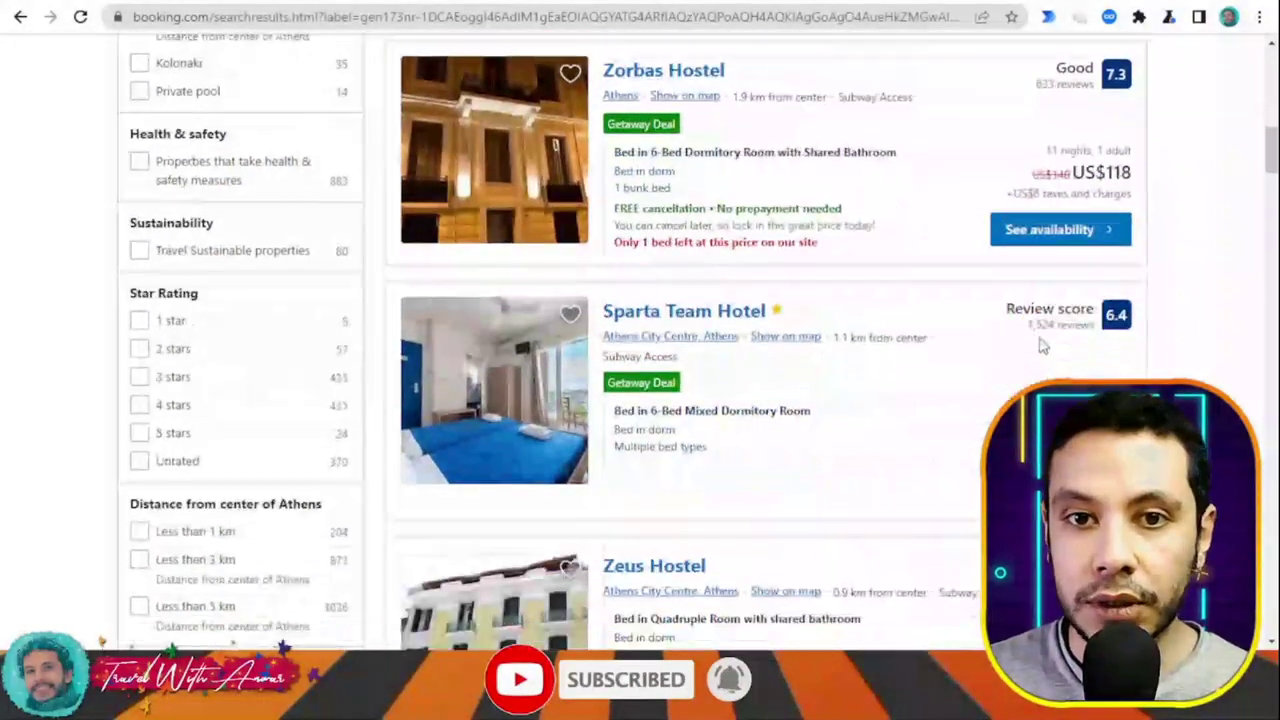
pyautogui.scroll(-3, 1191, 240)
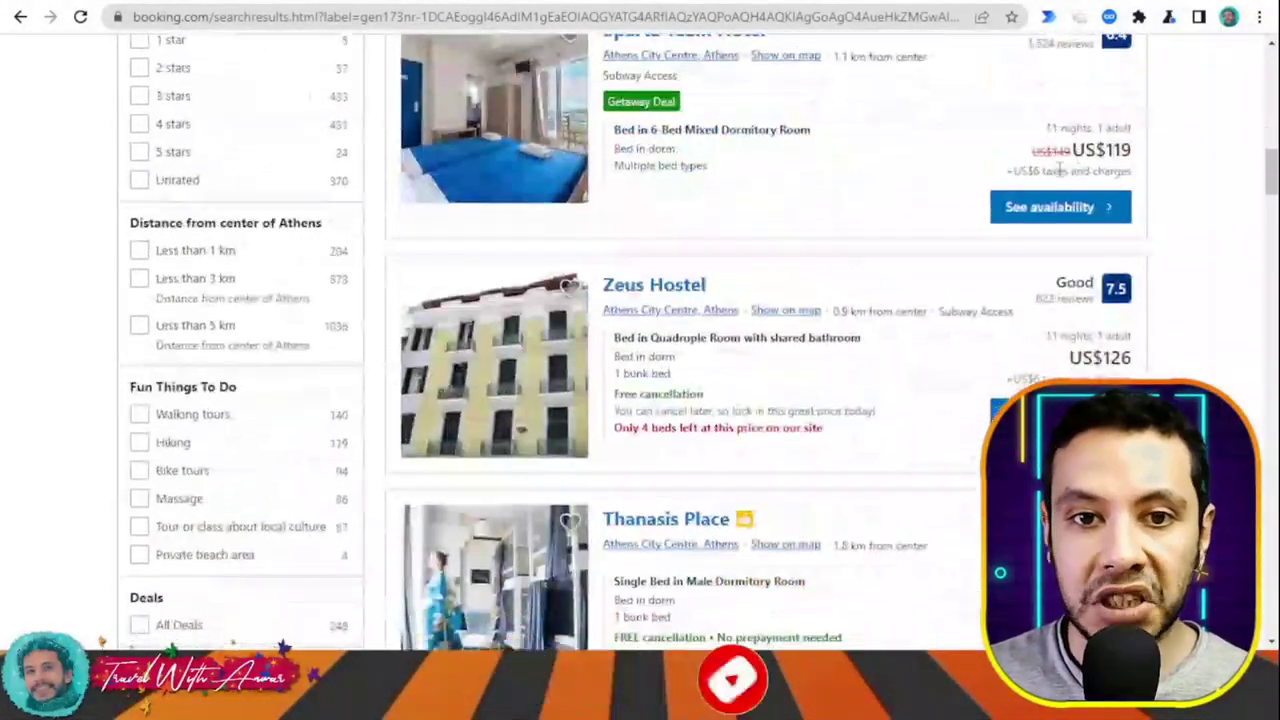
pyautogui.scroll(2, 1203, 251)
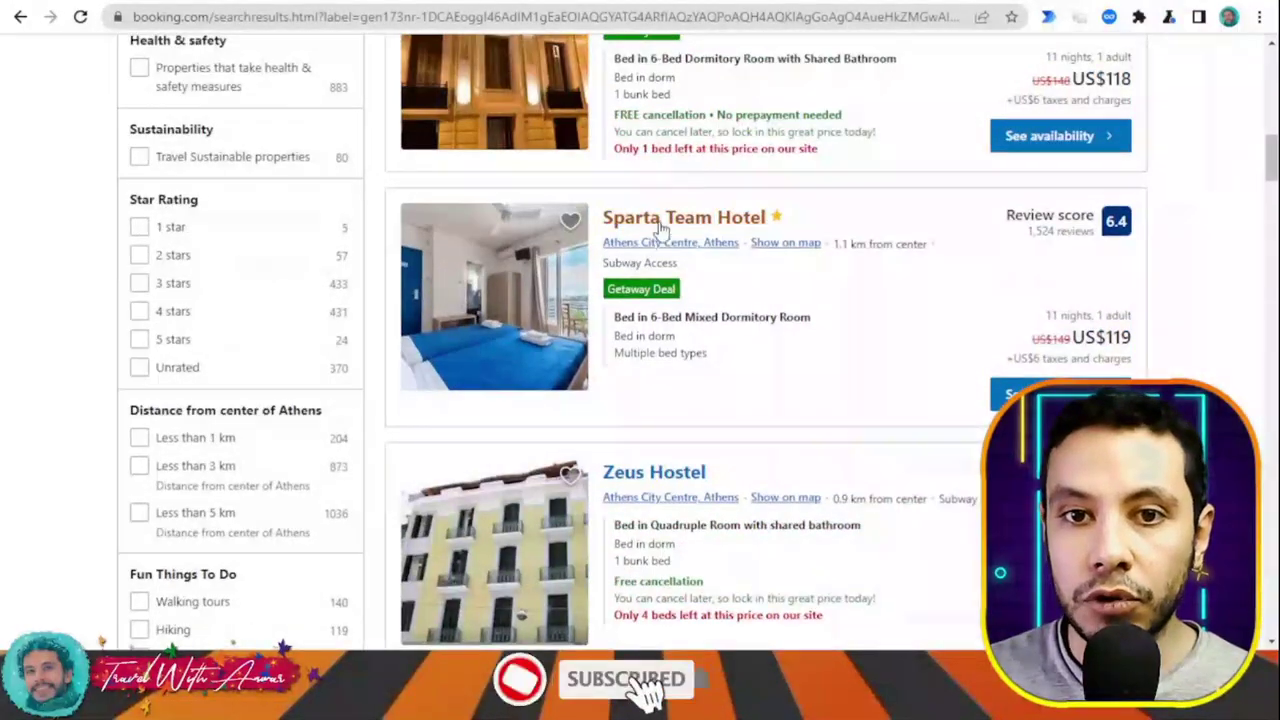
pyautogui.scroll(3, 1077, 247)
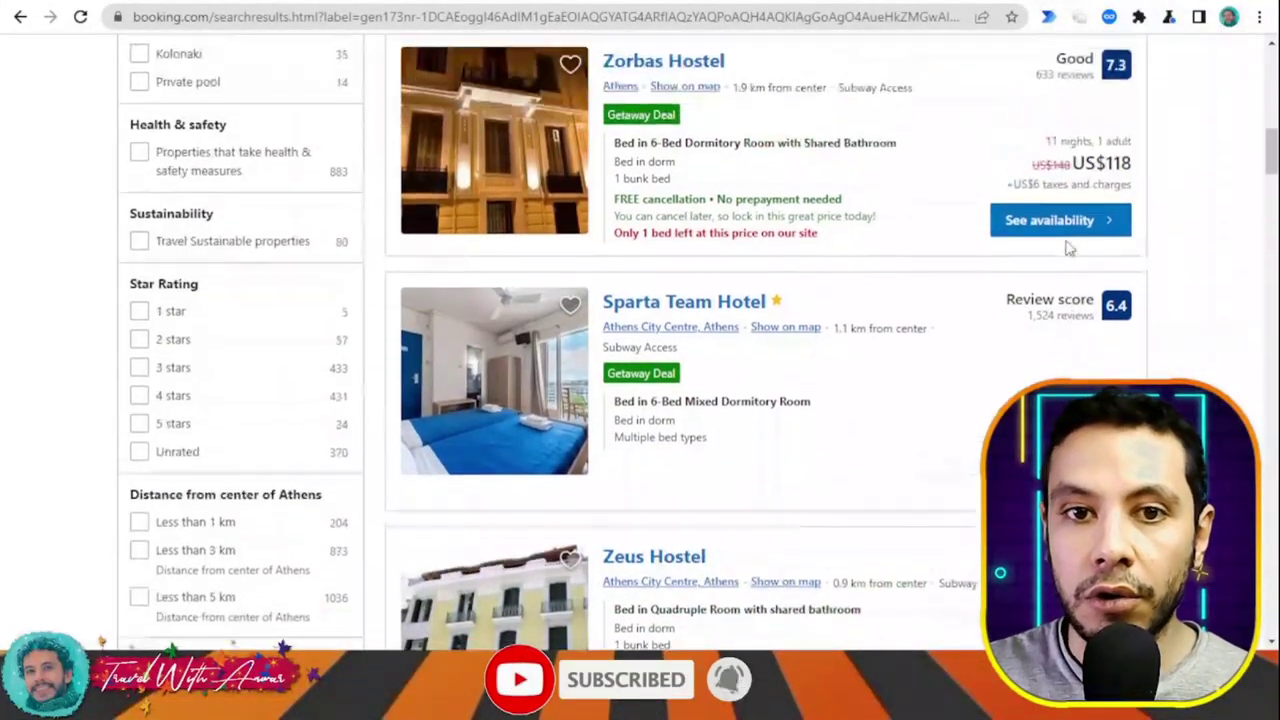
pyautogui.scroll(2, 1100, 285)
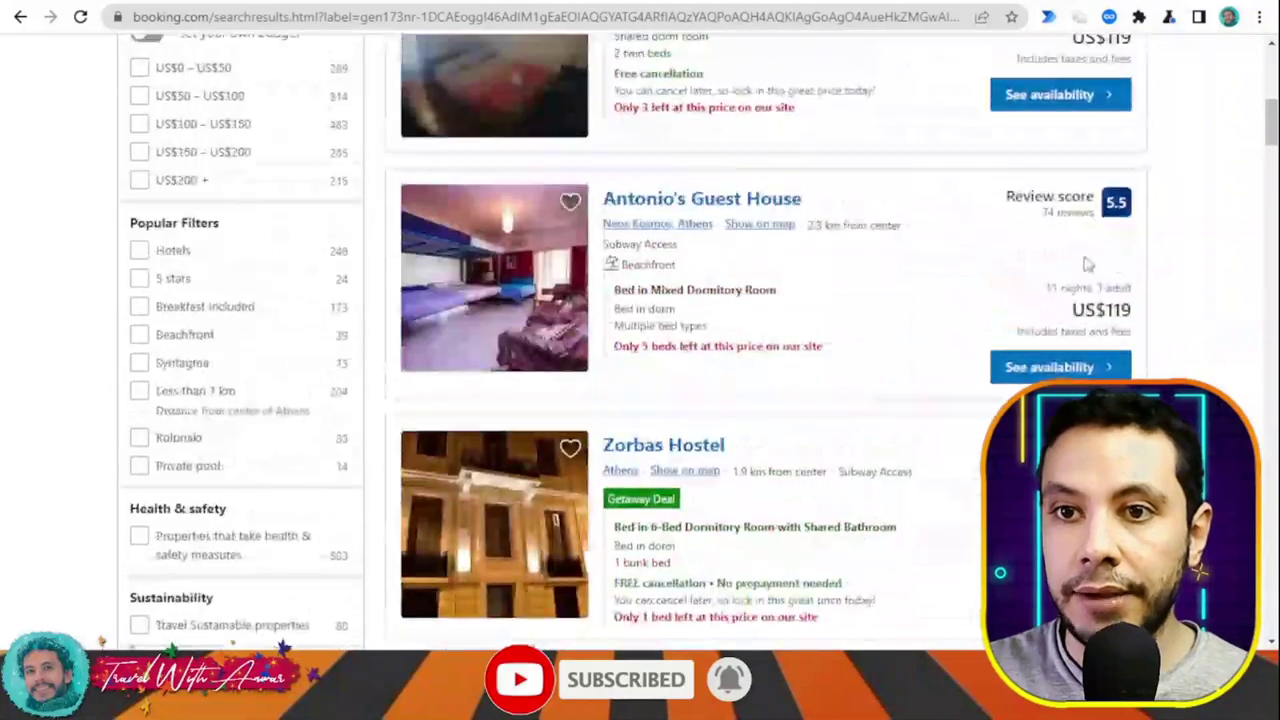
pyautogui.scroll(4, 1172, 292)
pyautogui.scroll(3, 1173, 287)
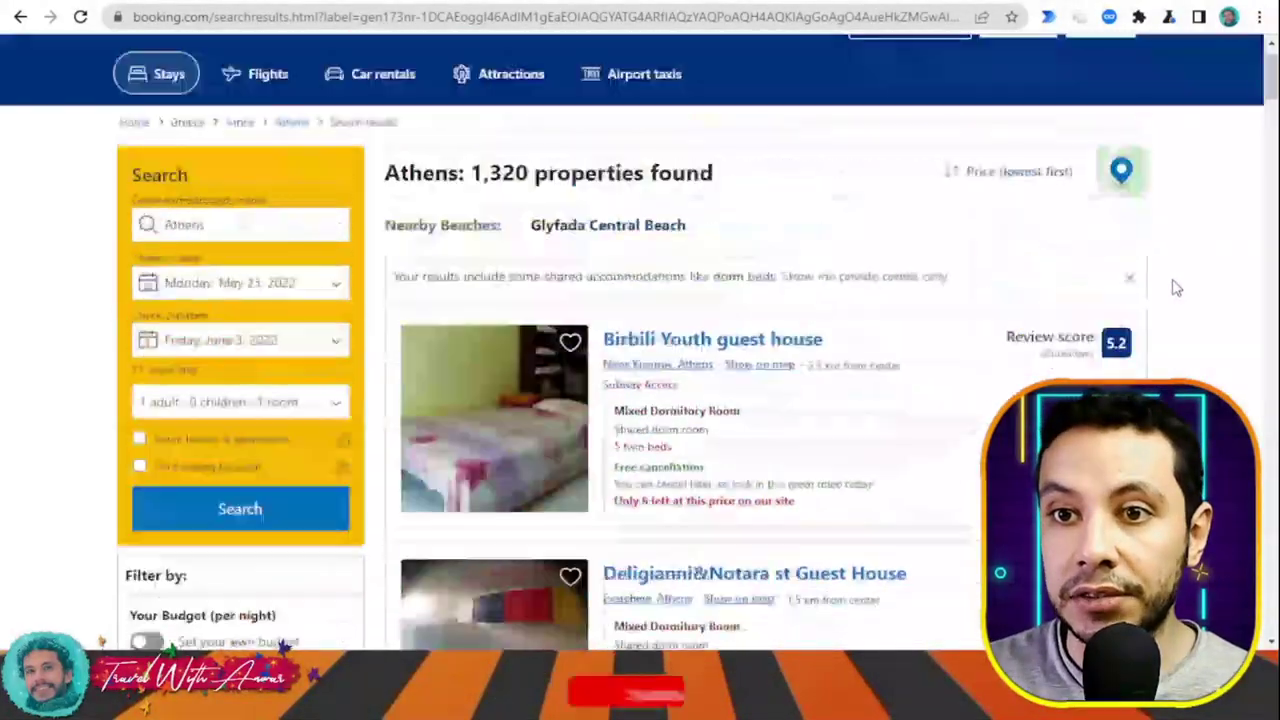
pyautogui.scroll(-10, 1173, 285)
pyautogui.scroll(-5, 1177, 283)
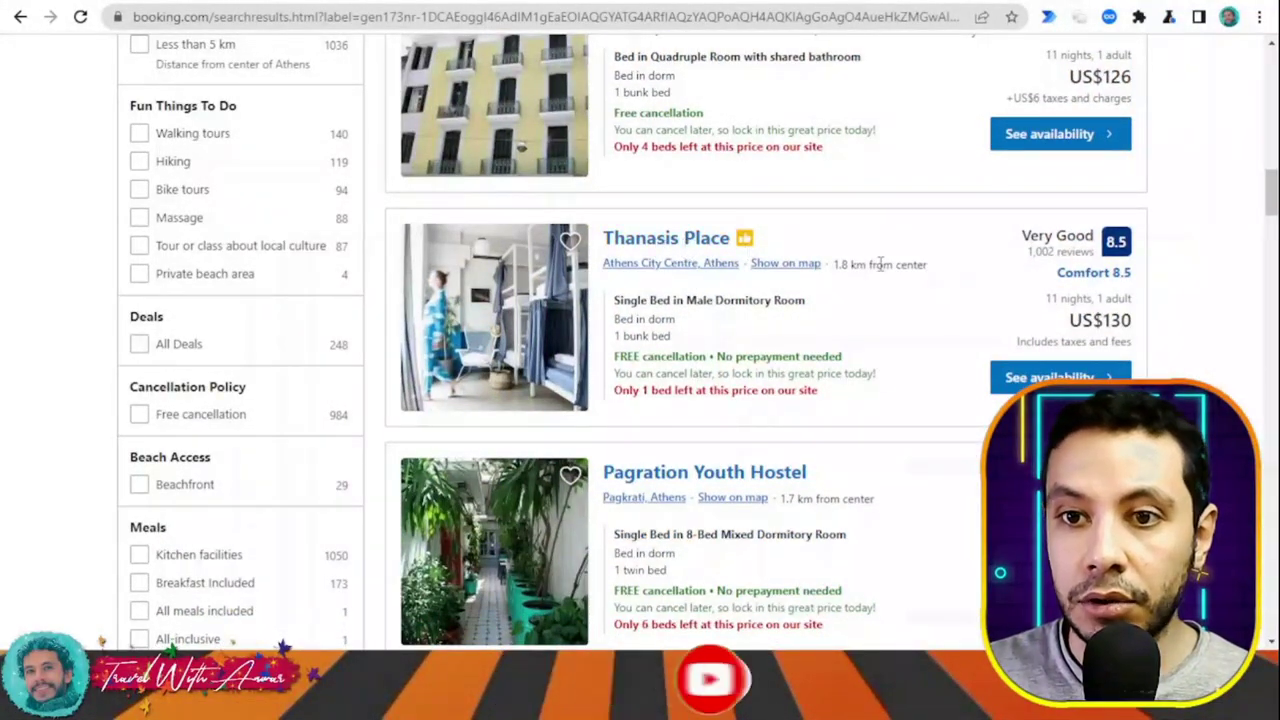
pyautogui.scroll(-1, 1157, 314)
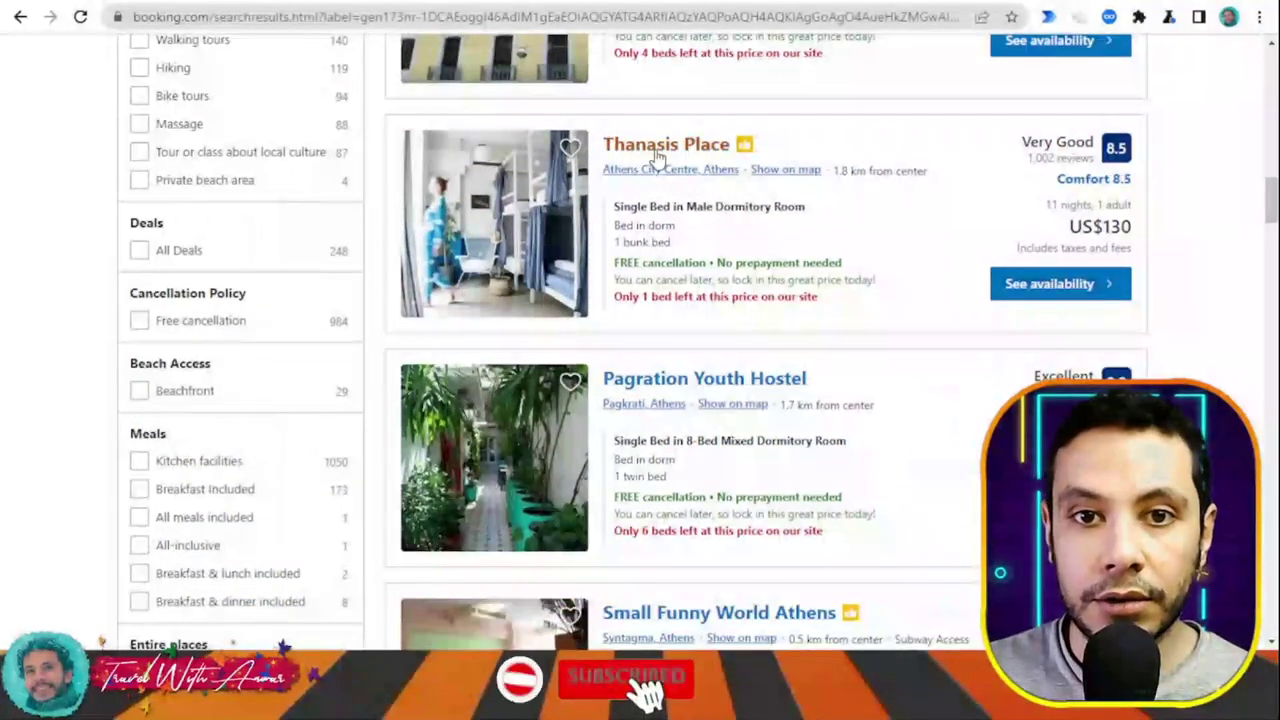
# - Open the Thanasis Place page and review its dorm bed prices in the Availability table
pyautogui.click(656, 152)
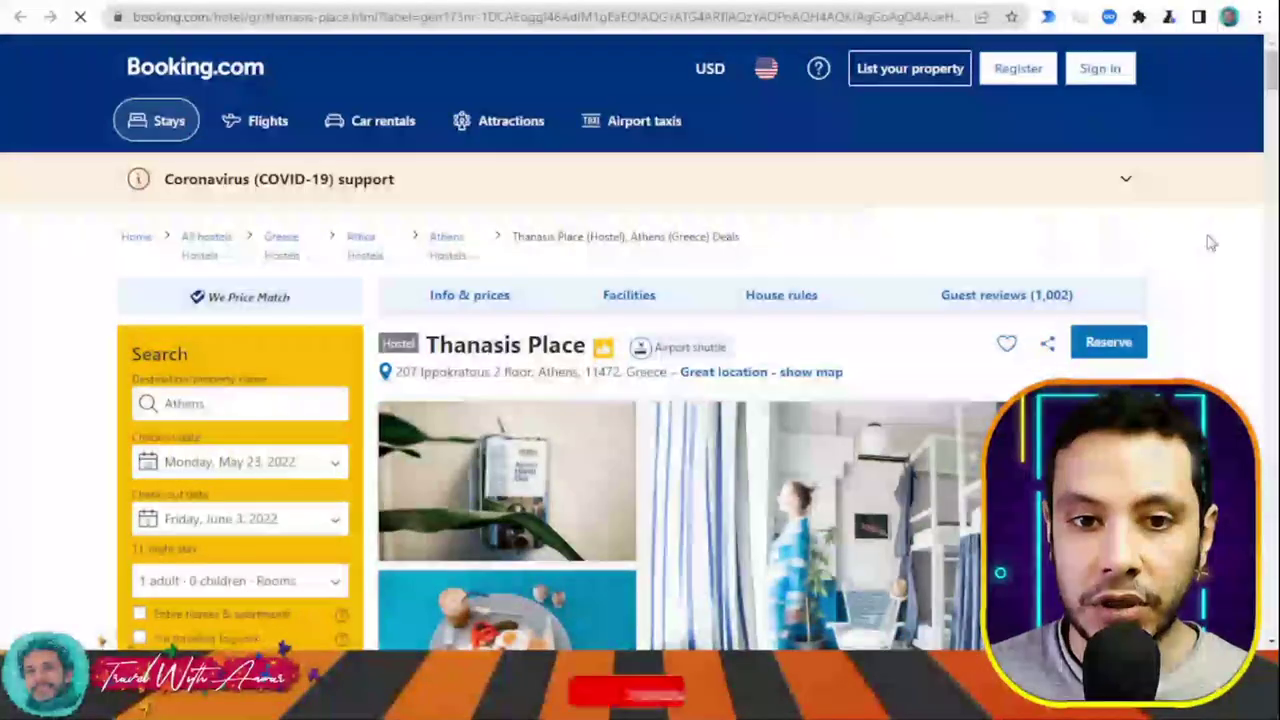
pyautogui.scroll(-2, 1212, 239)
pyautogui.scroll(-2, 606, 197)
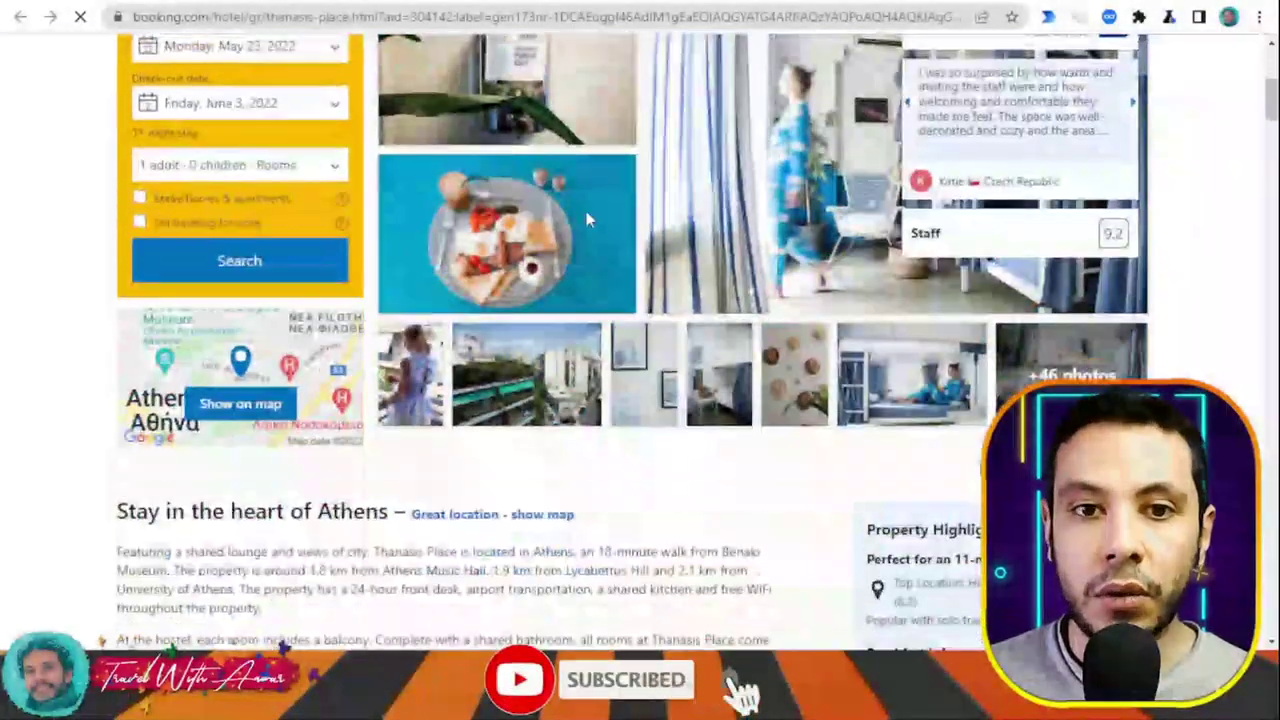
pyautogui.scroll(2, 172, 200)
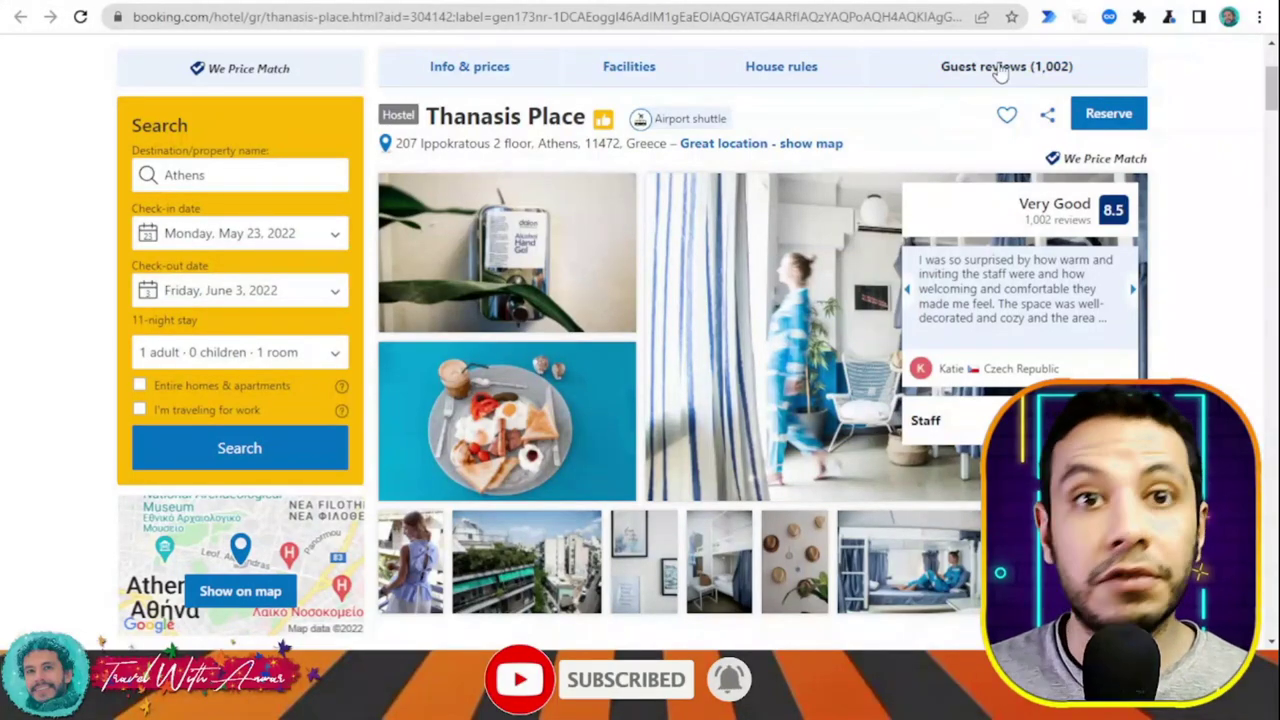
pyautogui.scroll(-3, 1191, 140)
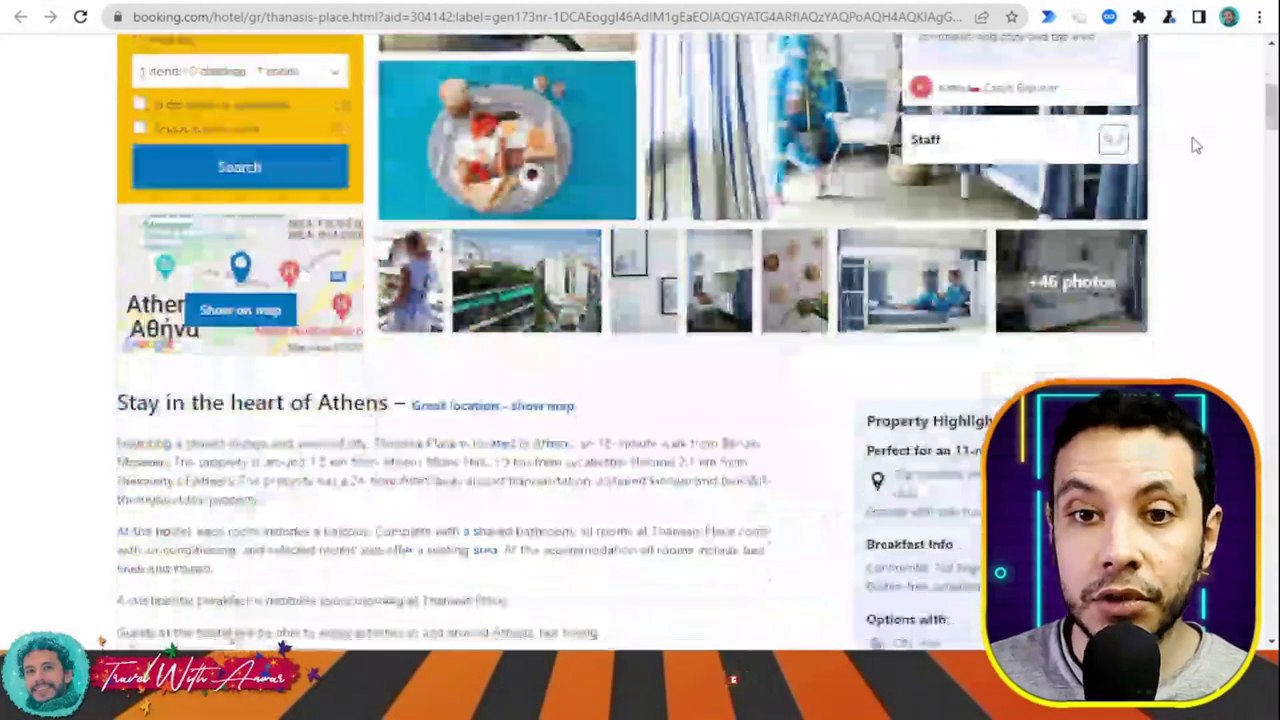
pyautogui.scroll(-6, 1200, 147)
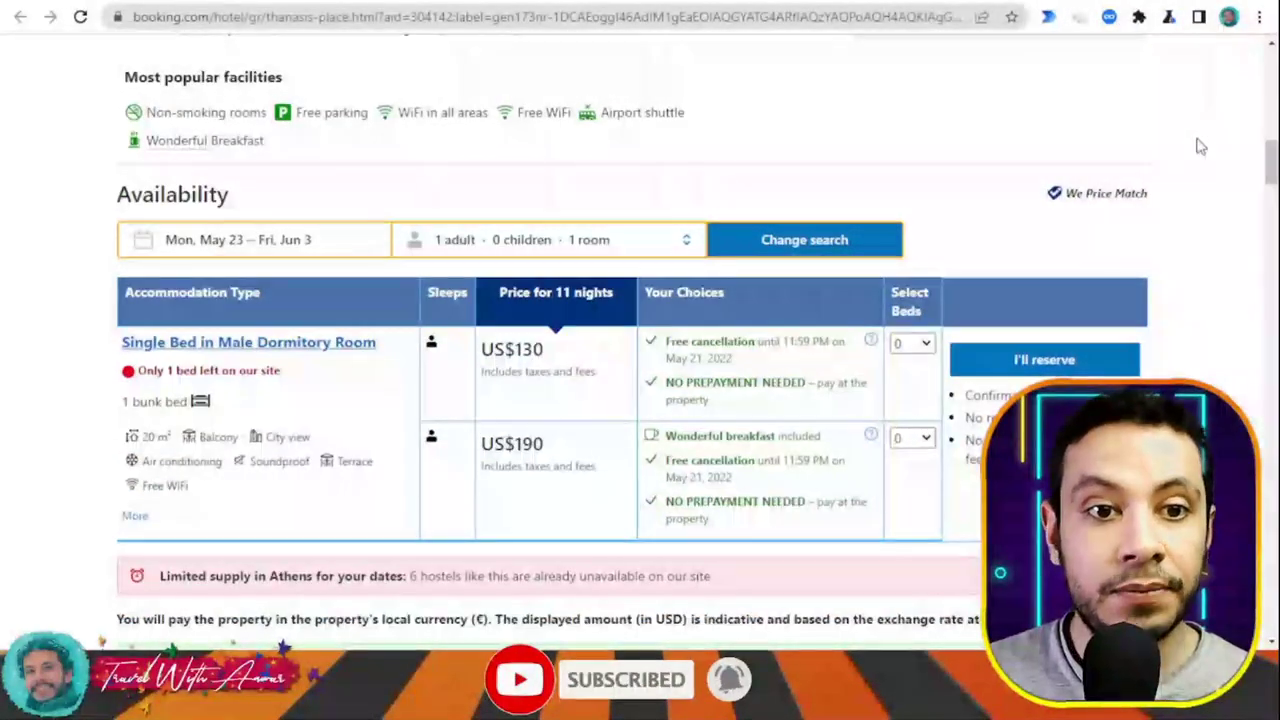
pyautogui.scroll(-2, 1200, 147)
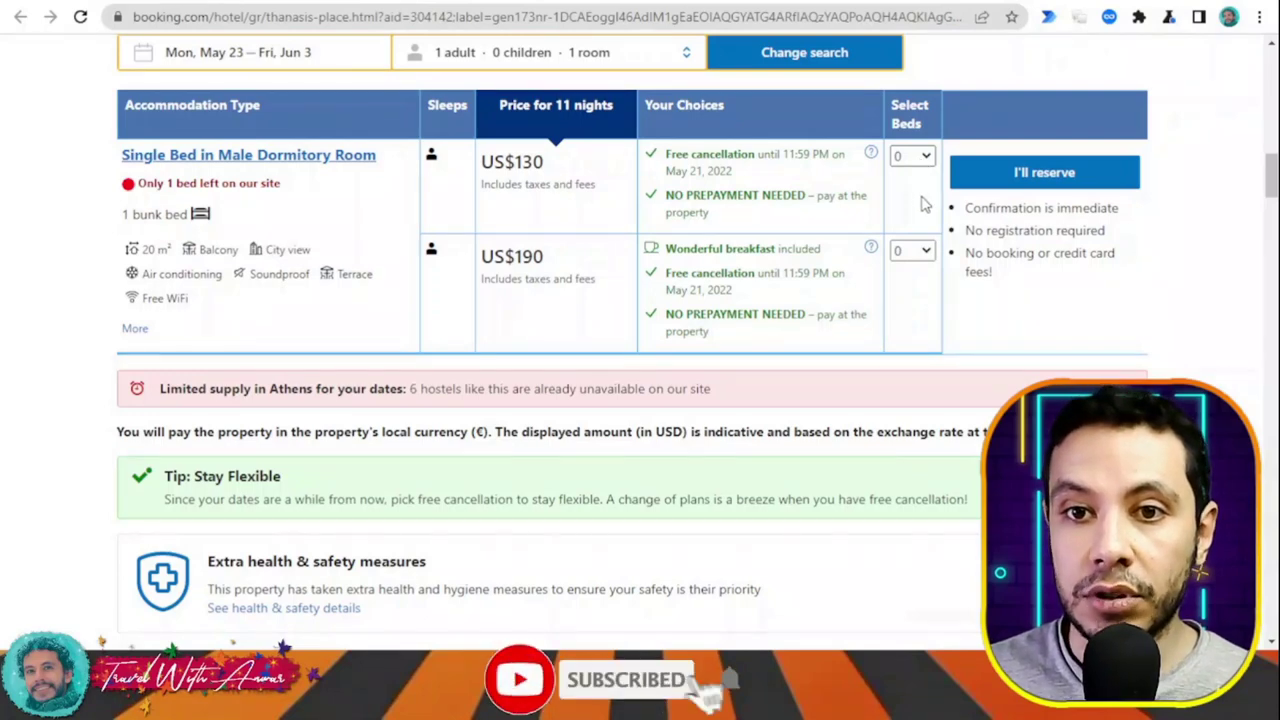
# - Select 1 bed in the Single Bed in Male Dormitory Room and reserve it
pyautogui.click(924, 204)
pyautogui.scroll(-2, 1222, 230)
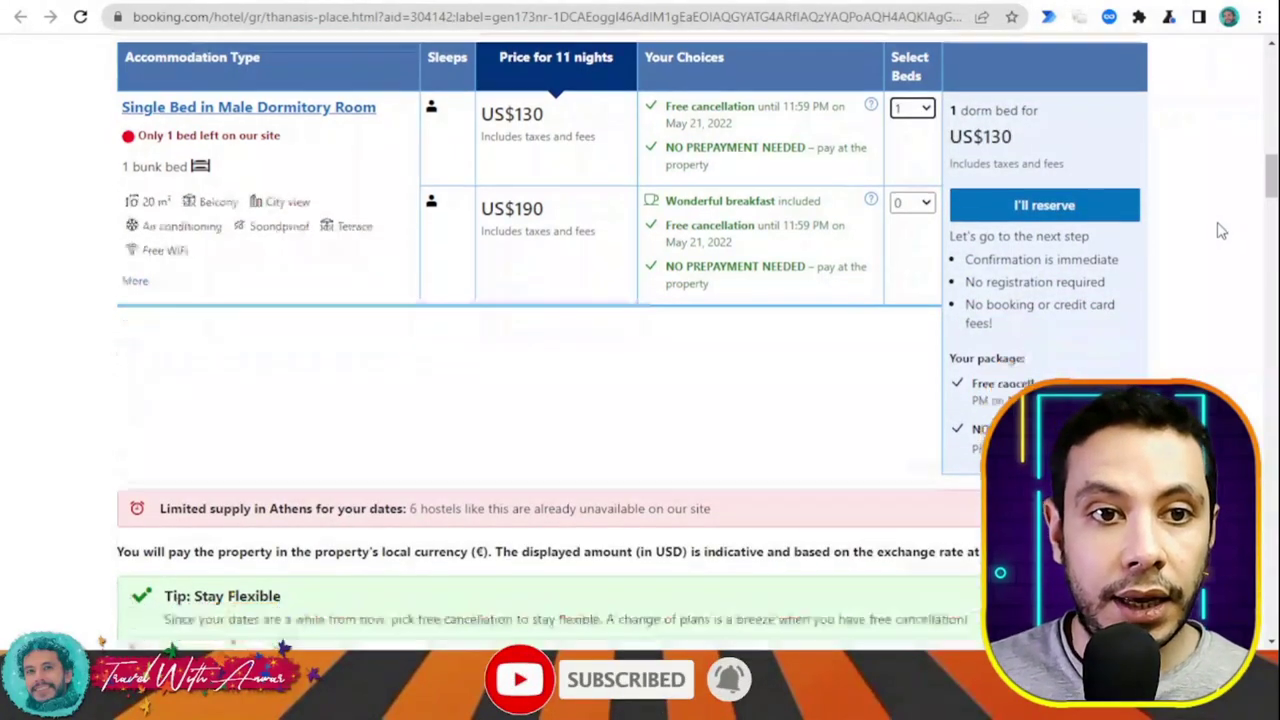
pyautogui.scroll(2, 225, 207)
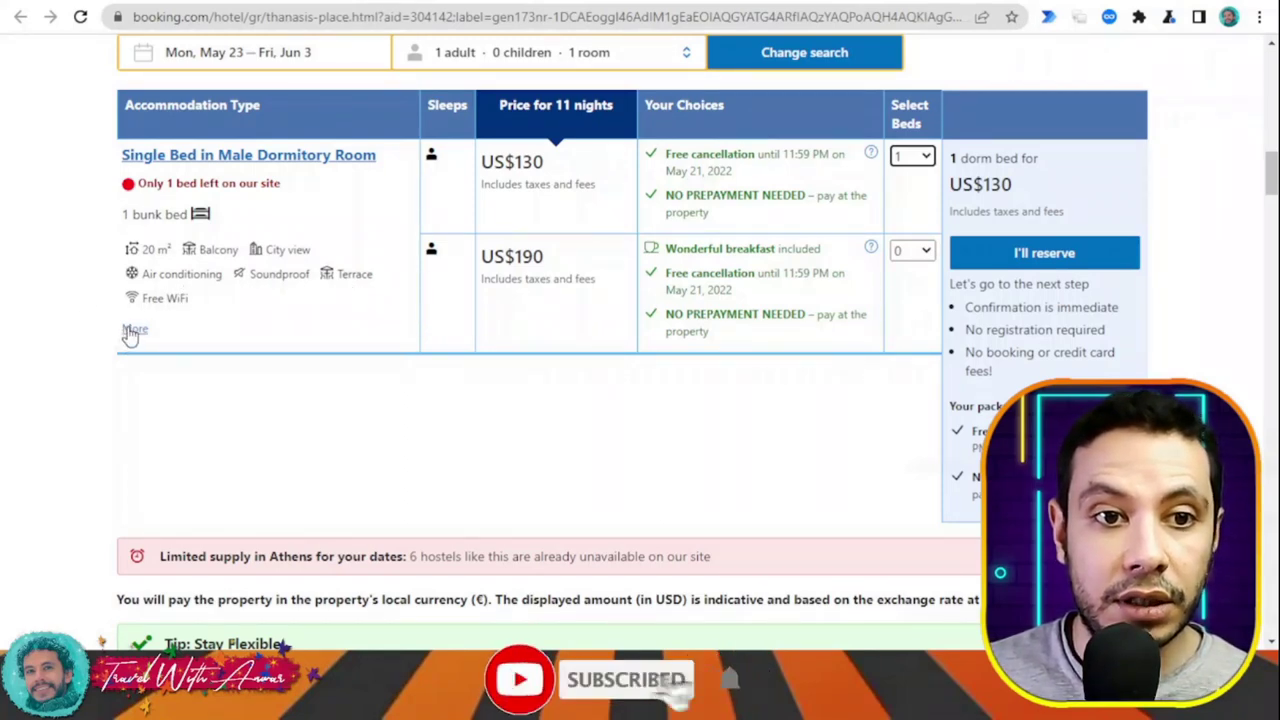
pyautogui.scroll(-2, 1163, 271)
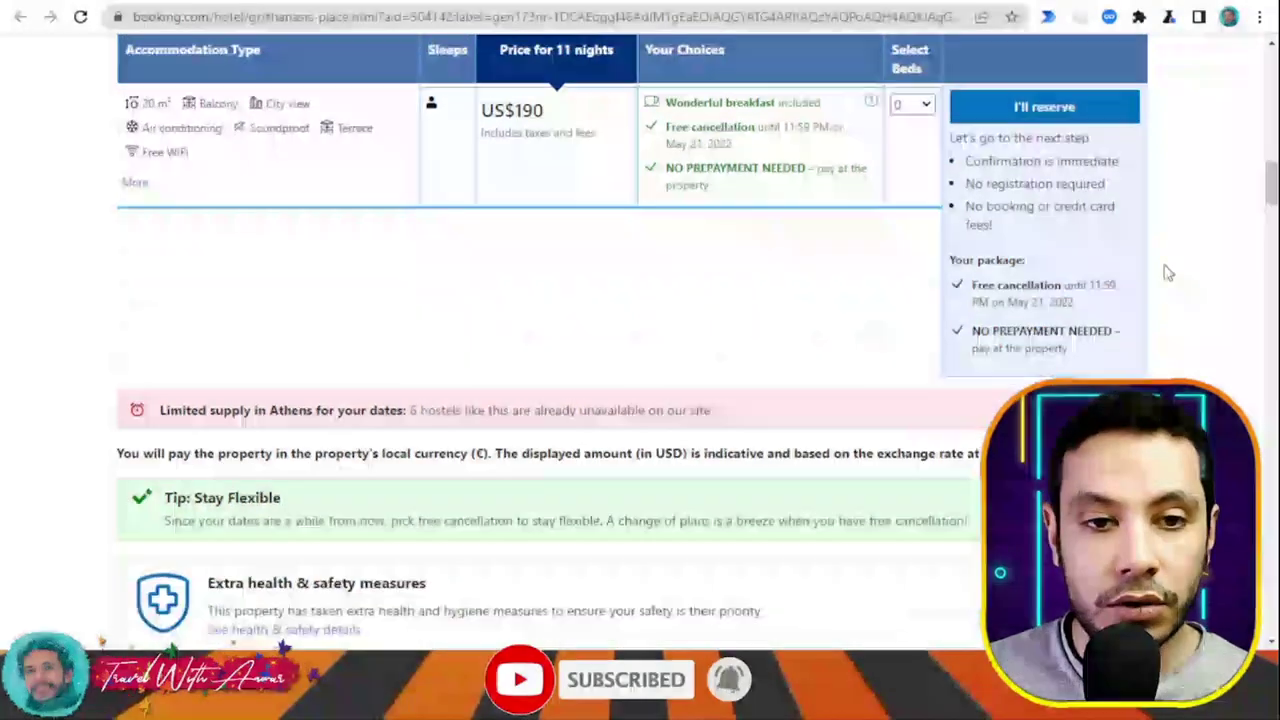
pyautogui.scroll(2, 1165, 272)
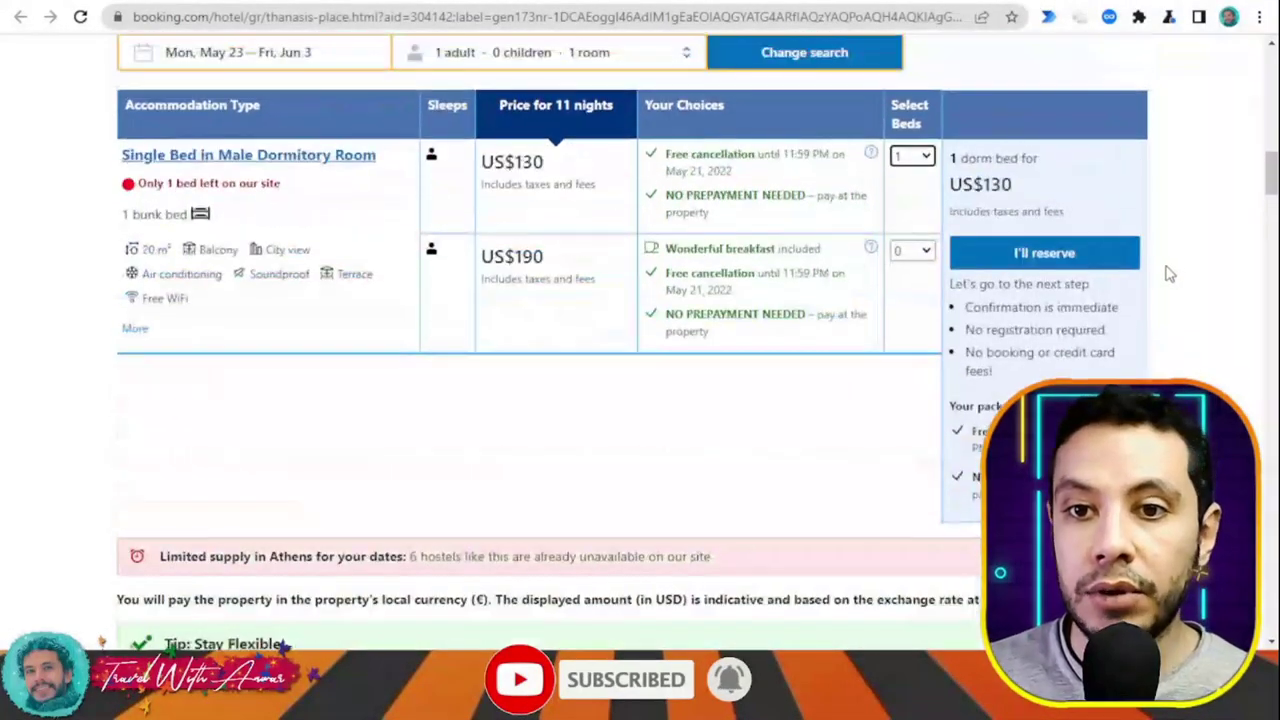
pyautogui.moveTo(1065, 257)
pyautogui.click(1072, 256)
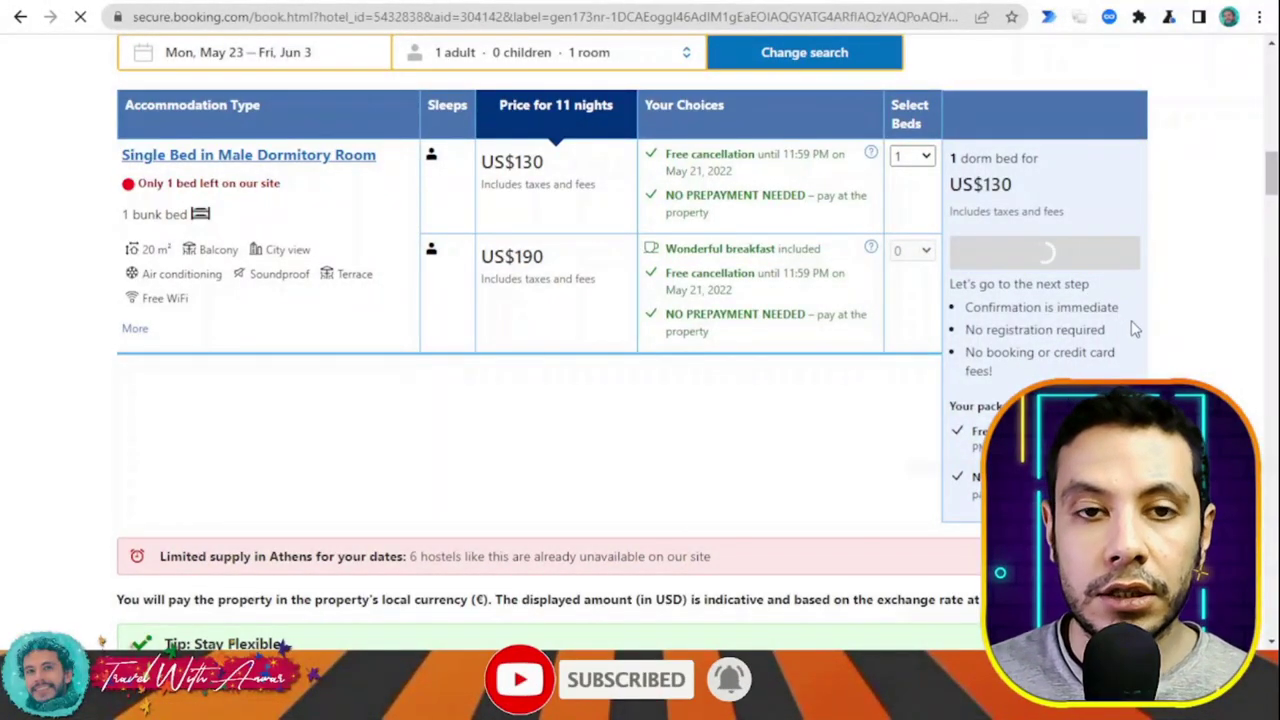
pyautogui.scroll(-3, 1070, 310)
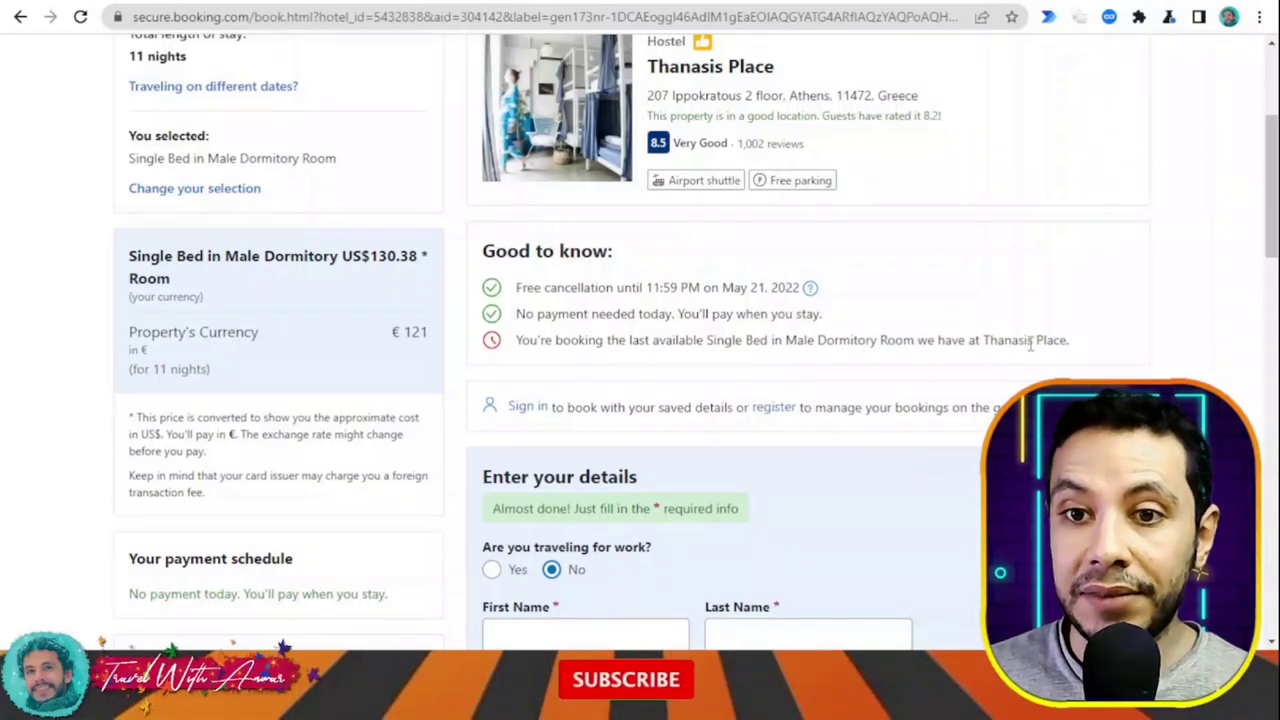
# - Scroll the Enter your details form down to the arrival time section
pyautogui.scroll(-2, 1077, 365)
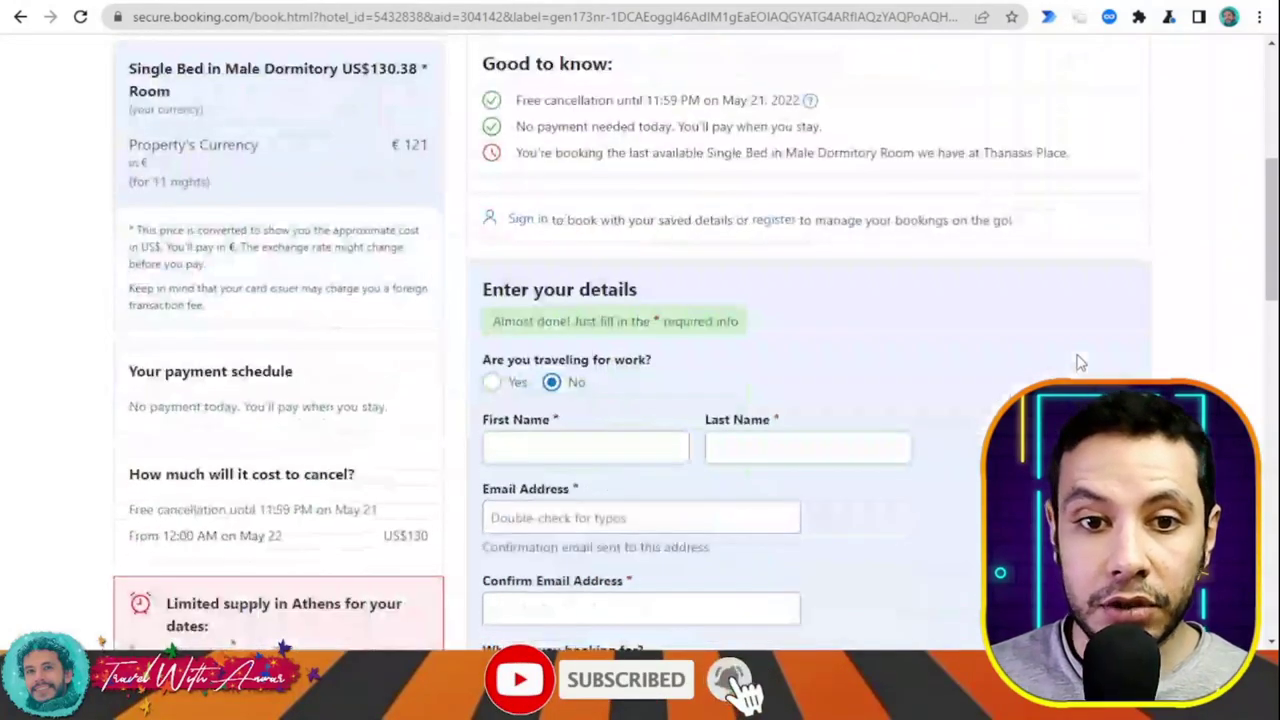
pyautogui.scroll(-2, 1078, 362)
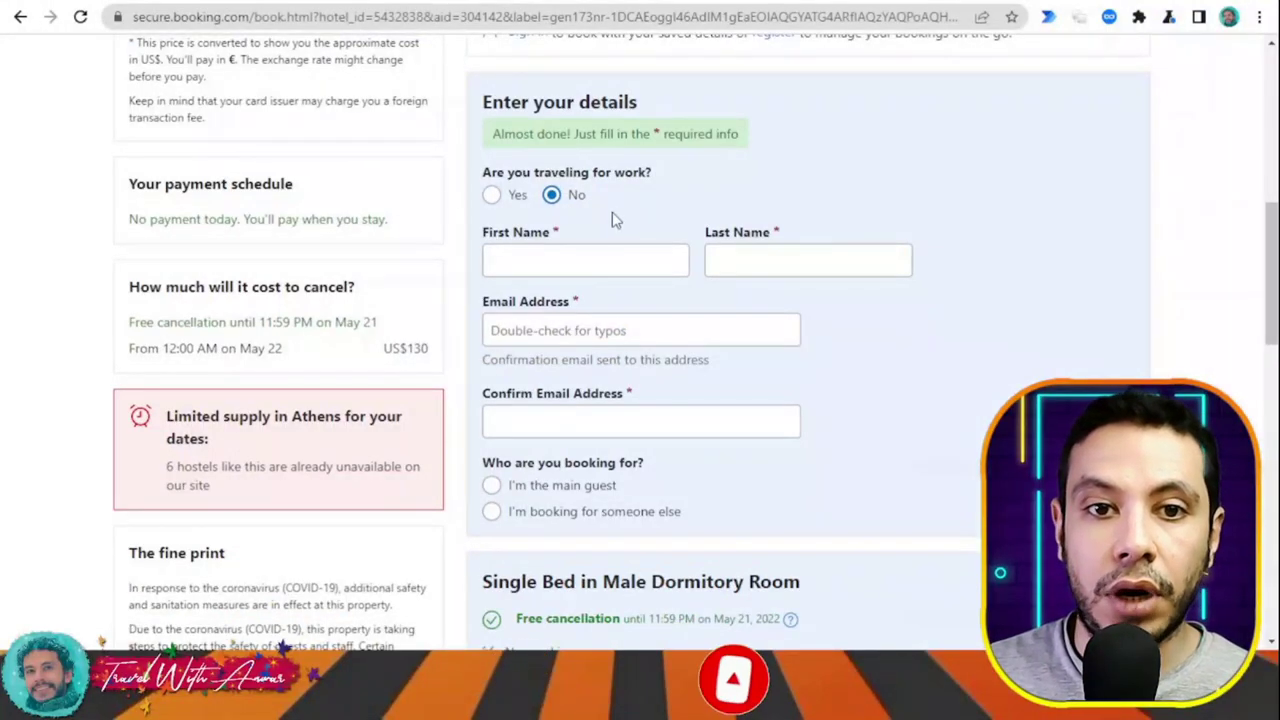
pyautogui.scroll(-1, 643, 235)
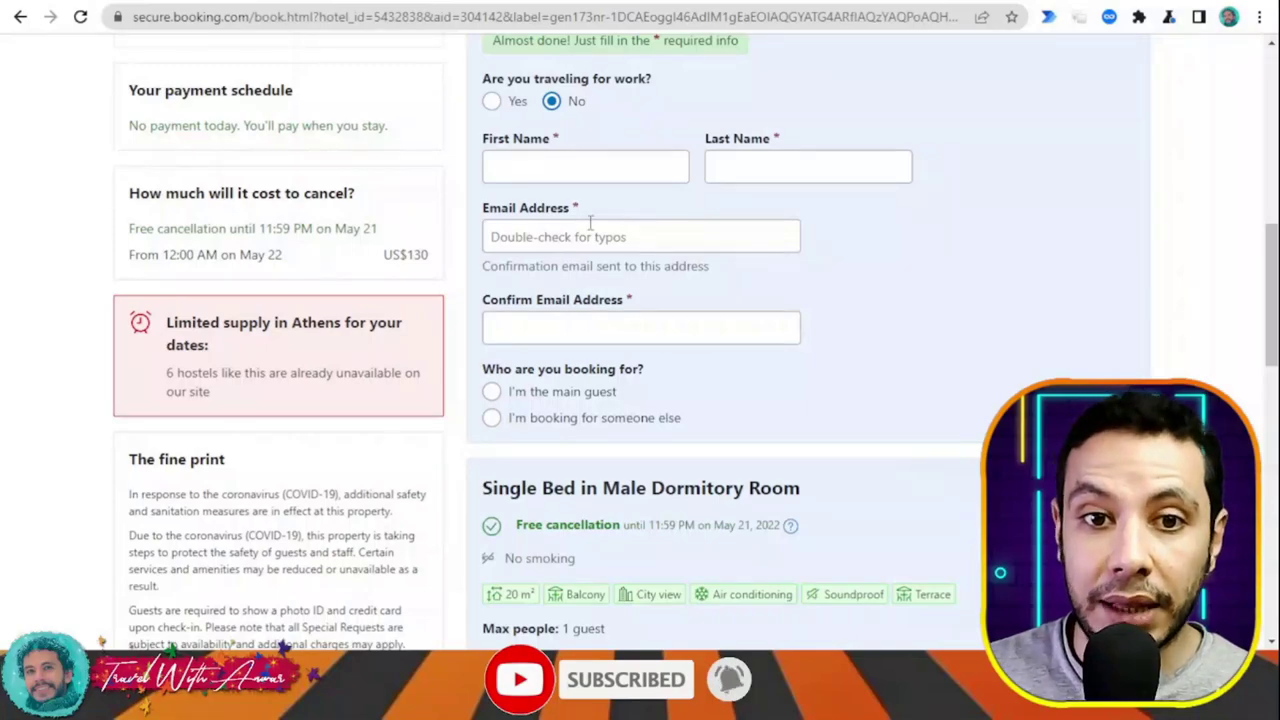
pyautogui.scroll(-4, 660, 310)
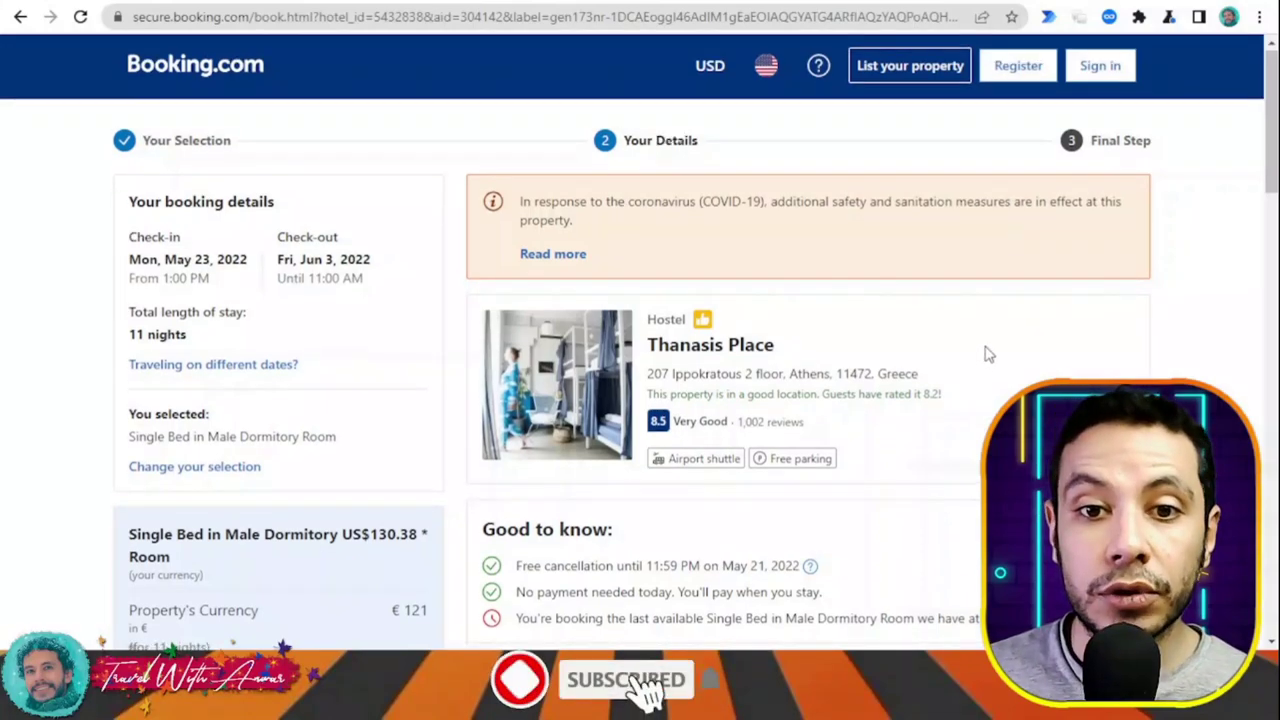
pyautogui.scroll(-15, 986, 350)
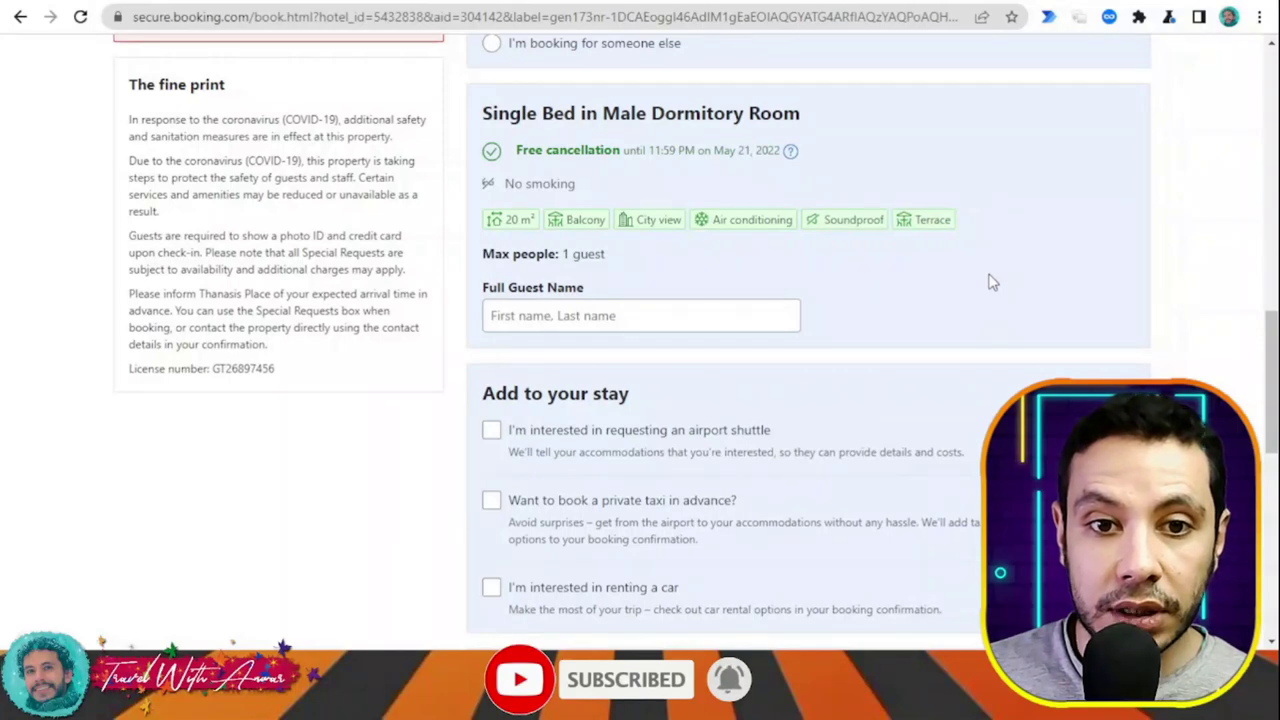
pyautogui.scroll(-3, 990, 282)
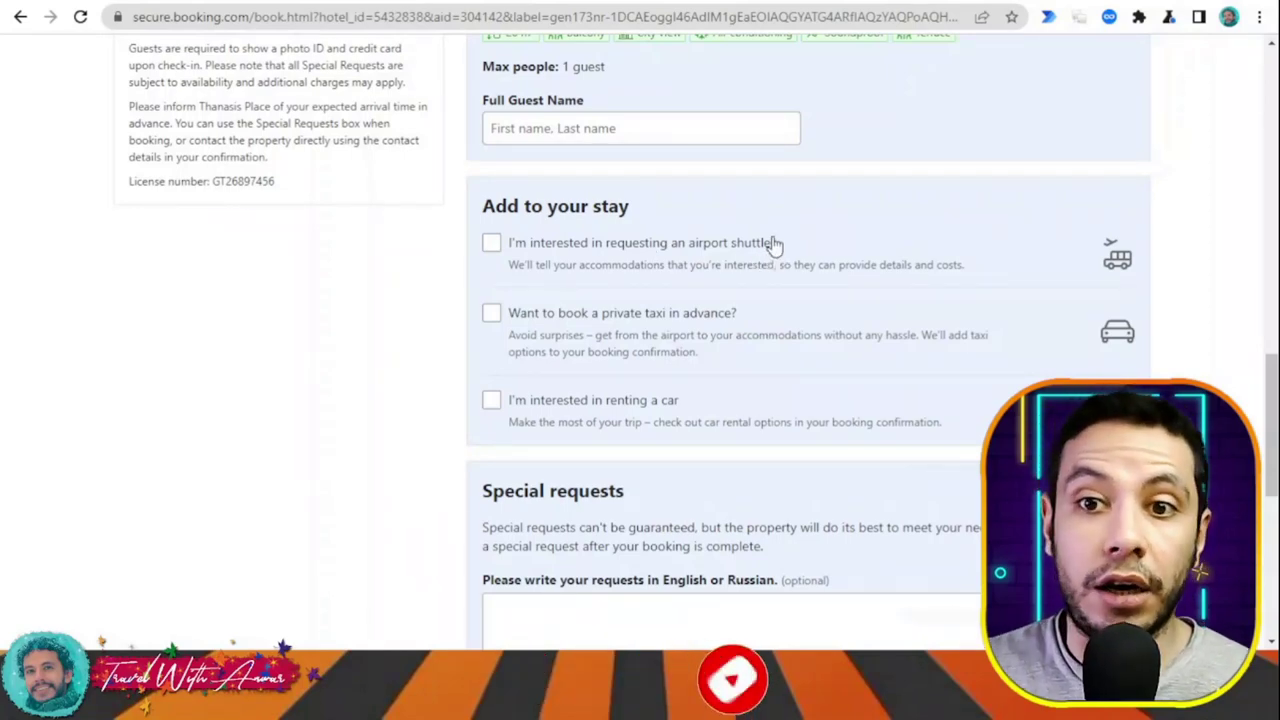
pyautogui.scroll(-5, 790, 250)
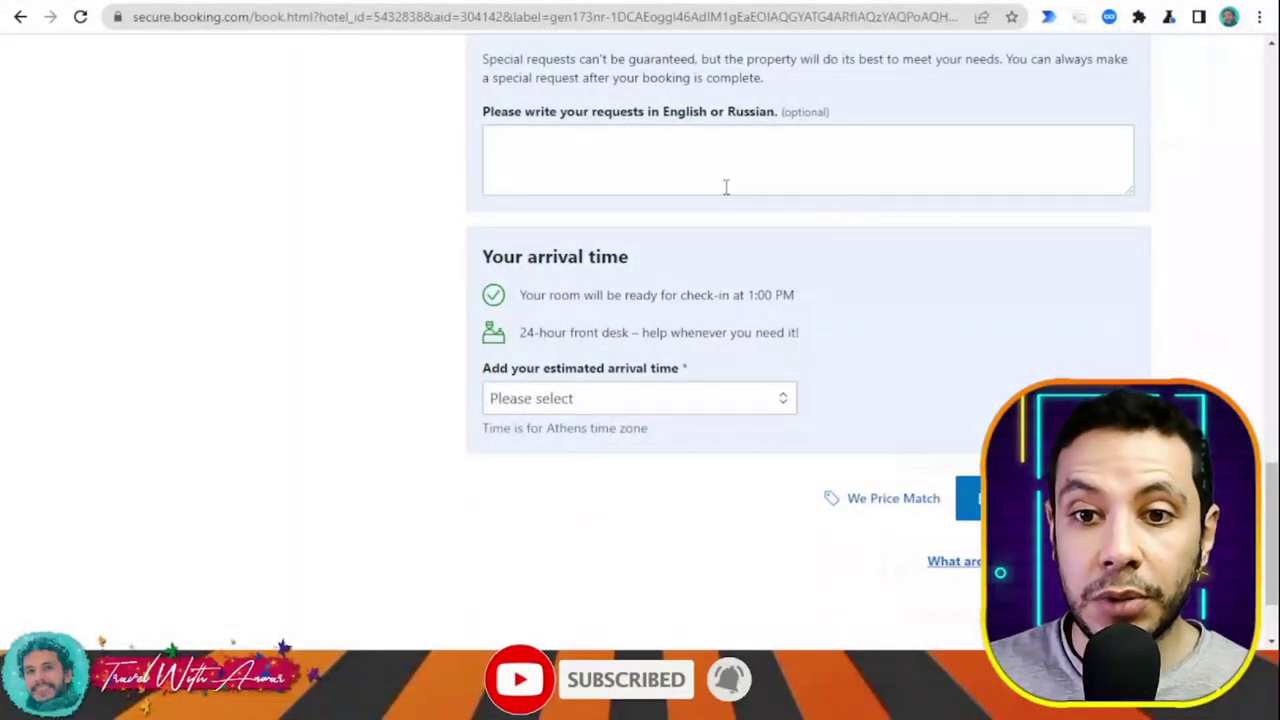
pyautogui.scroll(15, 878, 260)
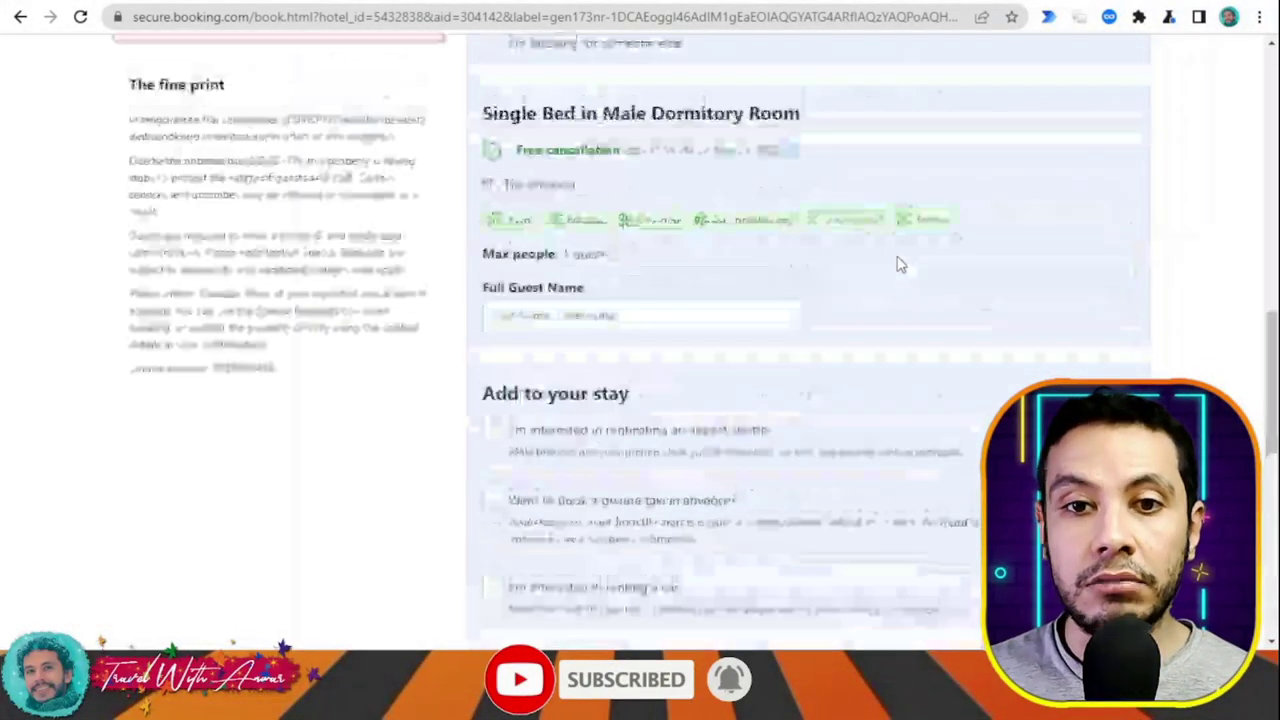
pyautogui.scroll(-6, 680, 320)
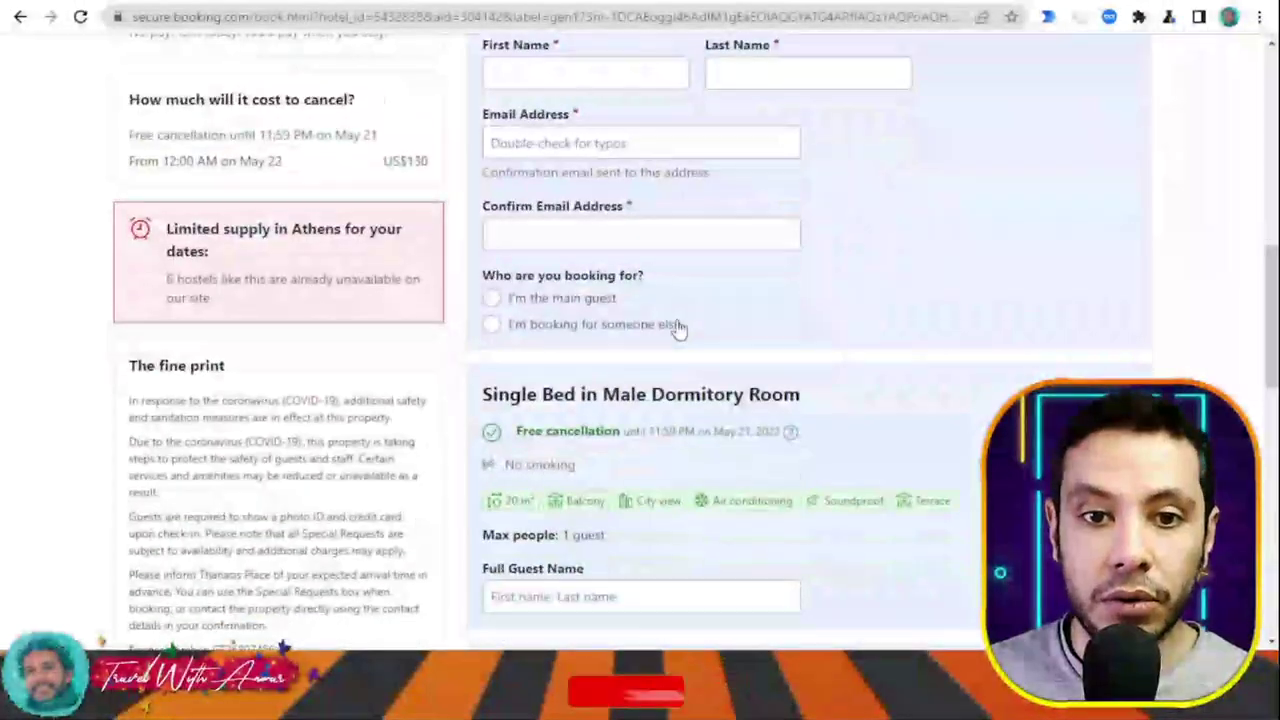
pyautogui.scroll(-5, 680, 305)
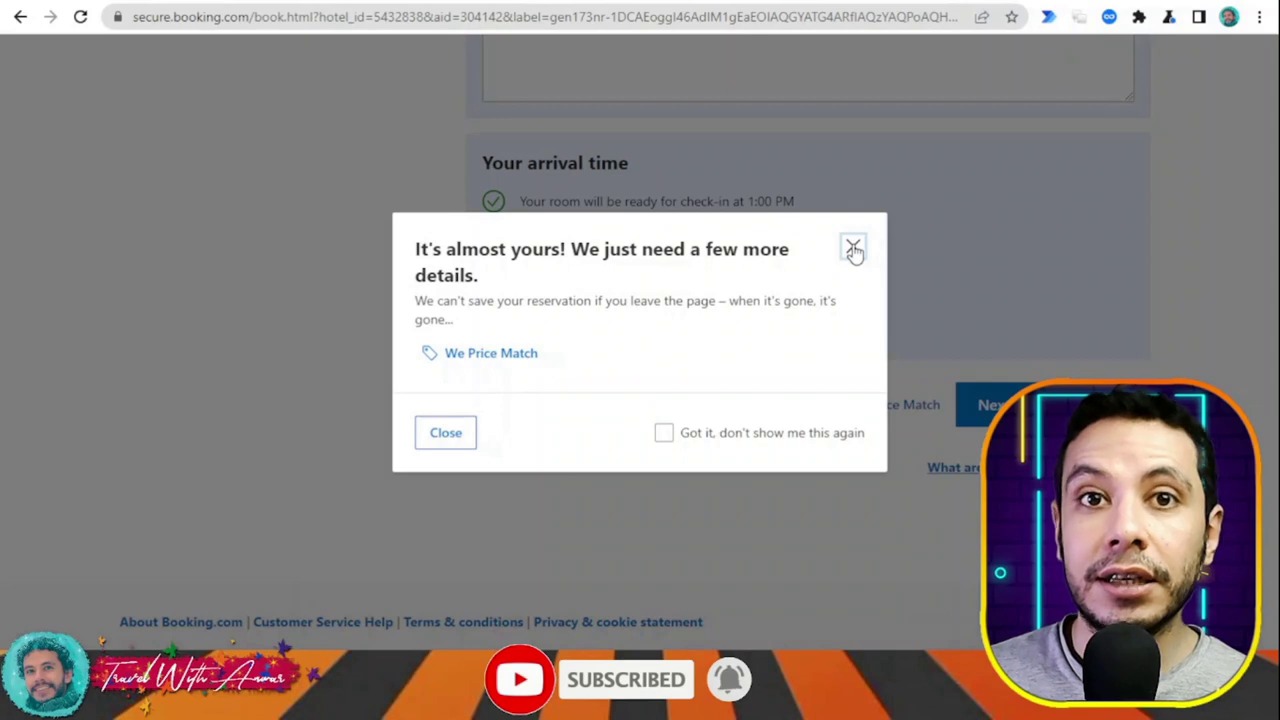
# - Close the 'It's almost yours!' reminder popup
pyautogui.click(853, 249)
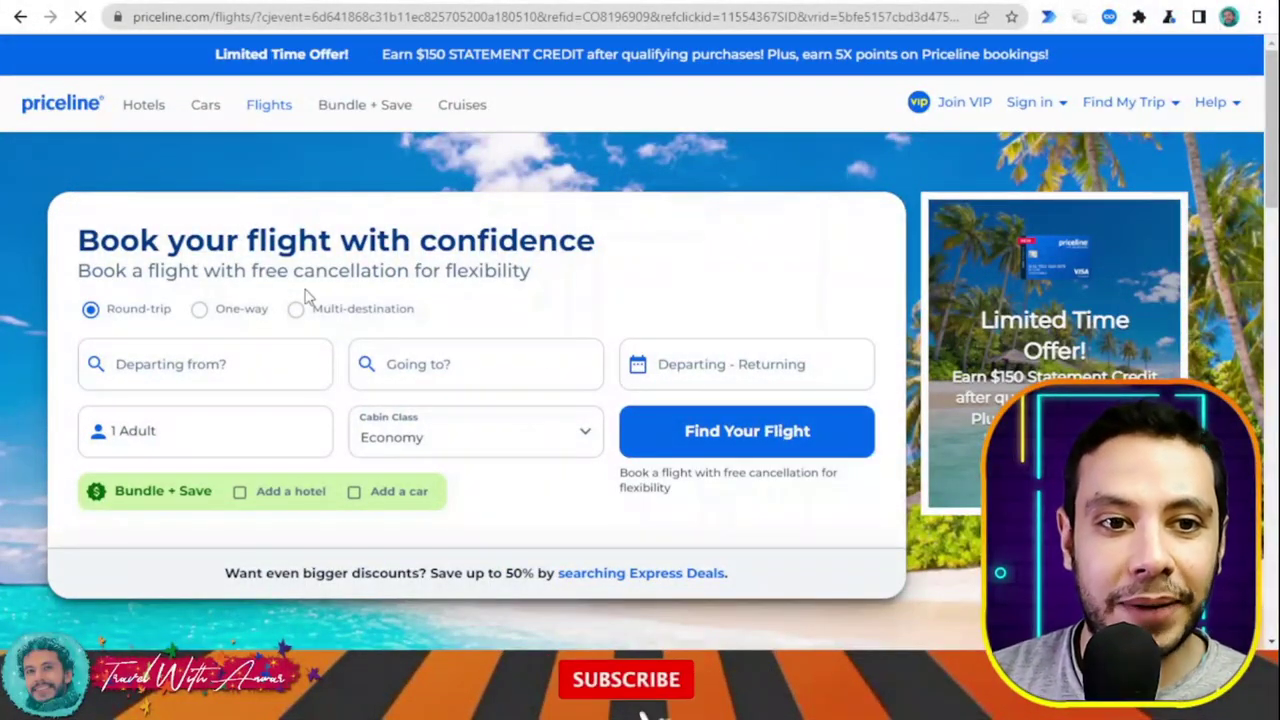
# - Set the flight route from New Delhi (DEL) to Colombo (CMB)
pyautogui.scroll(-1, 300, 298)
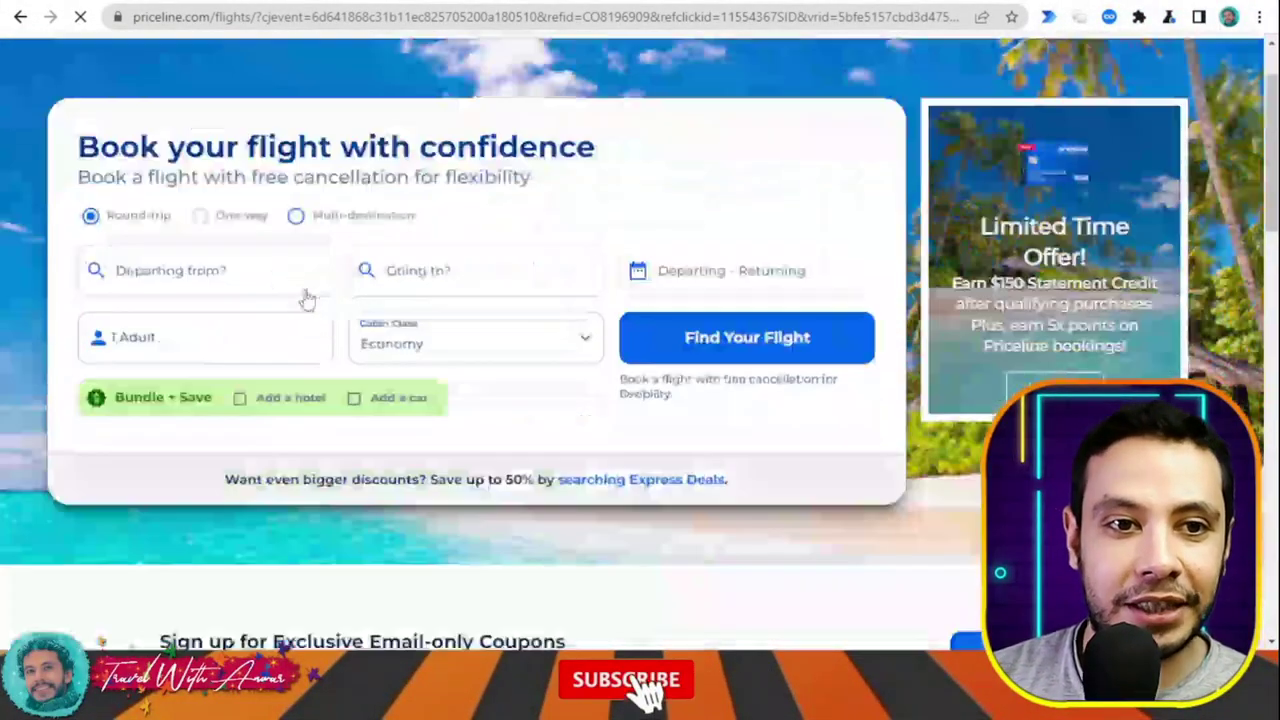
pyautogui.click(251, 270)
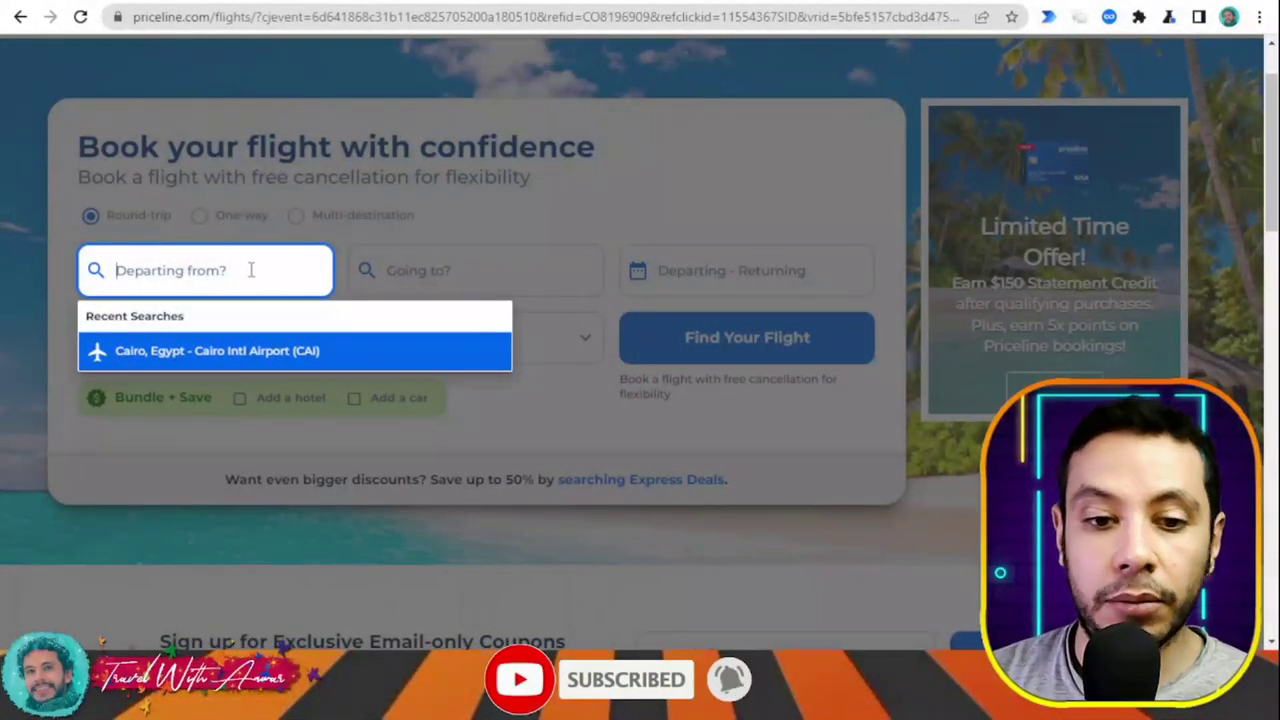
pyautogui.write('delhi')
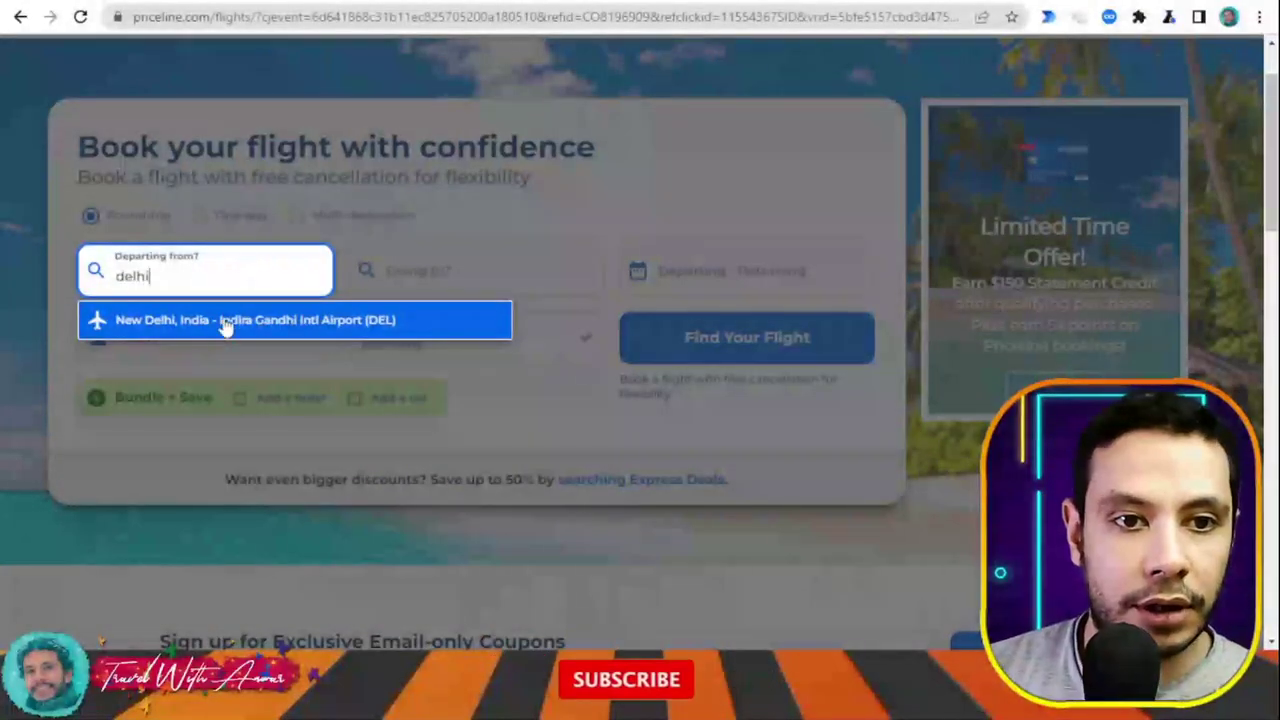
pyautogui.click(266, 320)
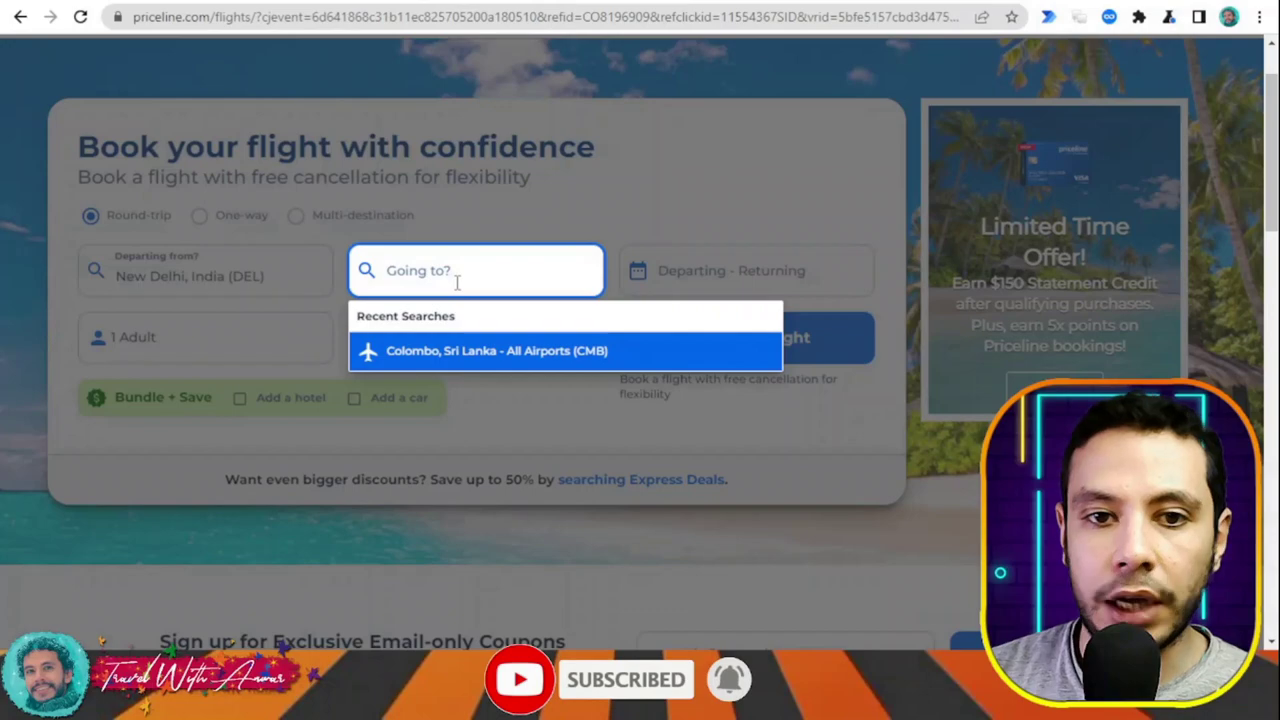
pyautogui.click(496, 352)
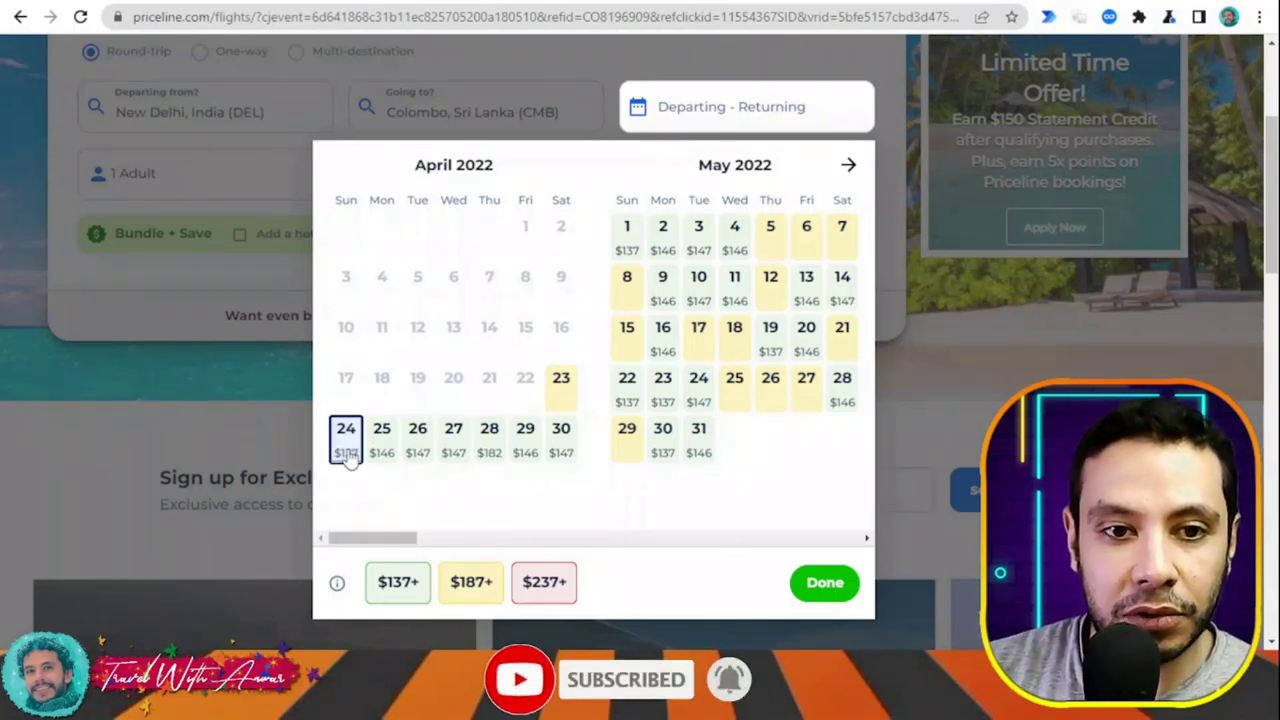
# - Set travel dates April 24 to May 23, 2022, and search the flights
pyautogui.click(346, 450)
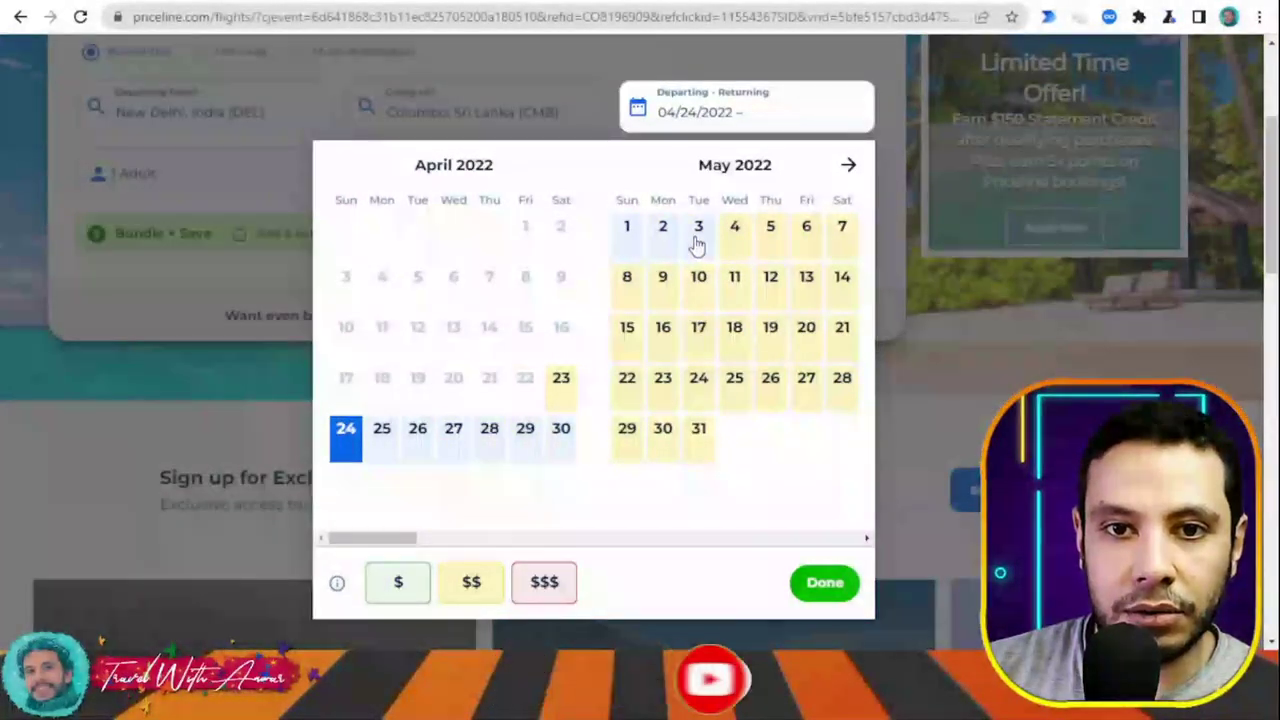
pyautogui.click(697, 233)
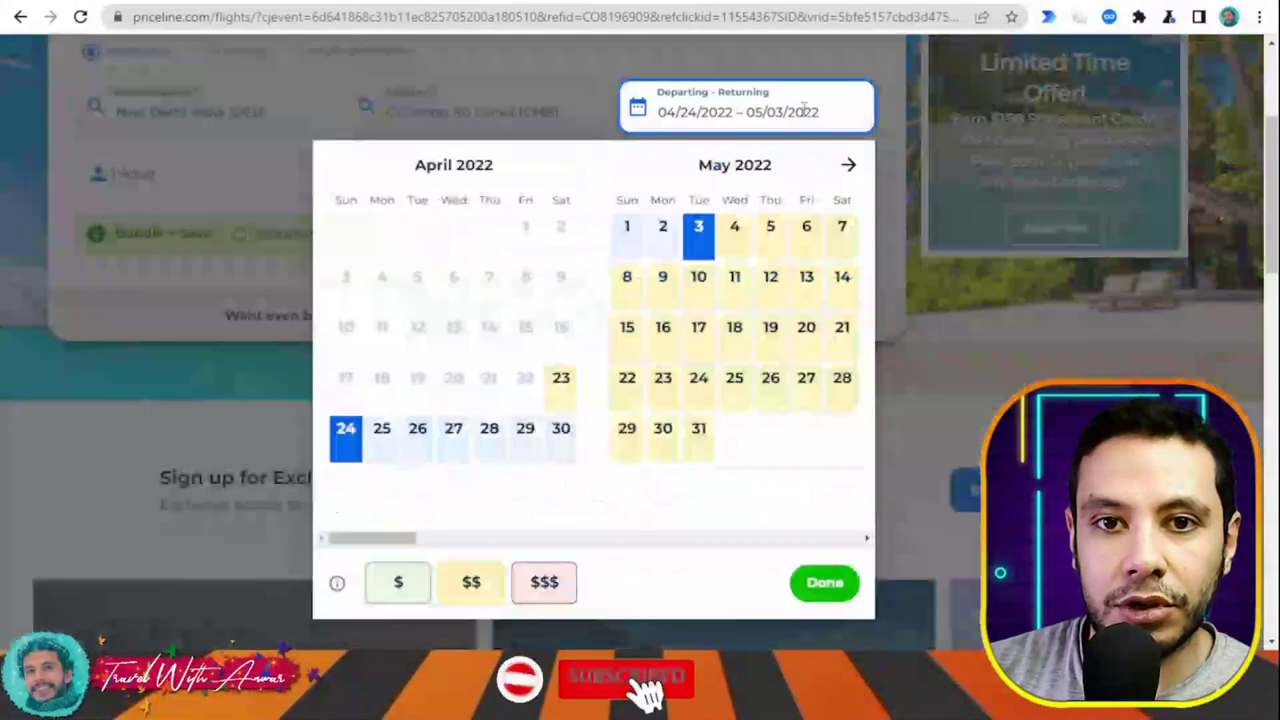
pyautogui.click(746, 110)
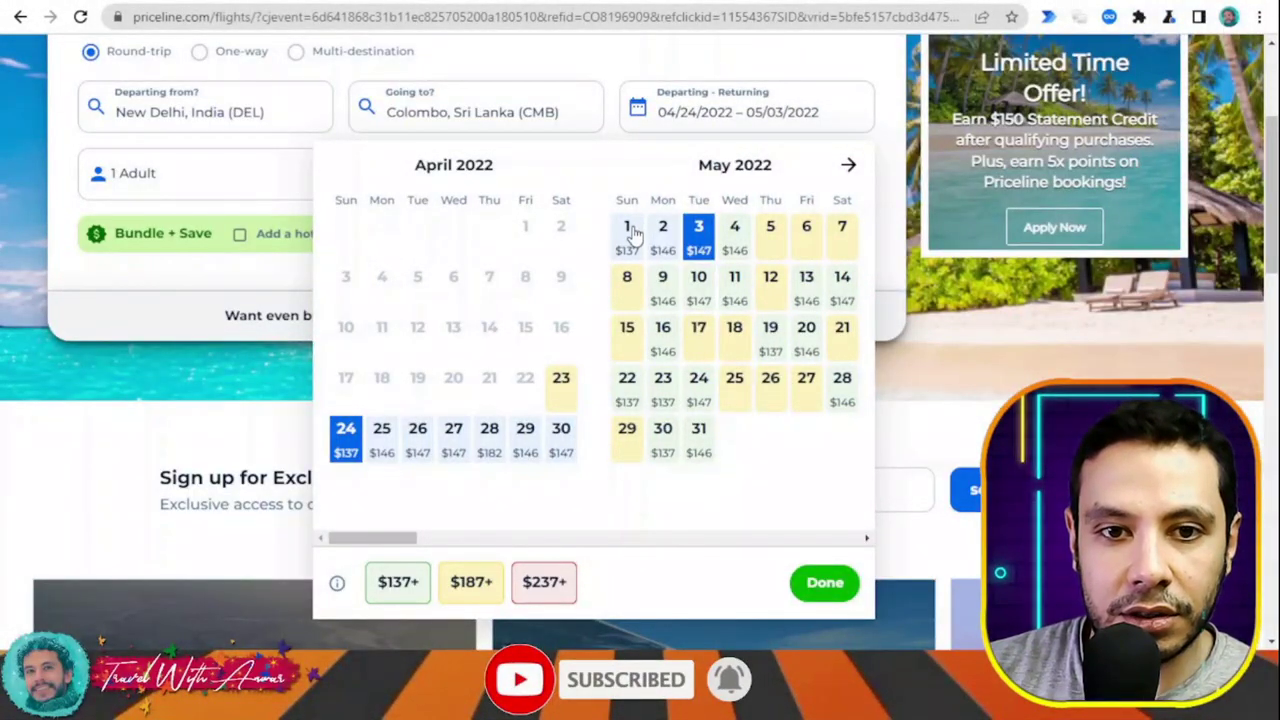
pyautogui.click(663, 388)
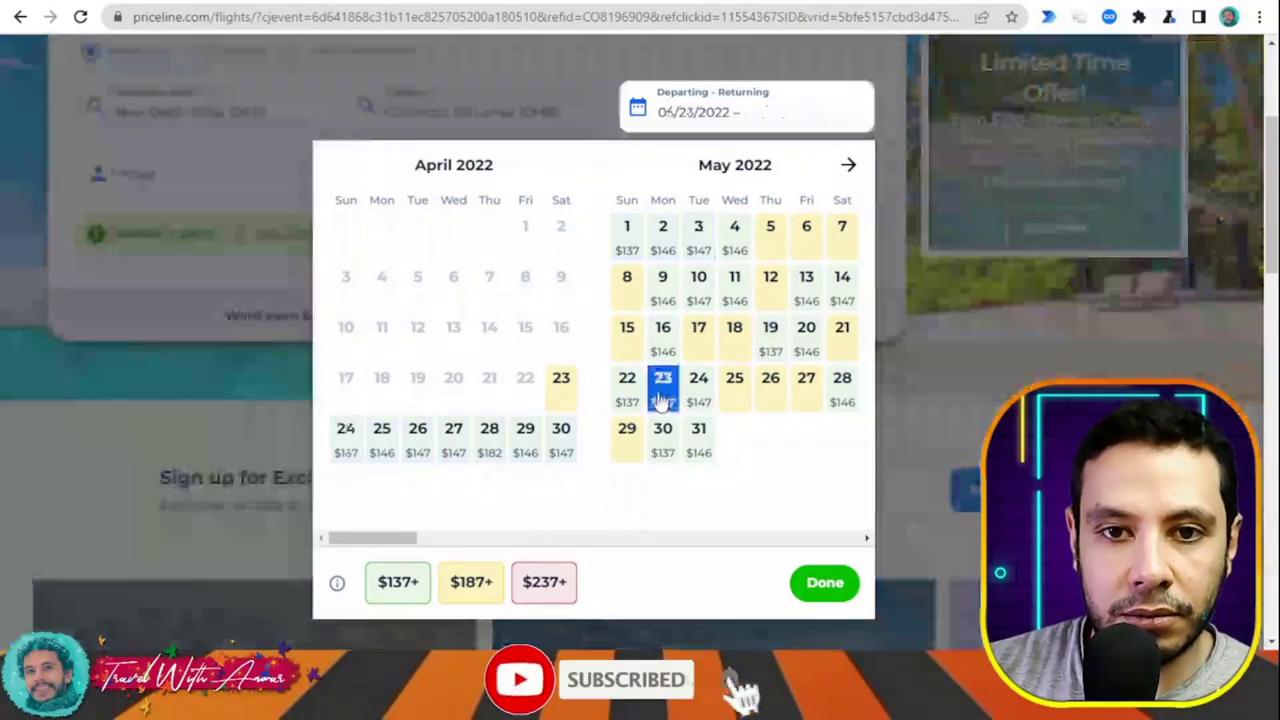
pyautogui.click(355, 448)
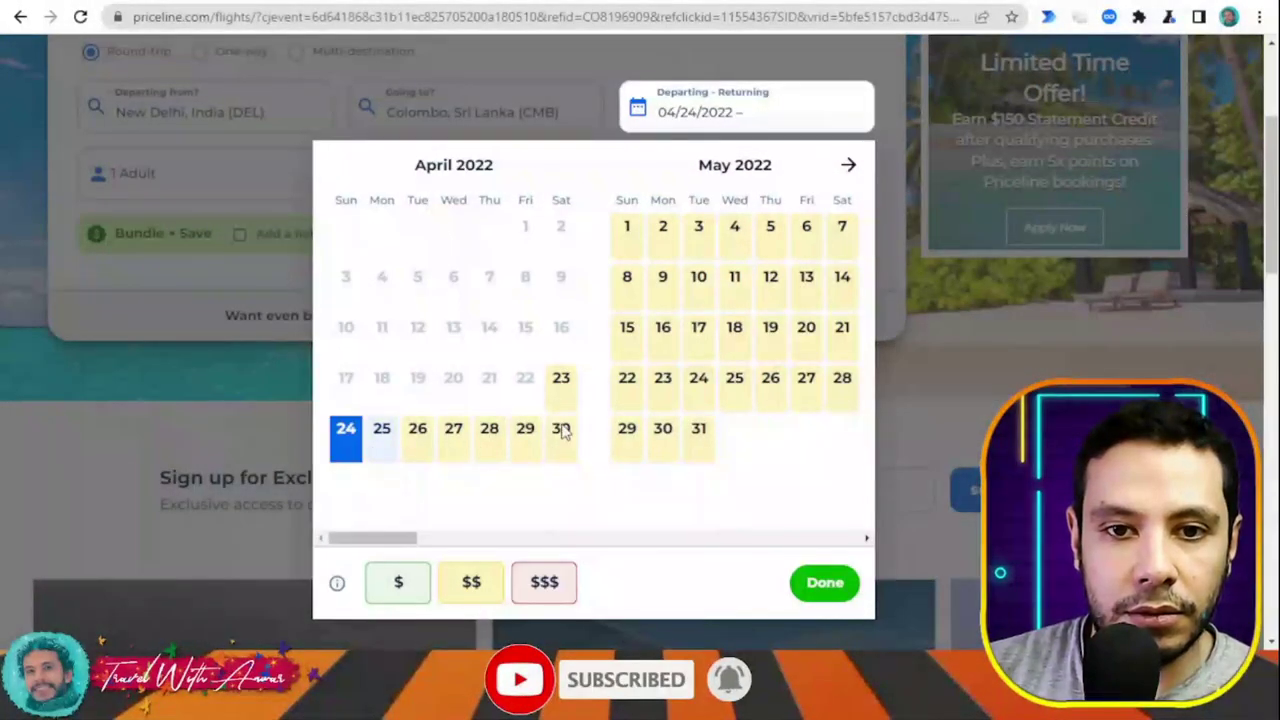
pyautogui.click(665, 388)
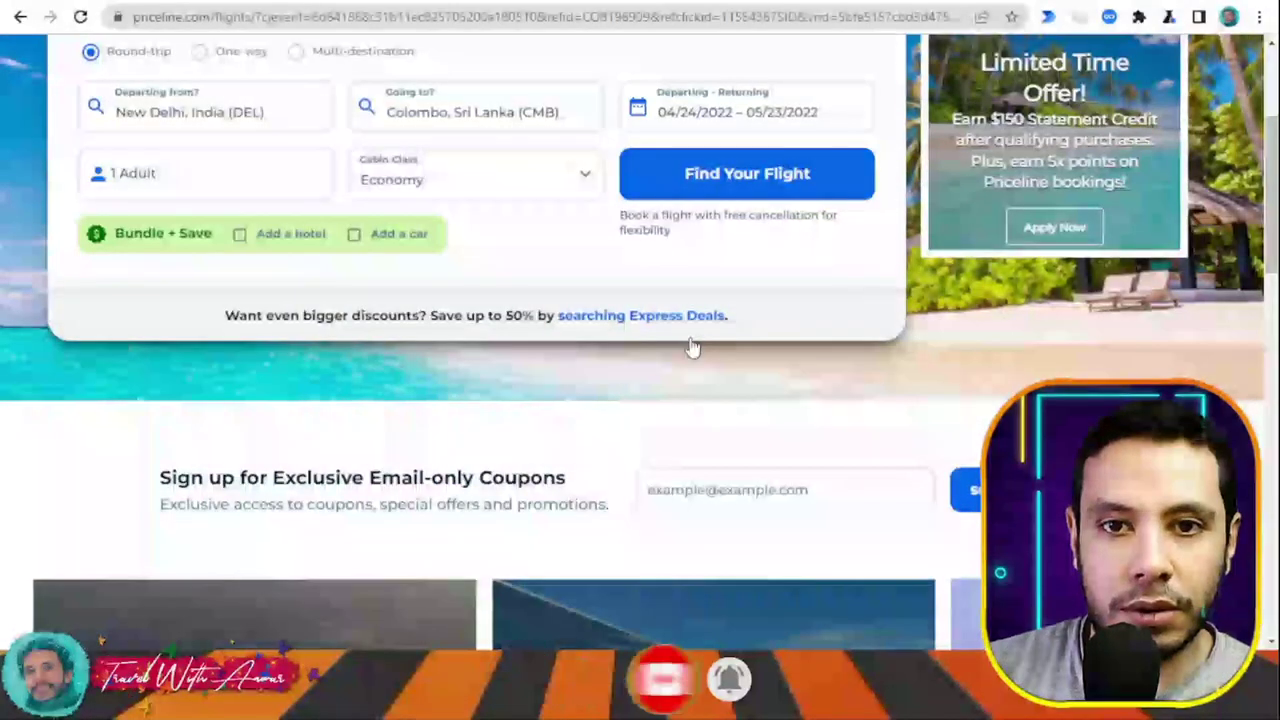
pyautogui.click(745, 112)
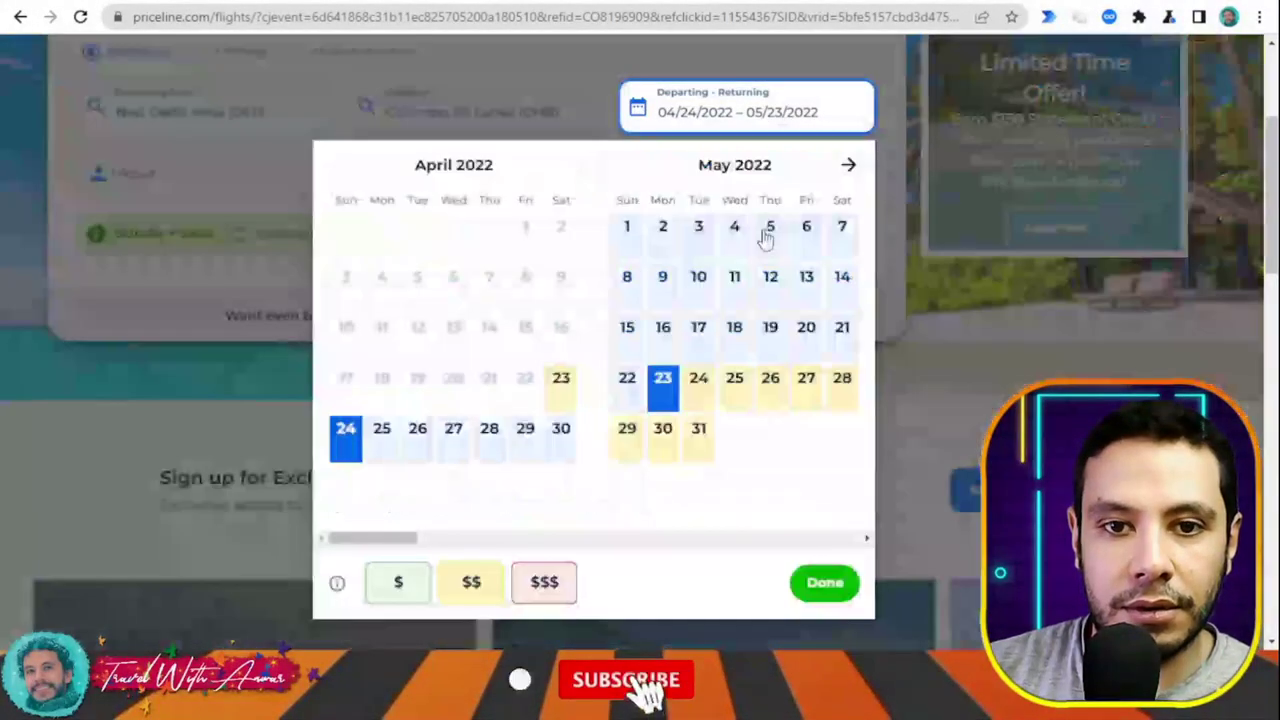
pyautogui.click(825, 584)
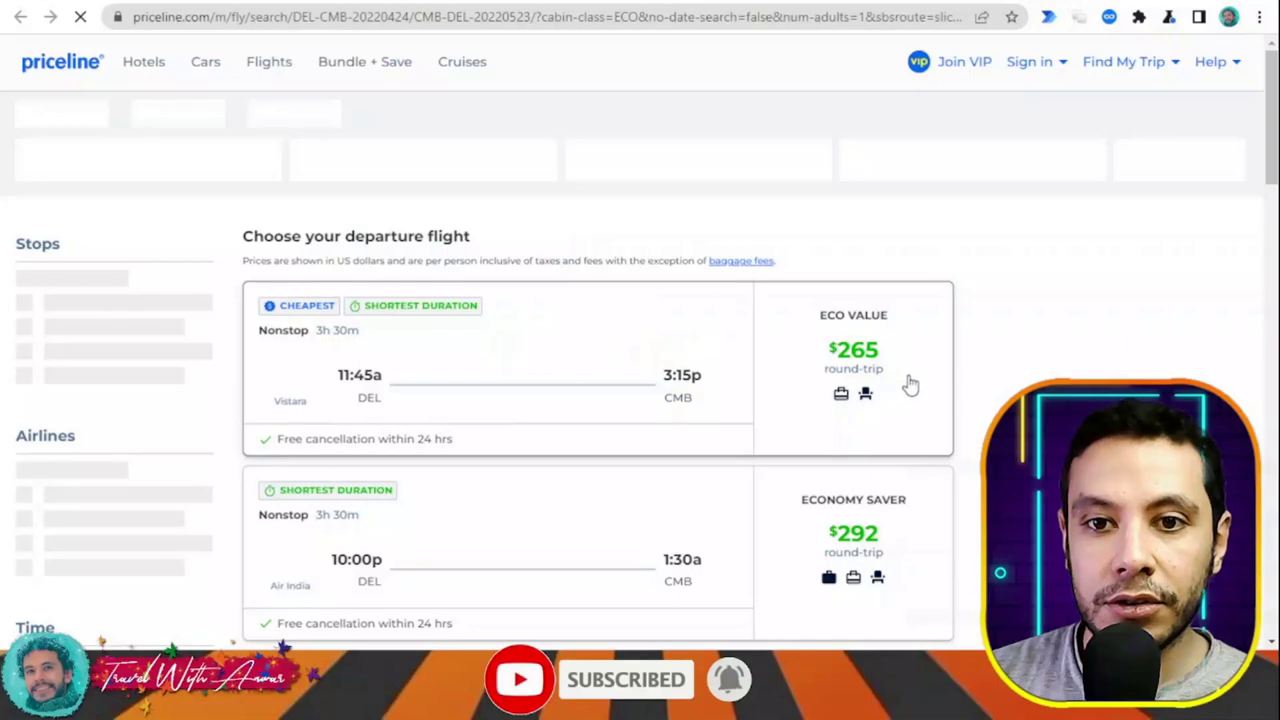
# - Choose the $265 Vistara ECO VALUE 11:45a nonstop departure from New Delhi to Colombo
pyautogui.scroll(-2, 900, 371)
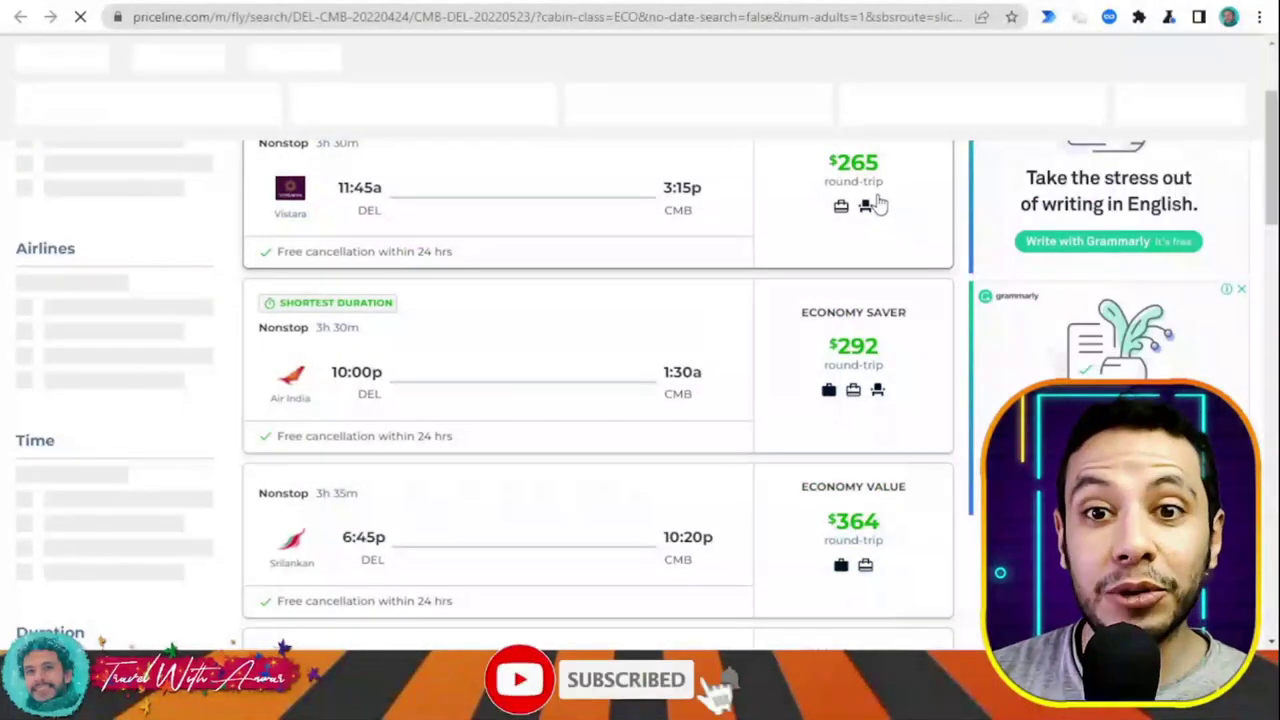
pyautogui.scroll(1, 874, 203)
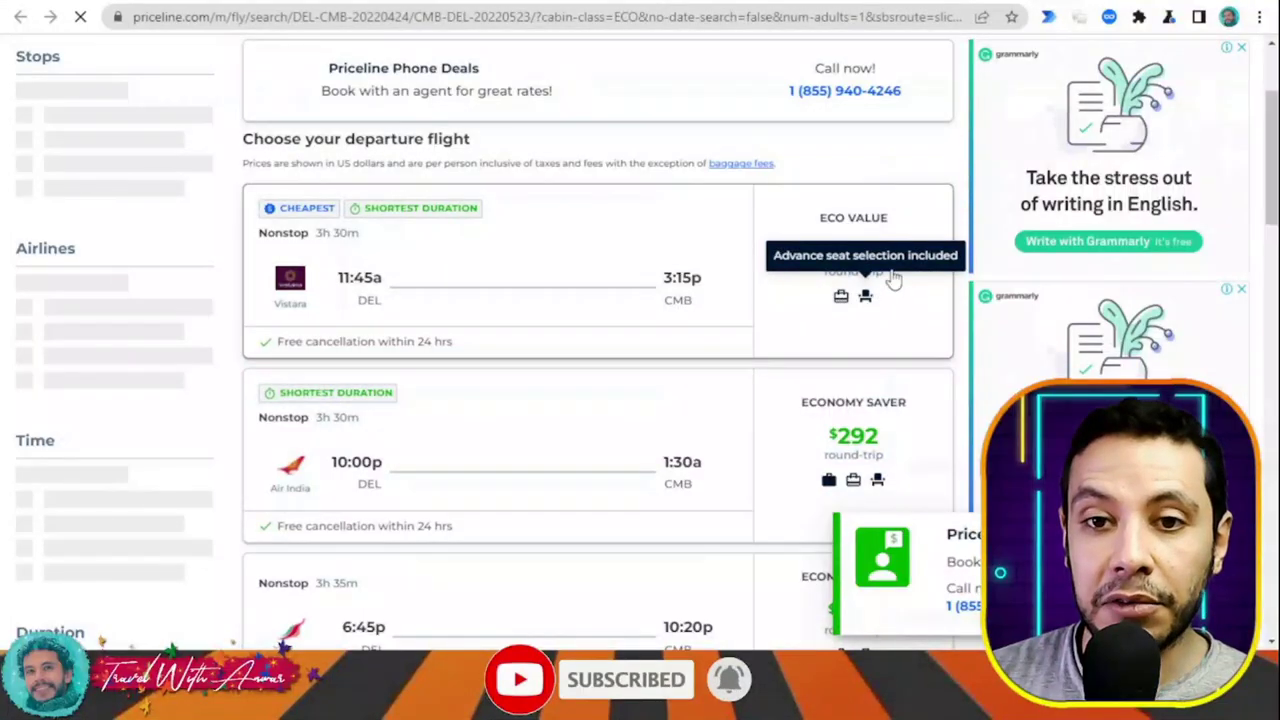
pyautogui.scroll(1, 893, 278)
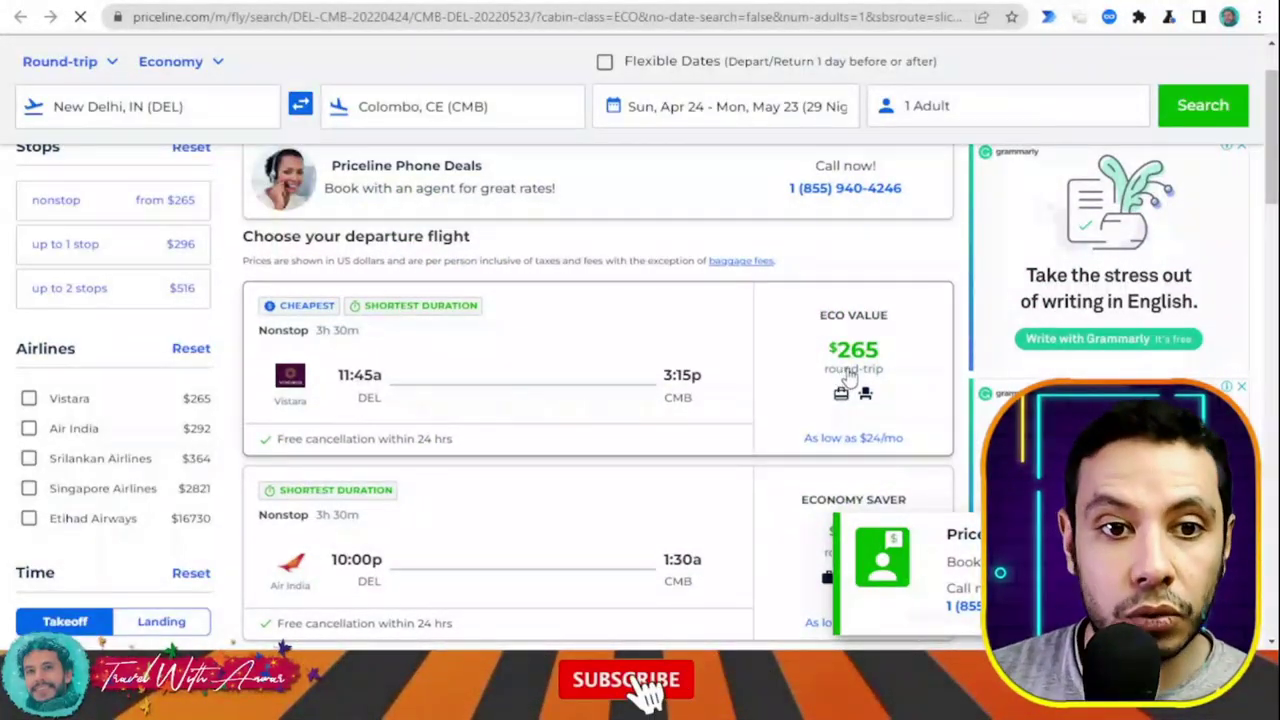
pyautogui.scroll(-1, 850, 375)
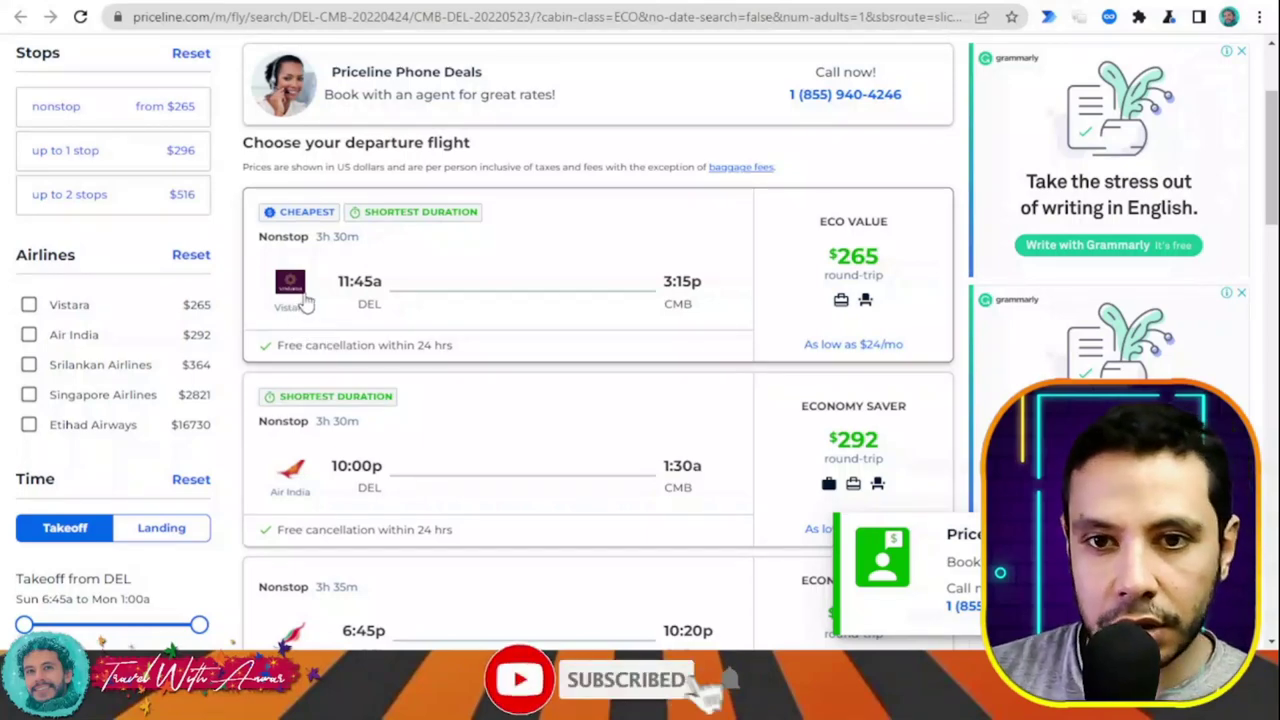
pyautogui.scroll(-3, 551, 286)
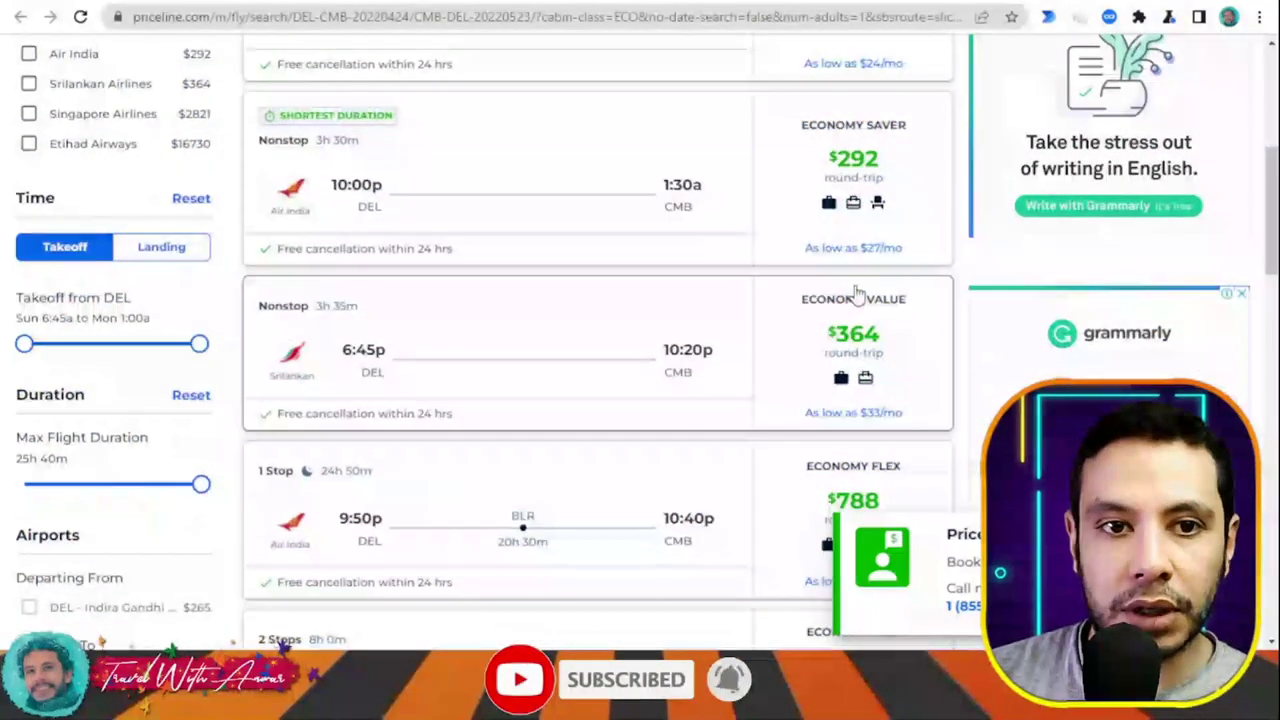
pyautogui.scroll(3, 870, 268)
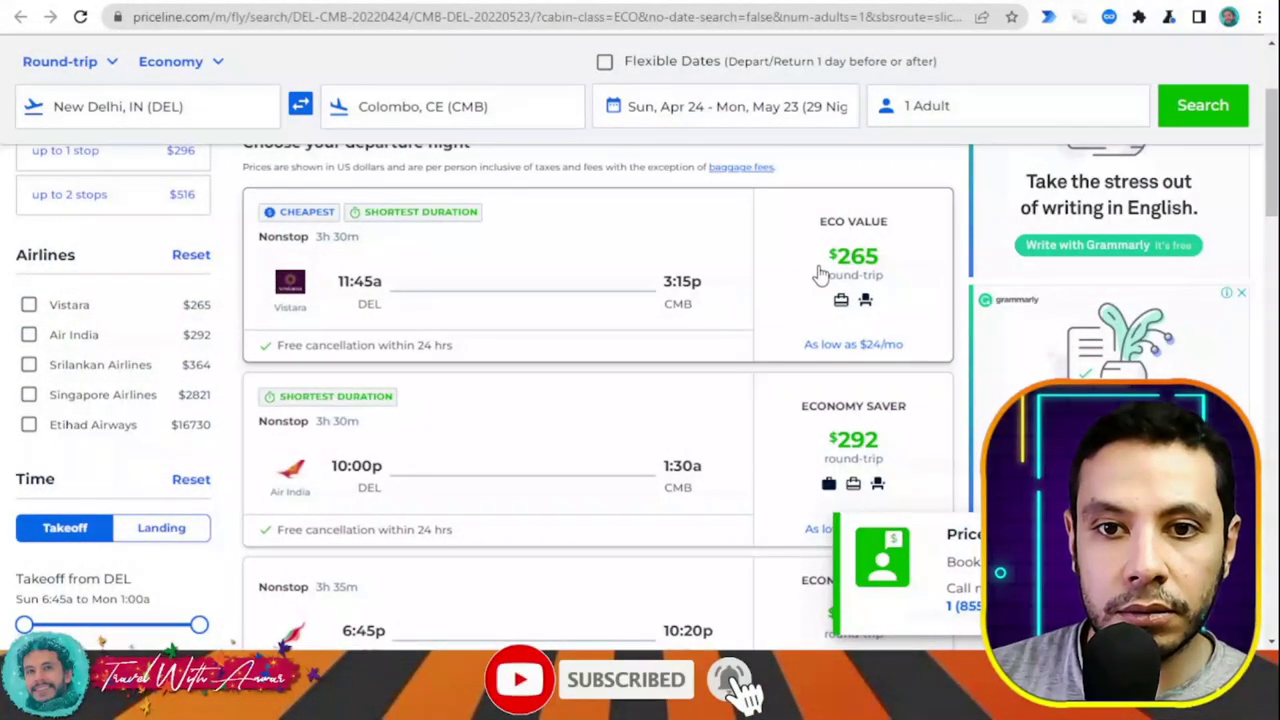
pyautogui.click(900, 276)
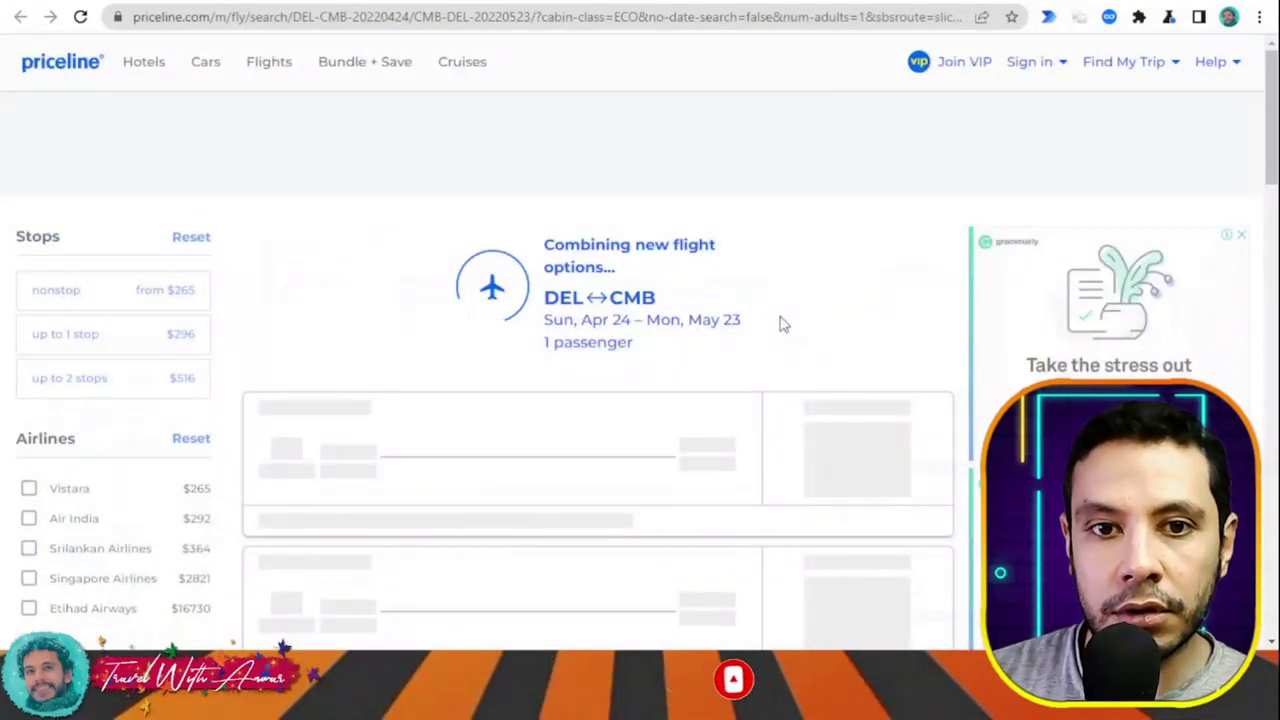
# - Pick the cheapest Vistara 9:20a return flight at +$0
pyautogui.scroll(-3, 783, 323)
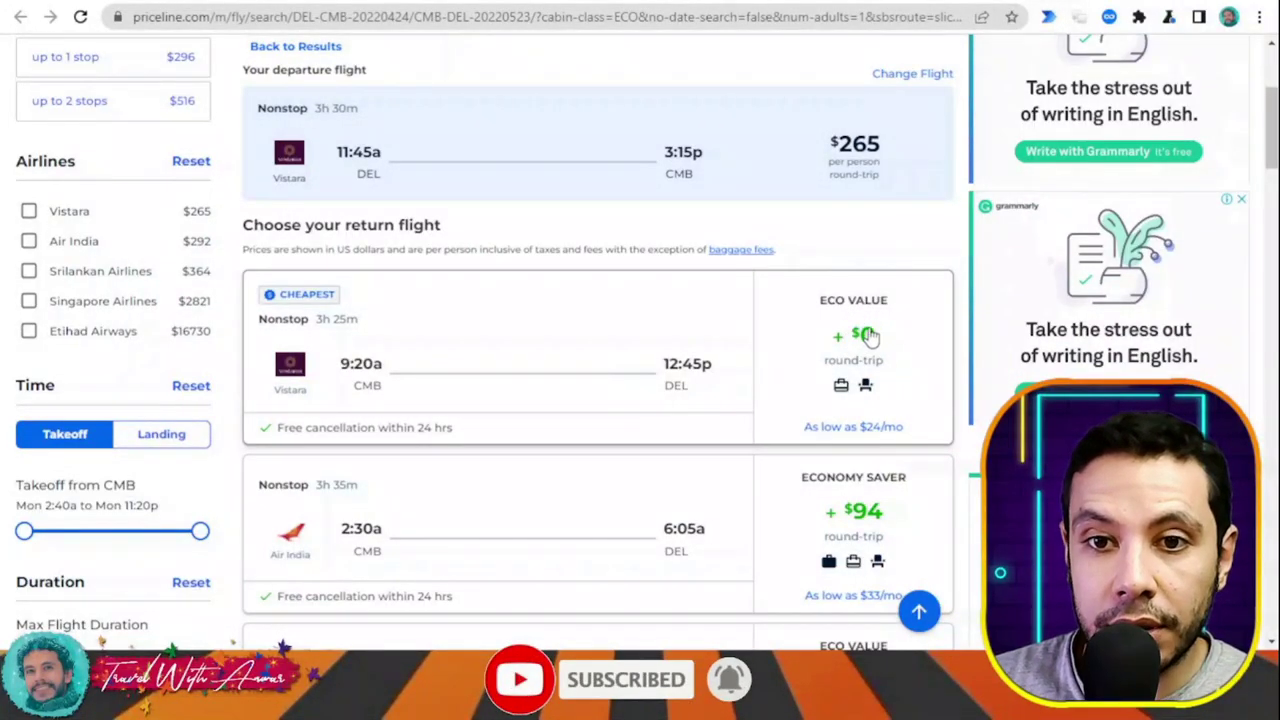
pyautogui.scroll(-2, 868, 336)
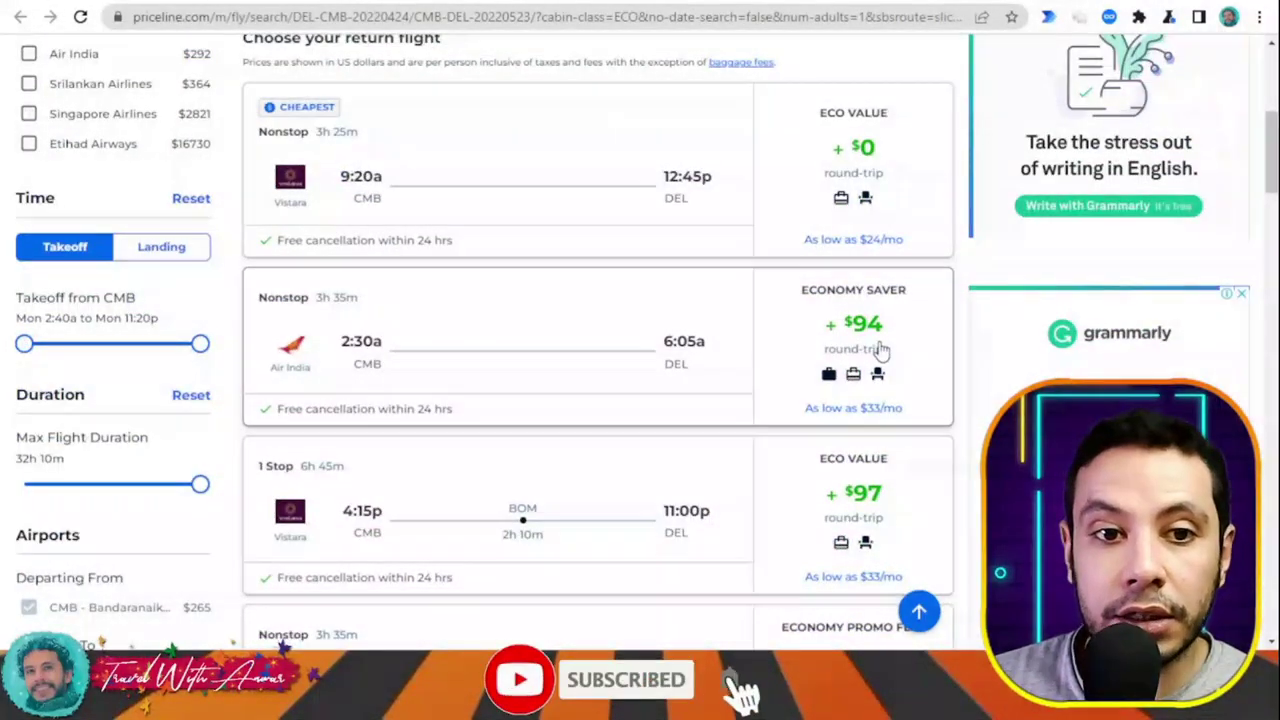
pyautogui.scroll(-1, 882, 348)
pyautogui.scroll(-3, 900, 330)
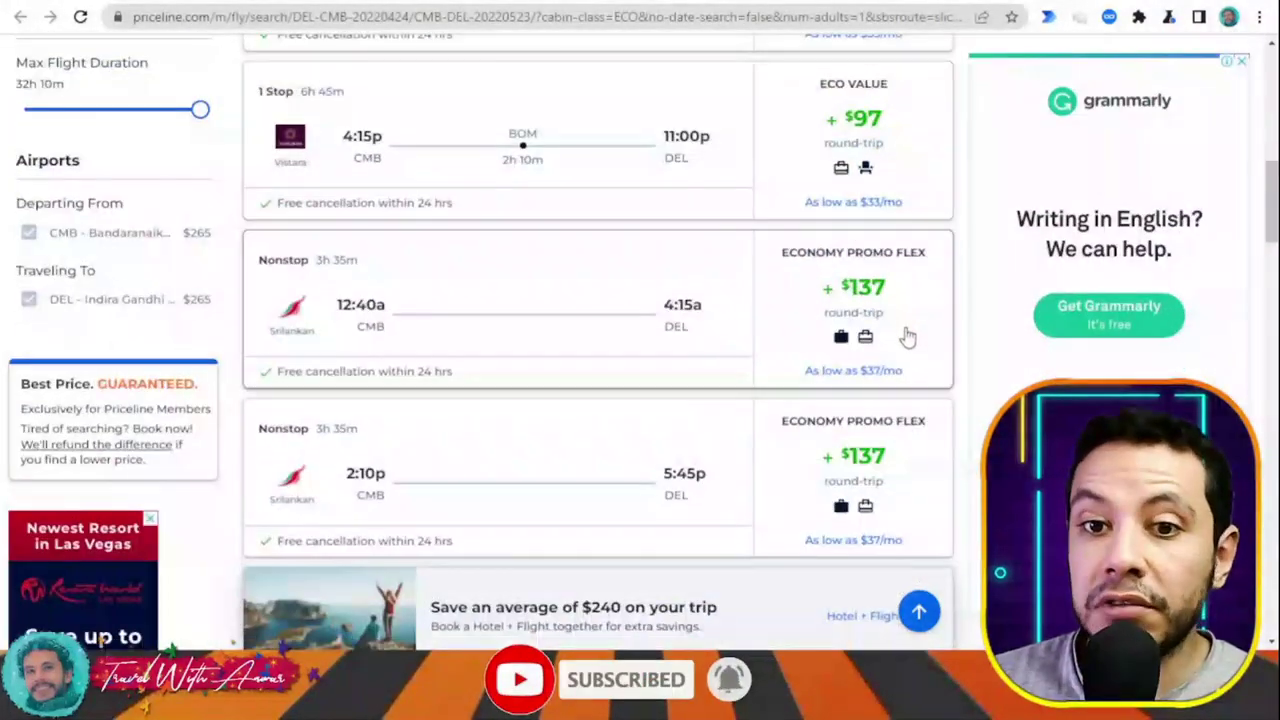
pyautogui.scroll(1, 906, 337)
pyautogui.scroll(3, 900, 330)
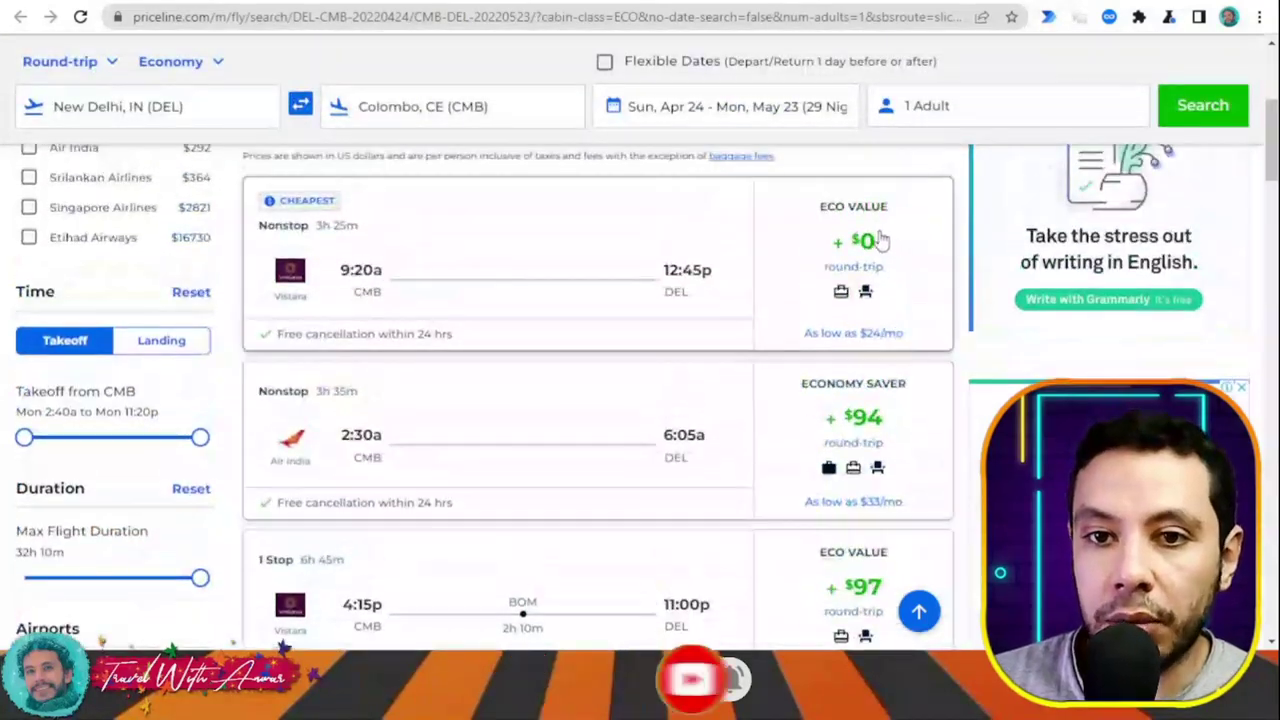
pyautogui.click(874, 241)
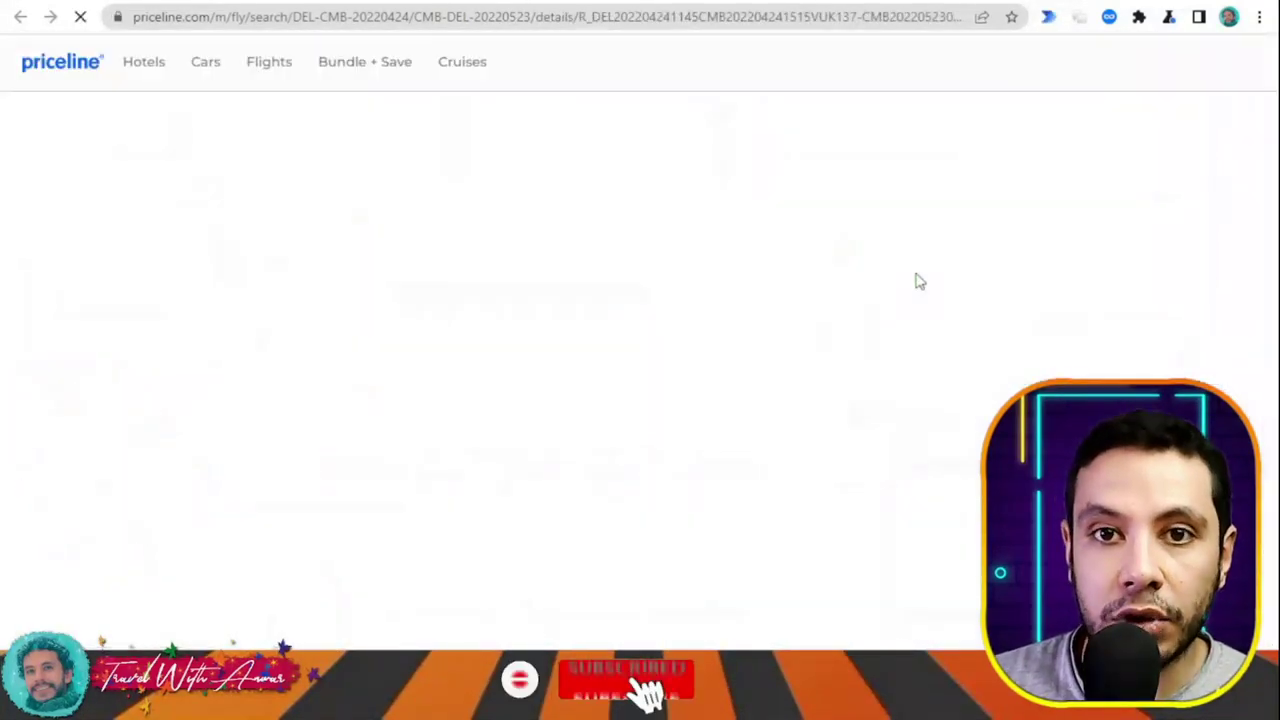
pyautogui.scroll(-1, 1089, 367)
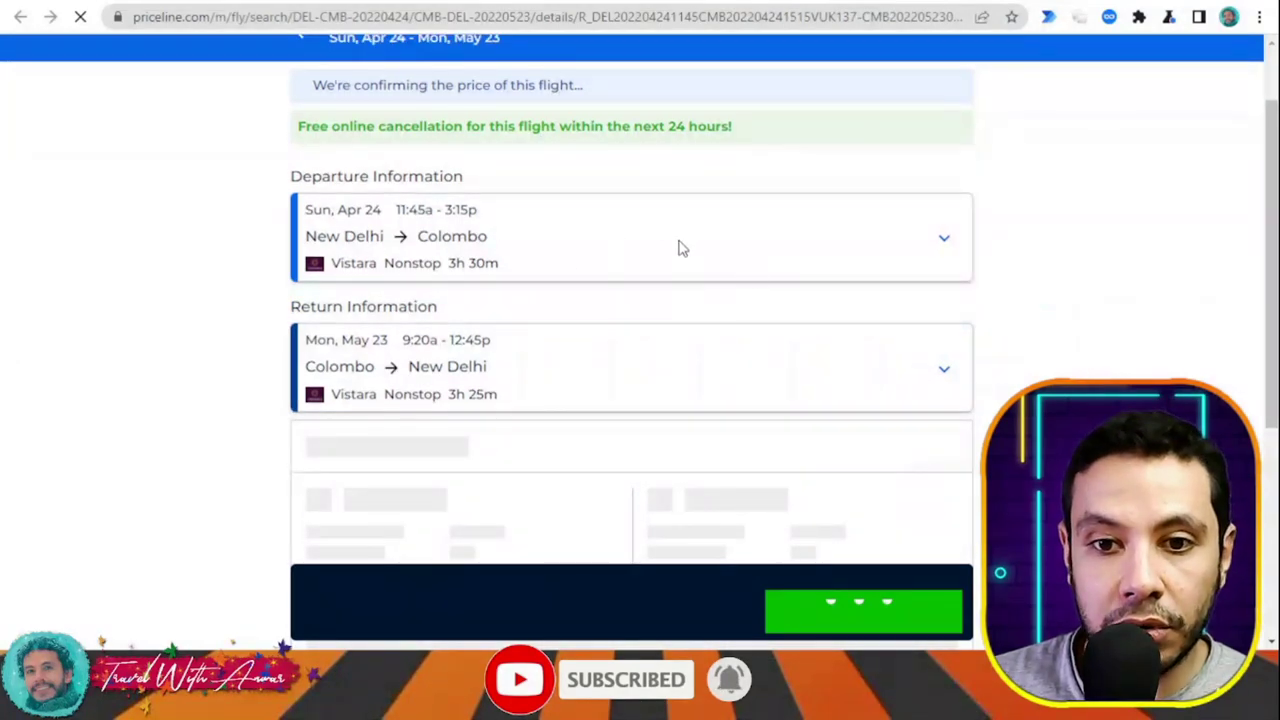
pyautogui.scroll(-2, 690, 258)
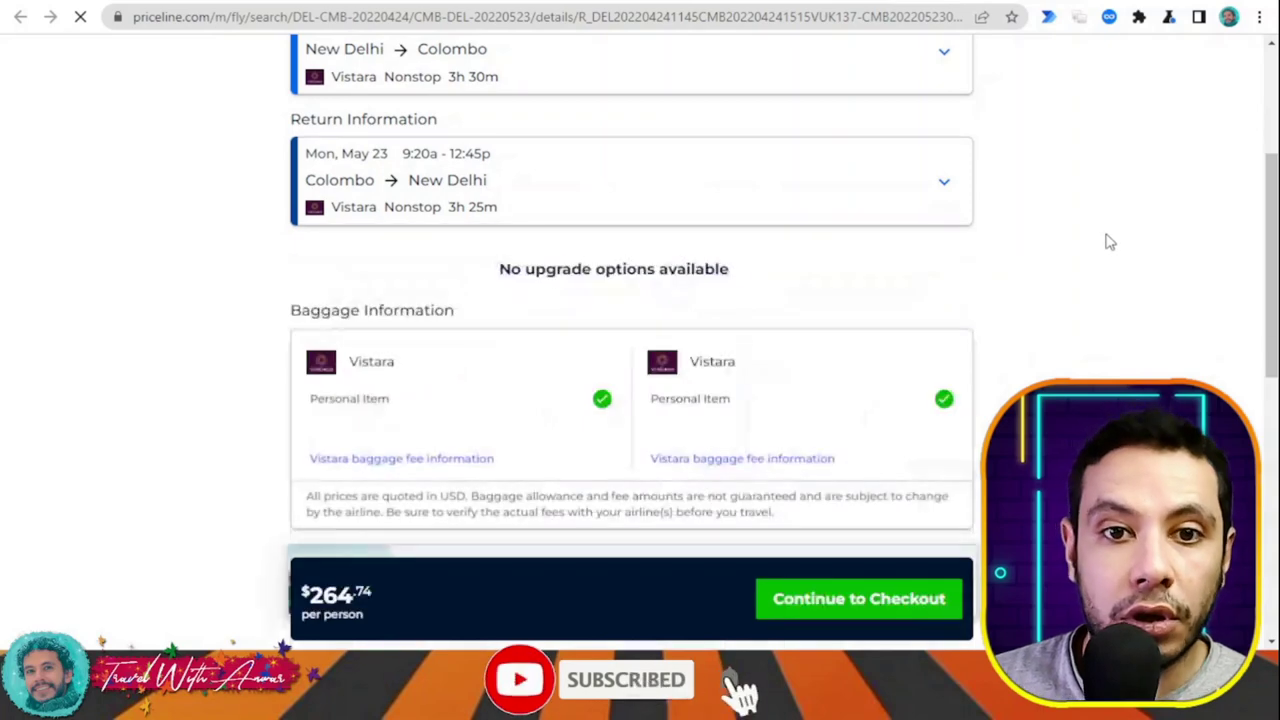
pyautogui.scroll(2, 1105, 247)
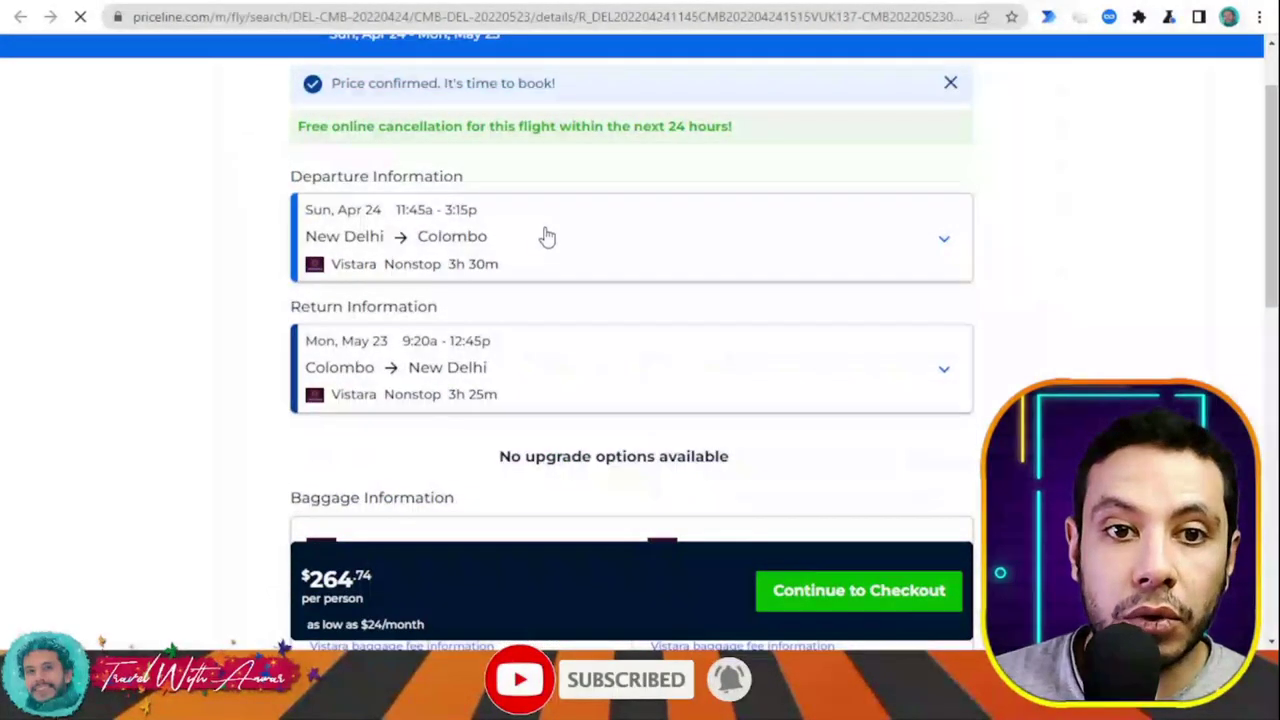
pyautogui.scroll(-2, 550, 230)
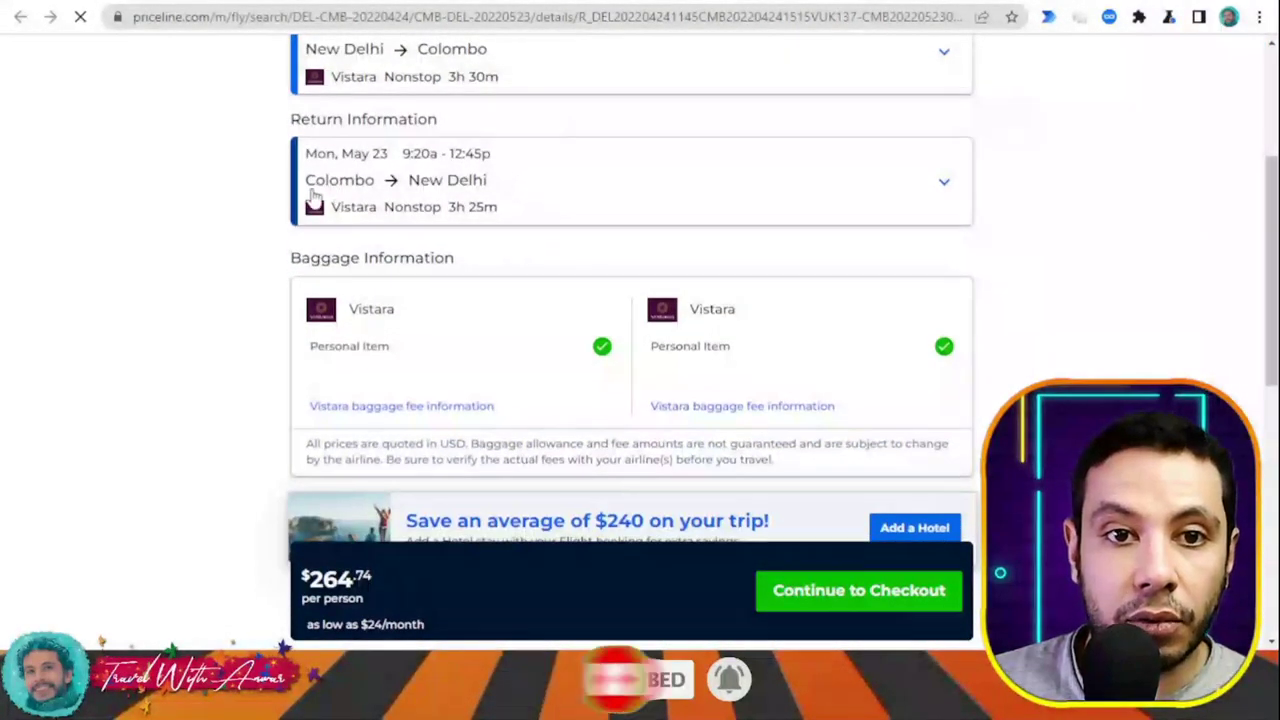
pyautogui.scroll(-2, 553, 201)
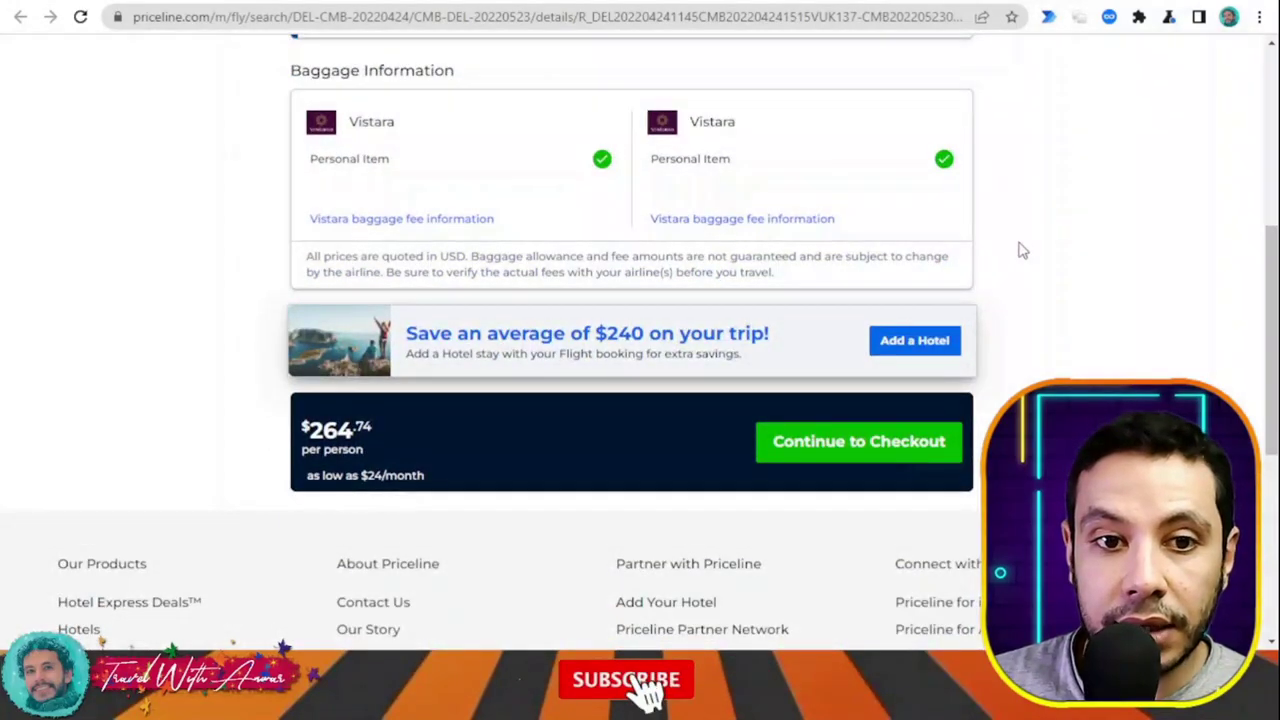
pyautogui.scroll(-1, 1090, 300)
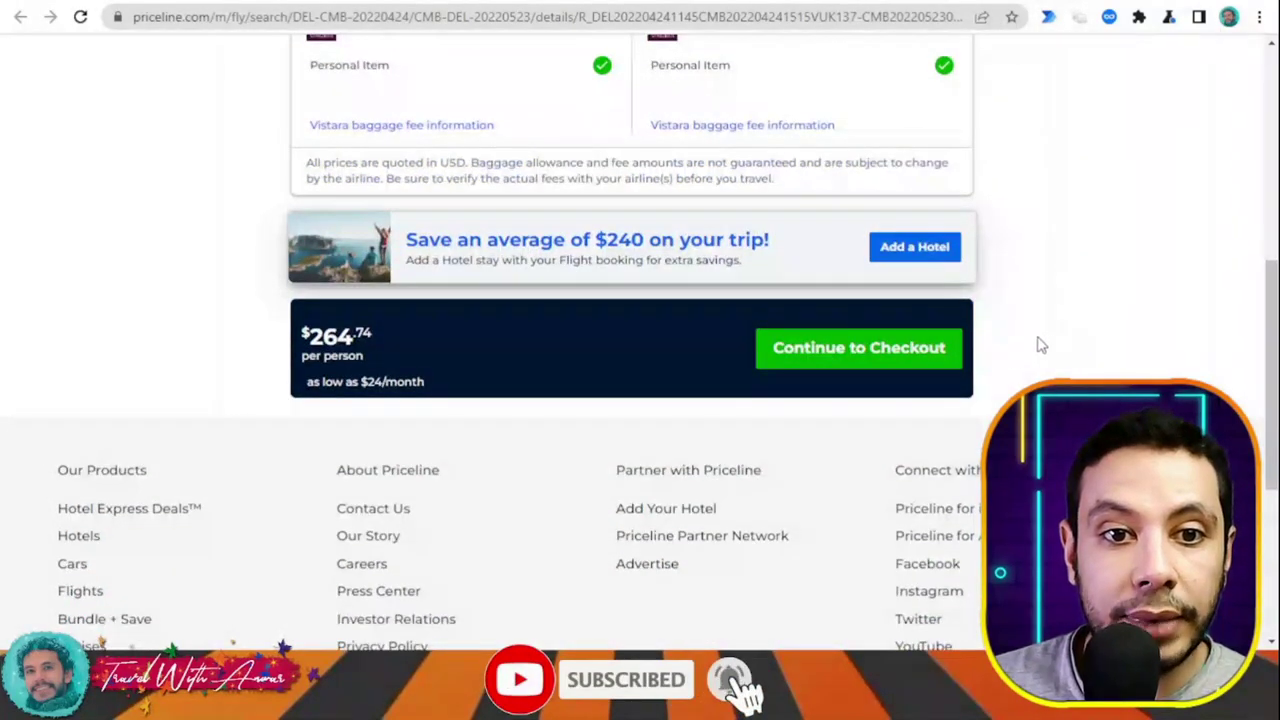
# - Proceed to checkout and review the trip: both Vistara flights, $264.74 total for one traveler
pyautogui.click(880, 352)
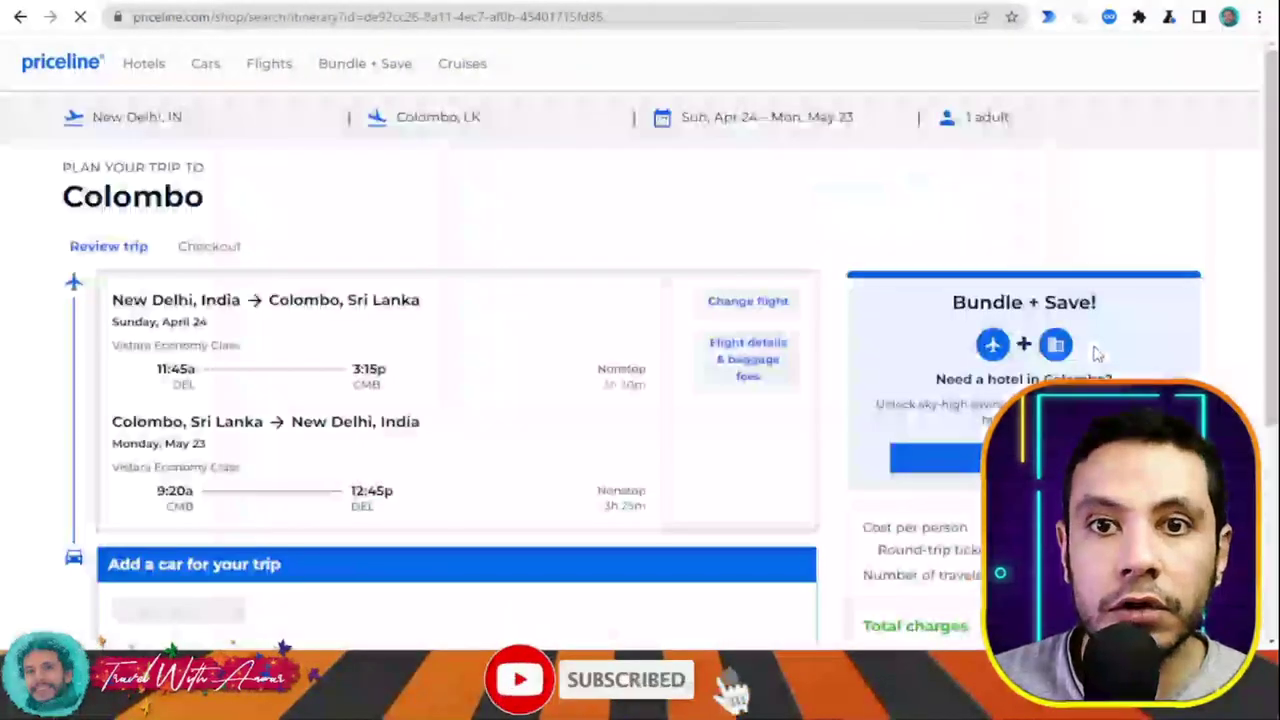
pyautogui.scroll(-2, 557, 320)
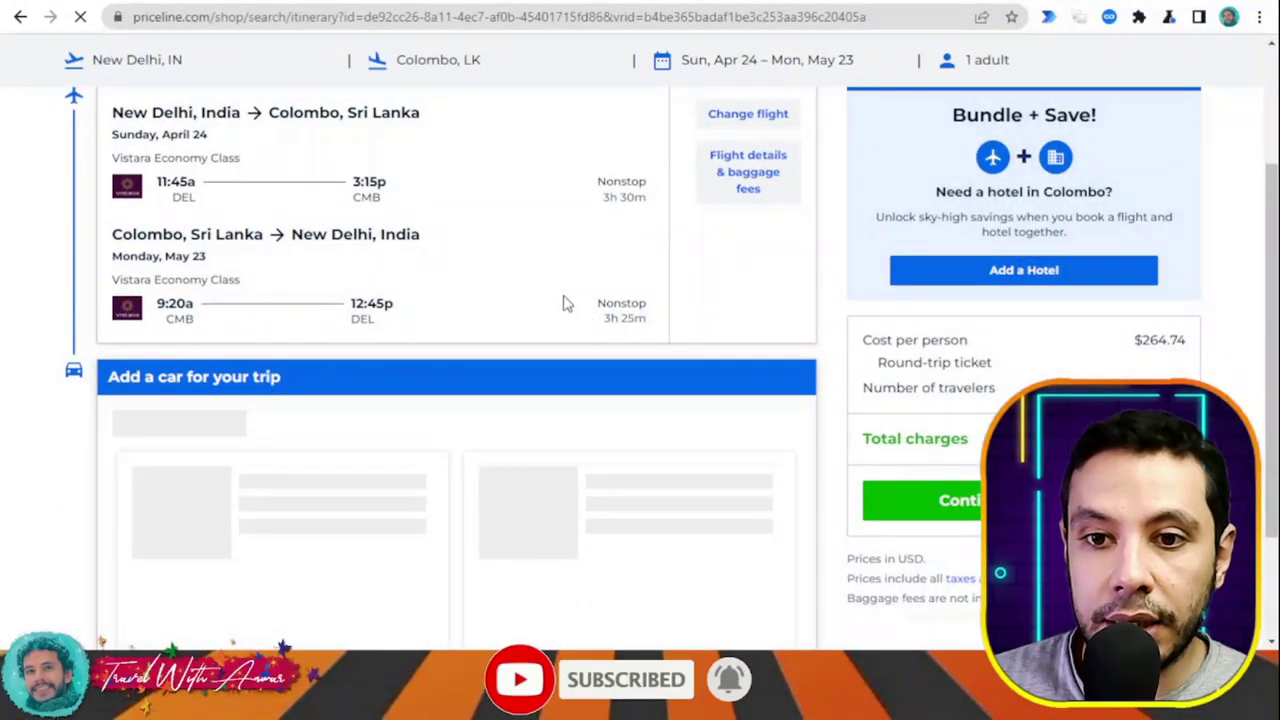
pyautogui.scroll(-2, 560, 300)
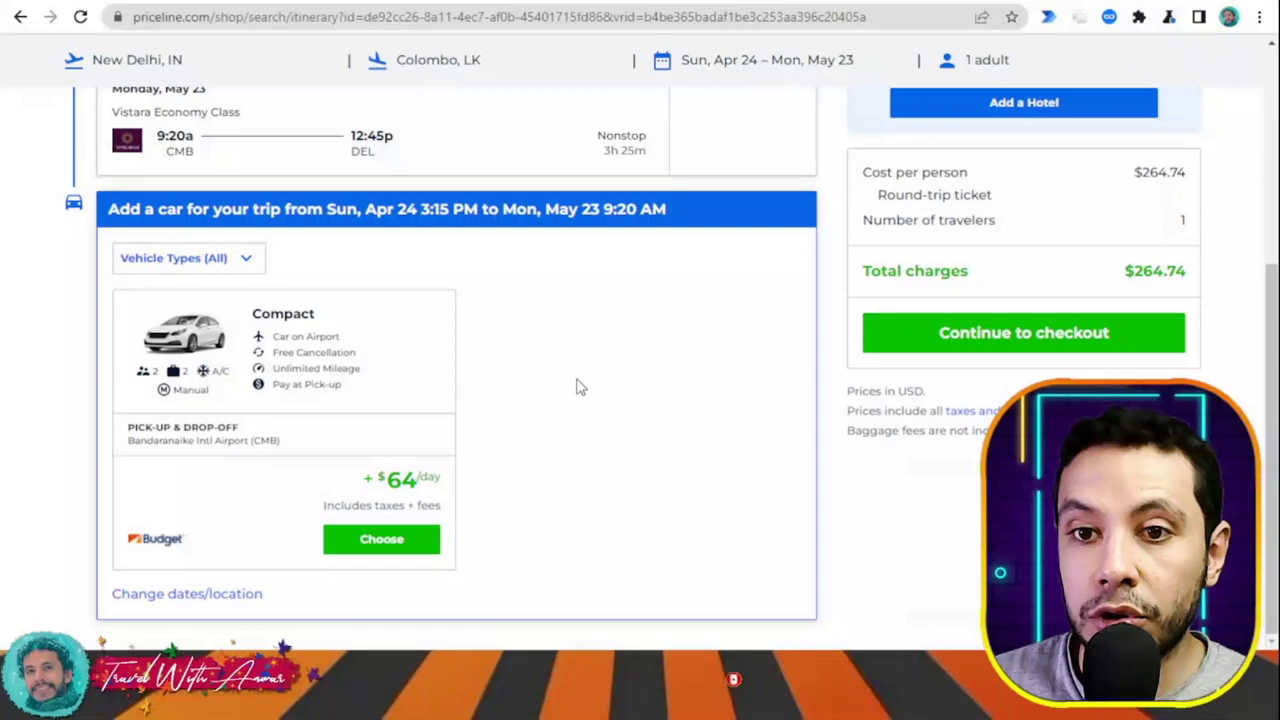
pyautogui.scroll(4, 577, 386)
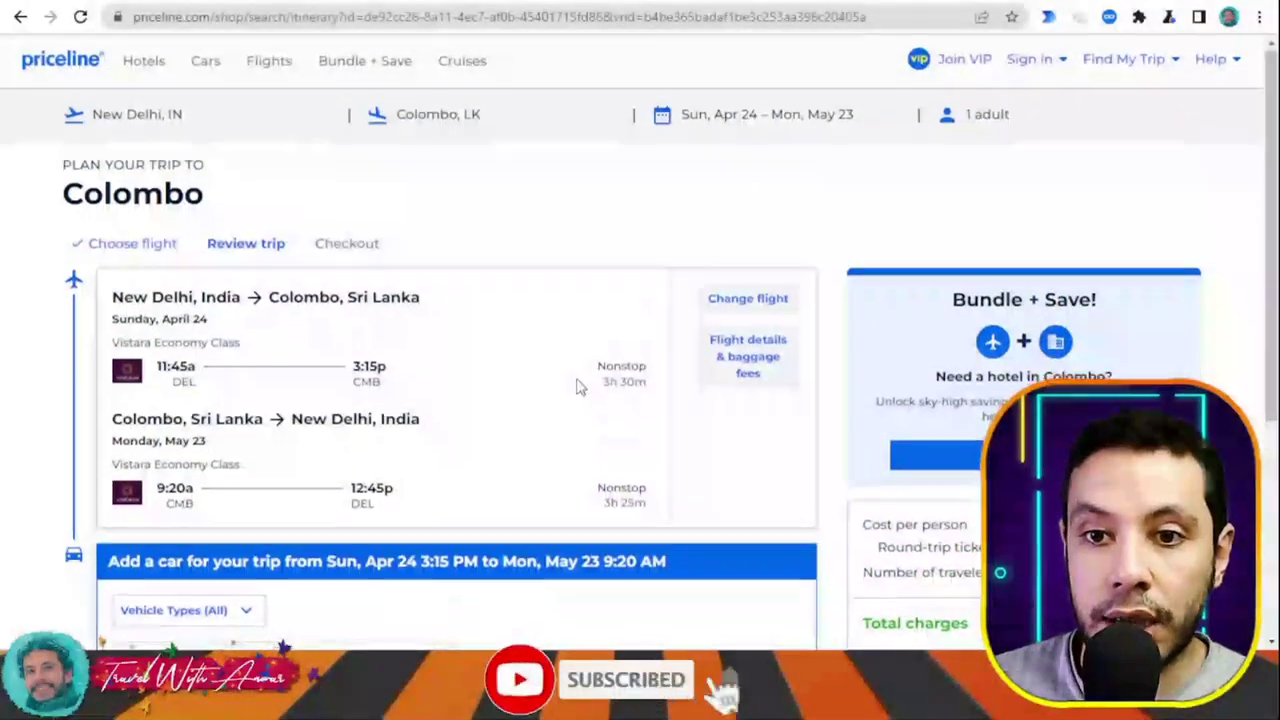
pyautogui.scroll(-4, 577, 383)
pyautogui.scroll(4, 1177, 240)
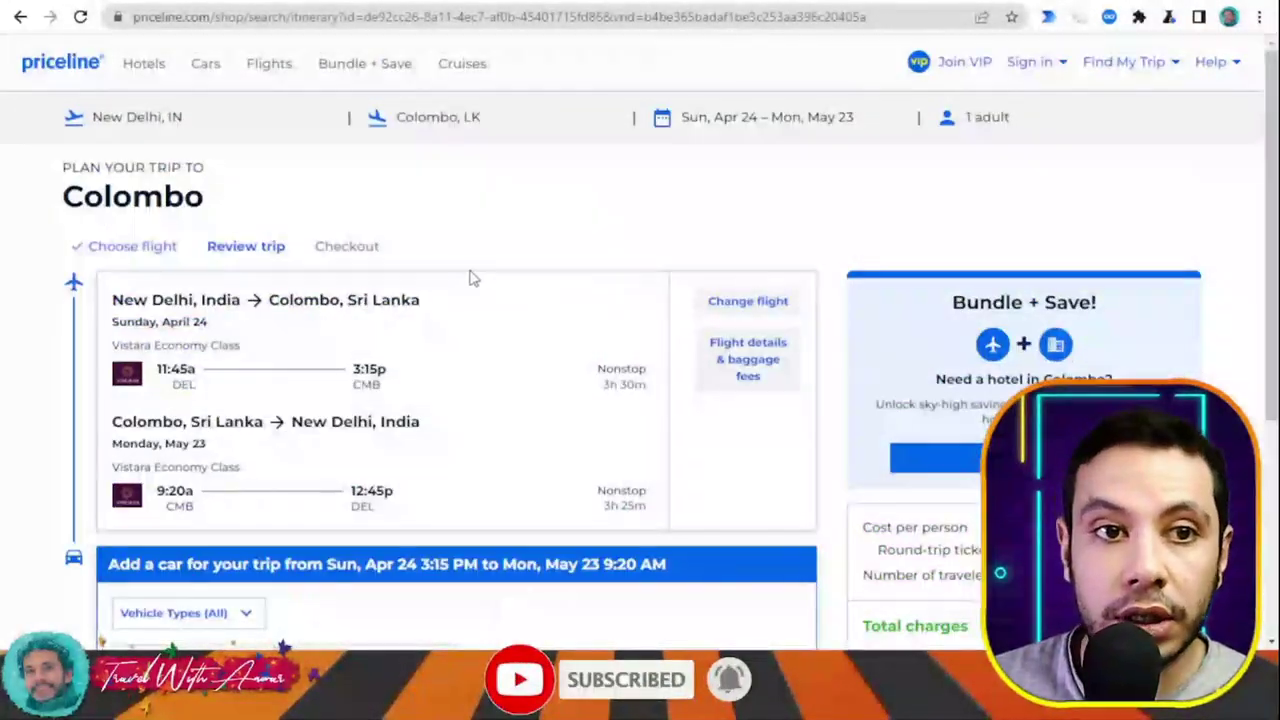
pyautogui.scroll(-3, 471, 277)
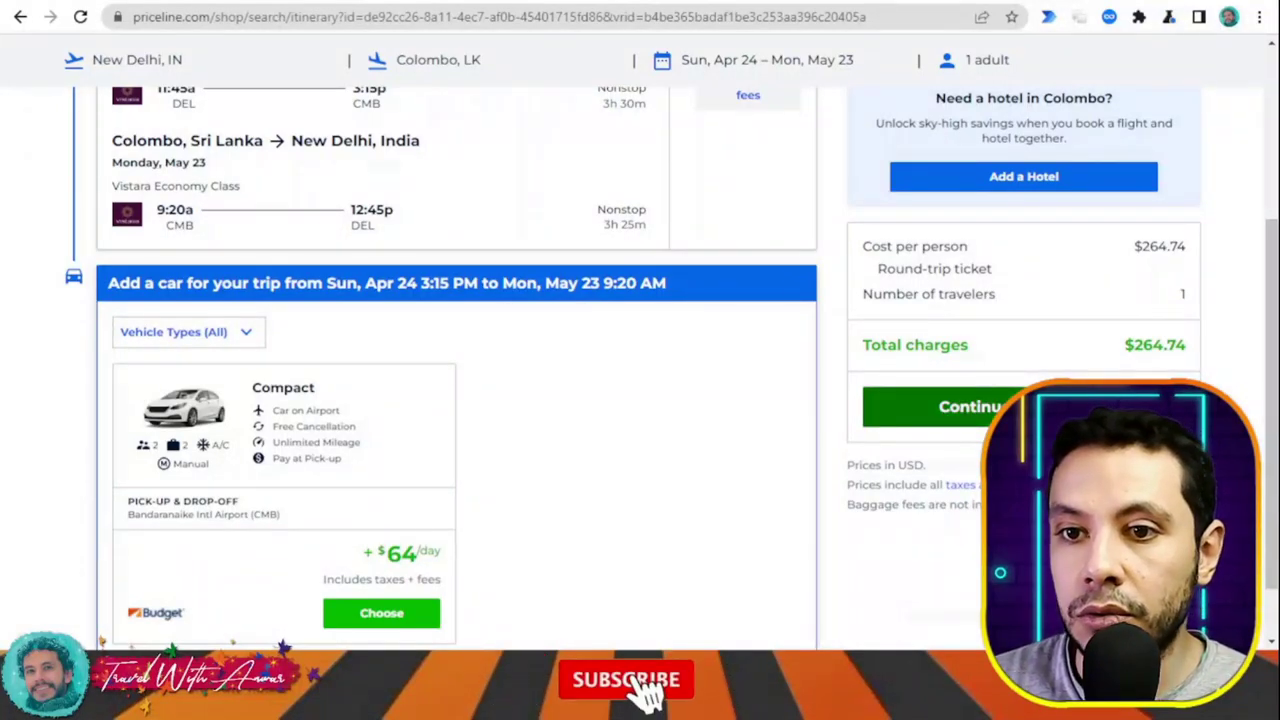
# - Go to the traveler details form and autofill Flight Passenger 1's first and last name
pyautogui.click(940, 406)
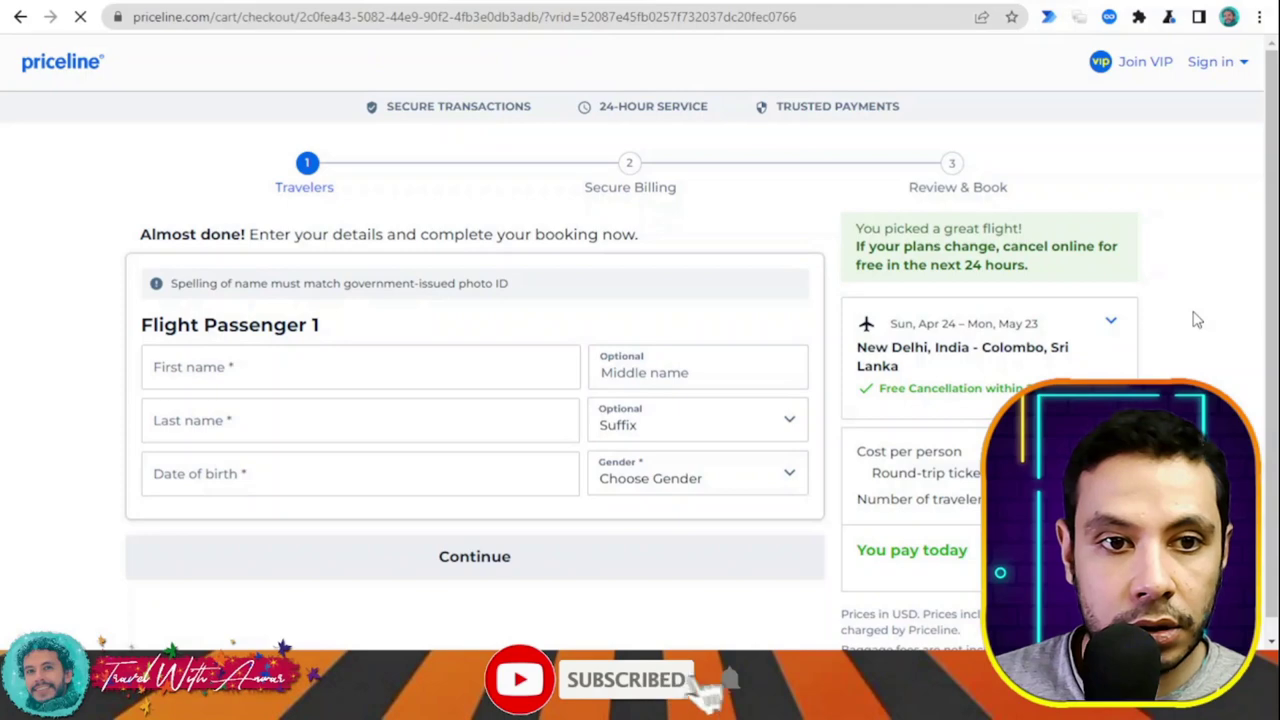
pyautogui.scroll(-1, 1197, 320)
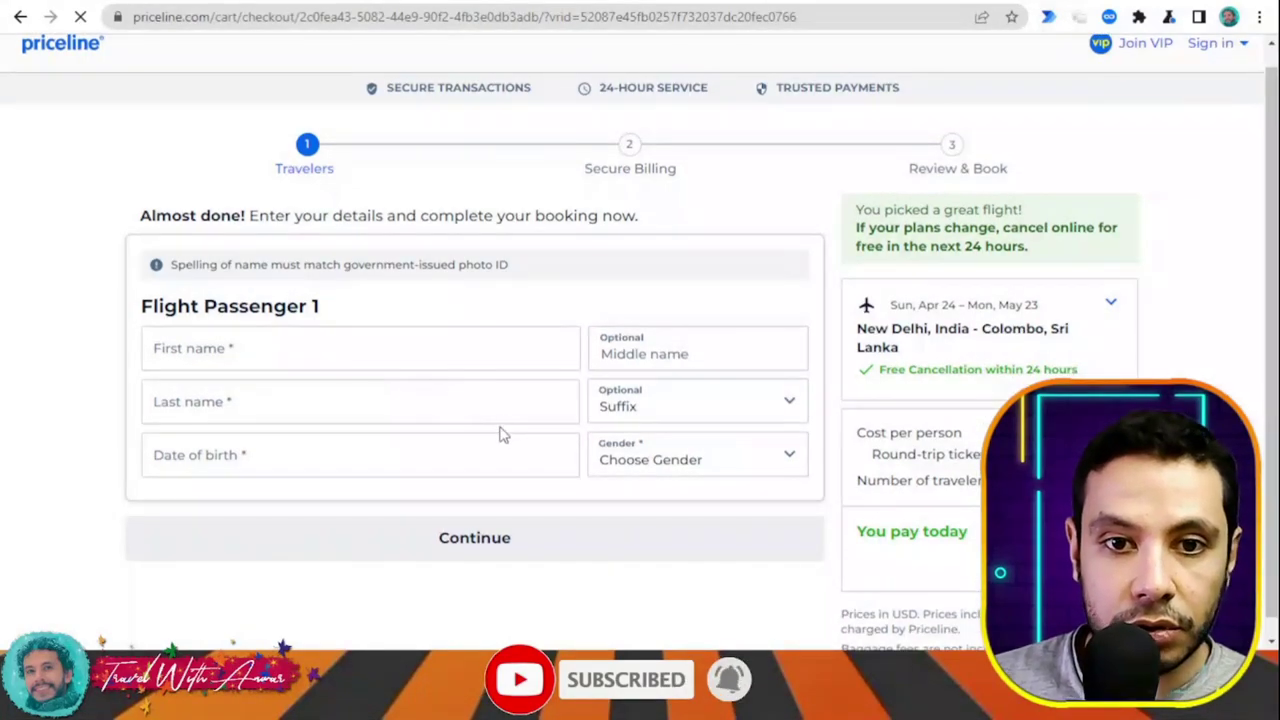
pyautogui.scroll(-1, 334, 389)
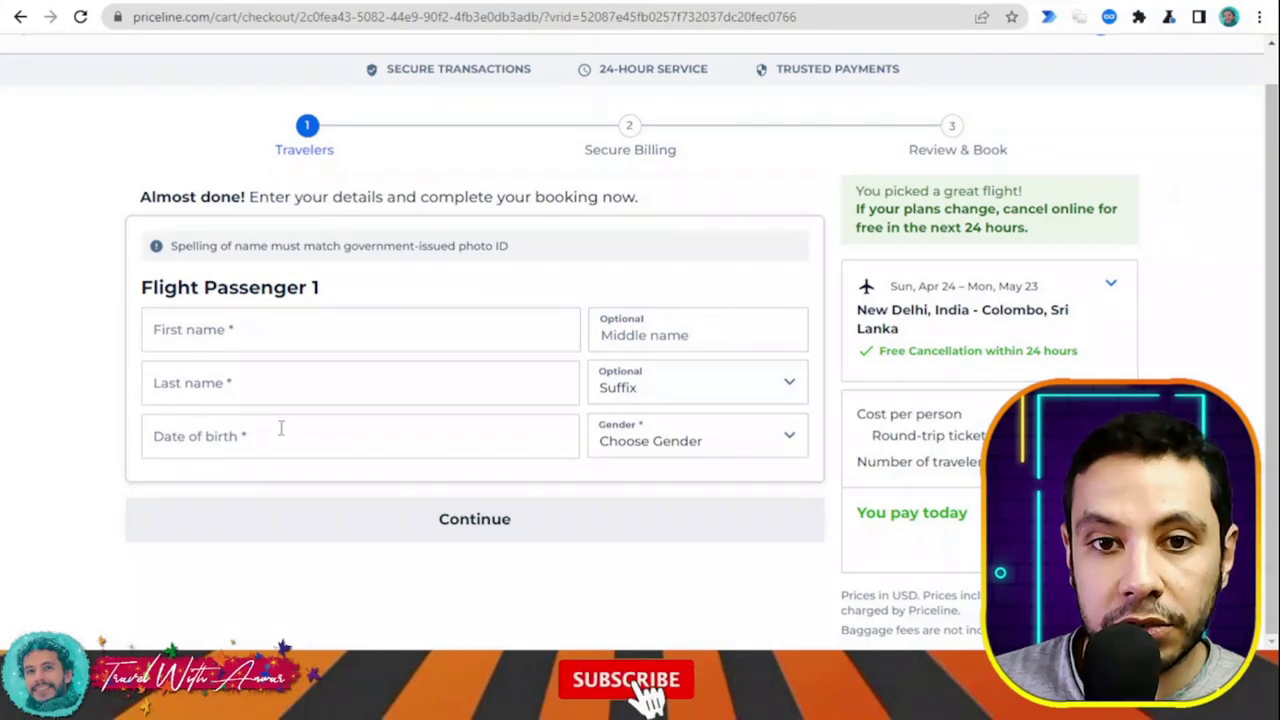
pyautogui.click(709, 334)
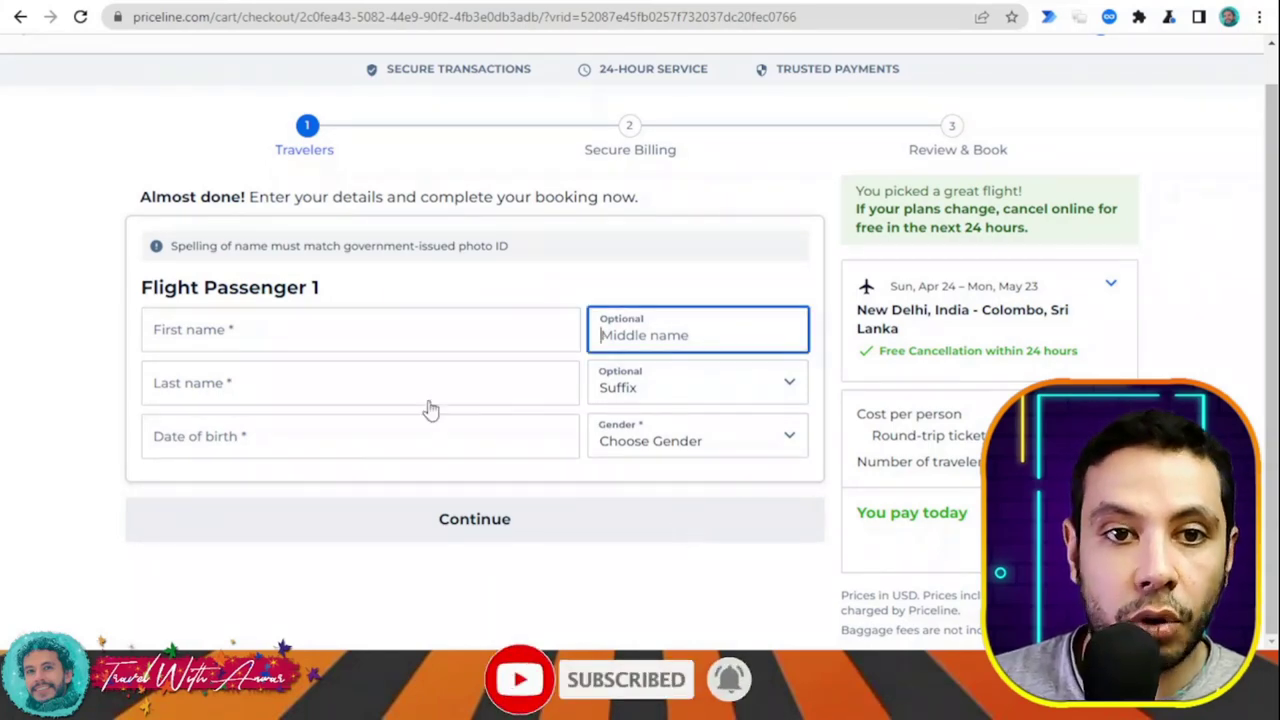
pyautogui.click(330, 330)
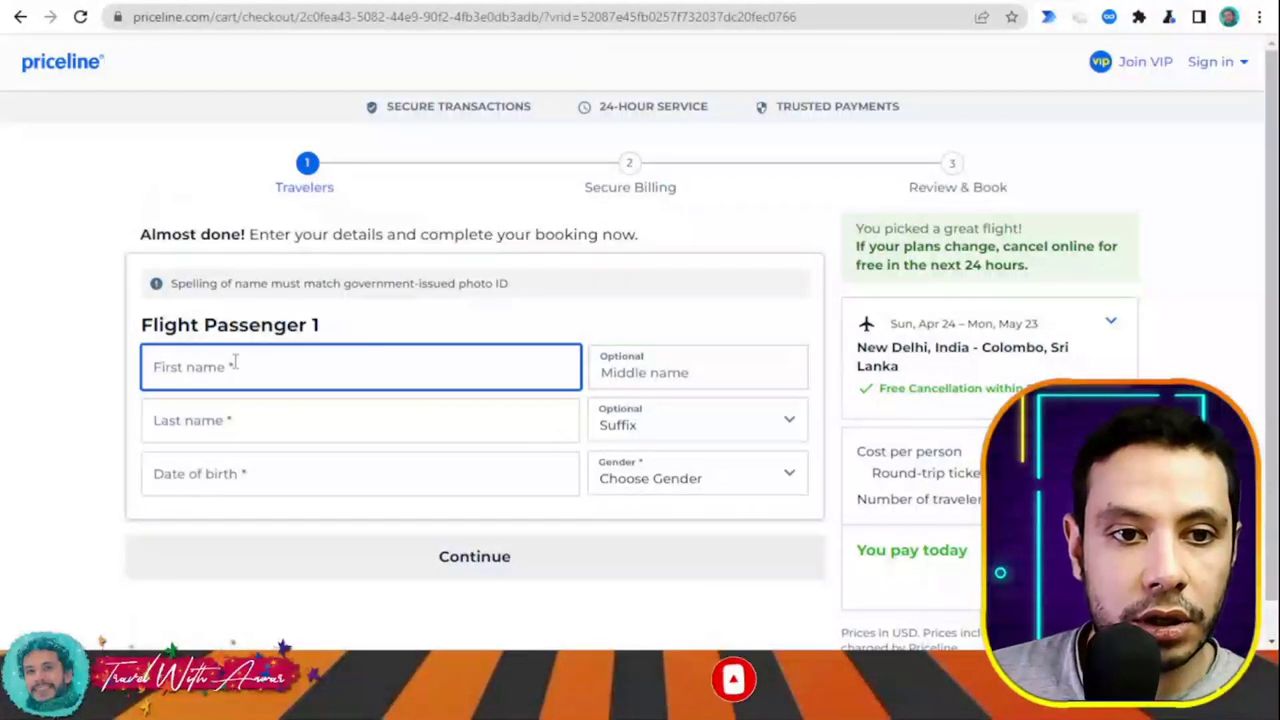
pyautogui.click(249, 420)
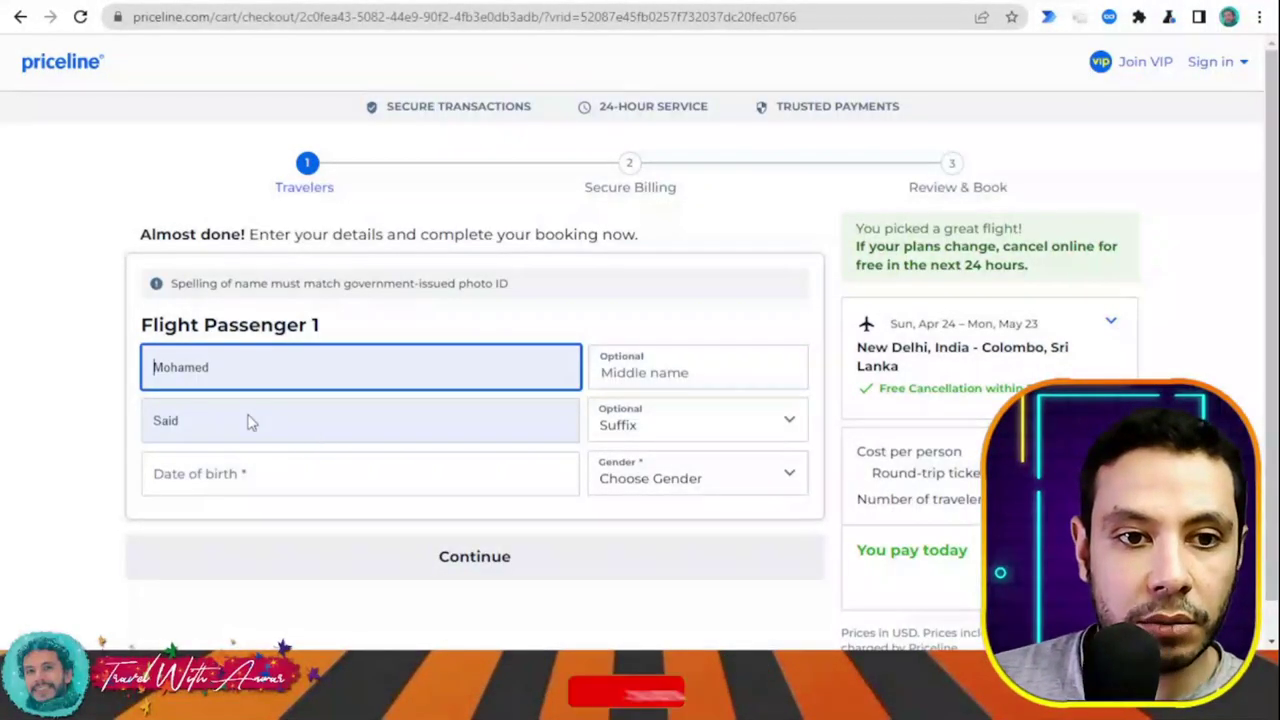
# - Enter date of birth 02/01/1991, set gender to Male, and submit the traveler details
pyautogui.click(267, 482)
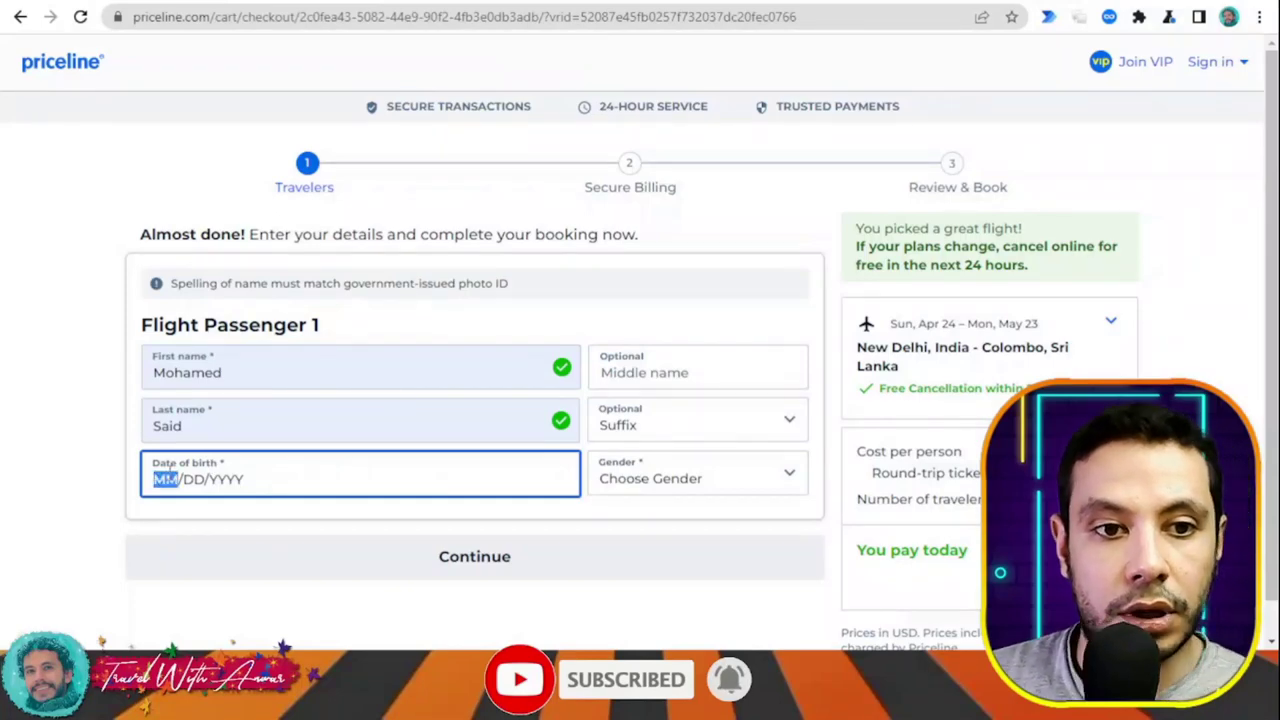
pyautogui.write('0')
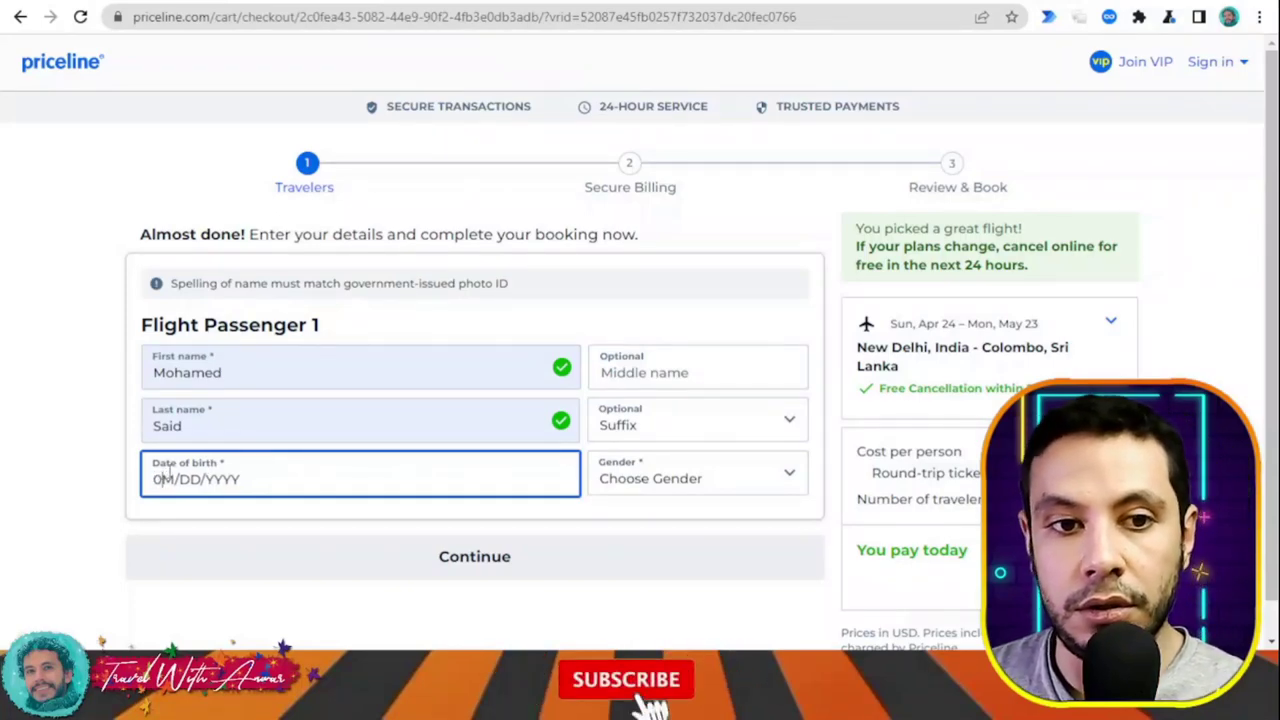
pyautogui.write('0')
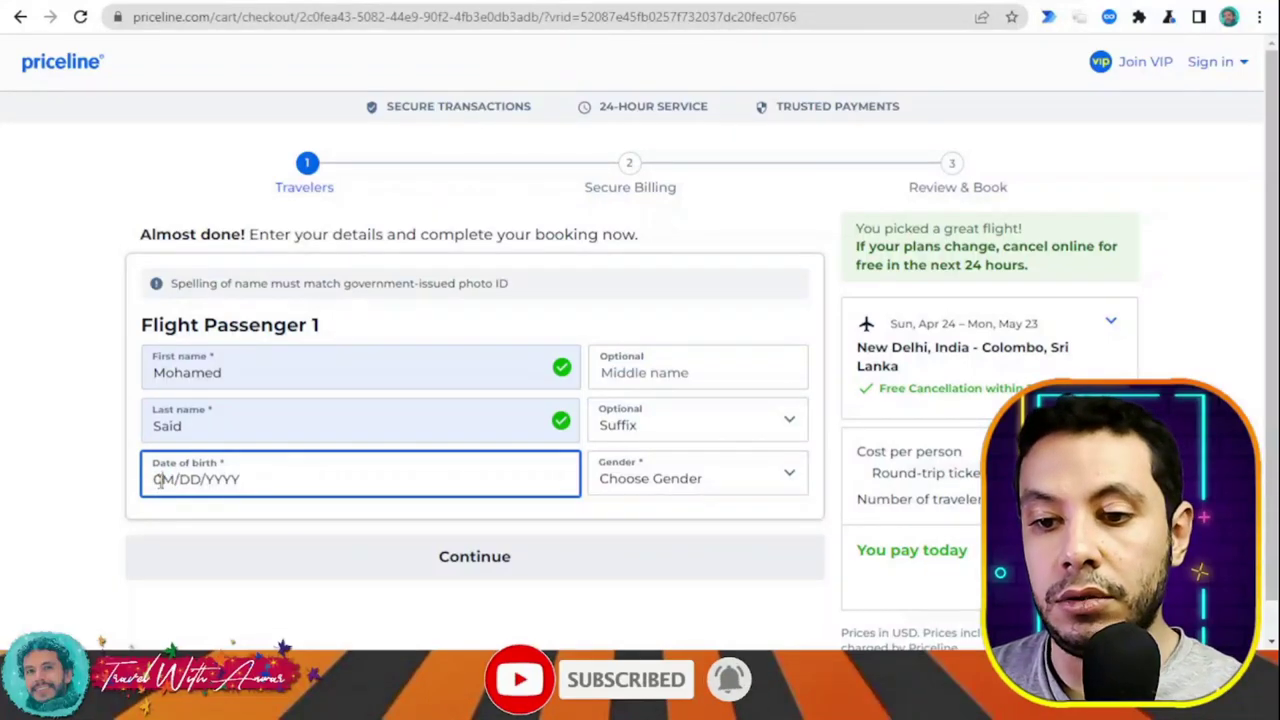
pyautogui.write('01/')
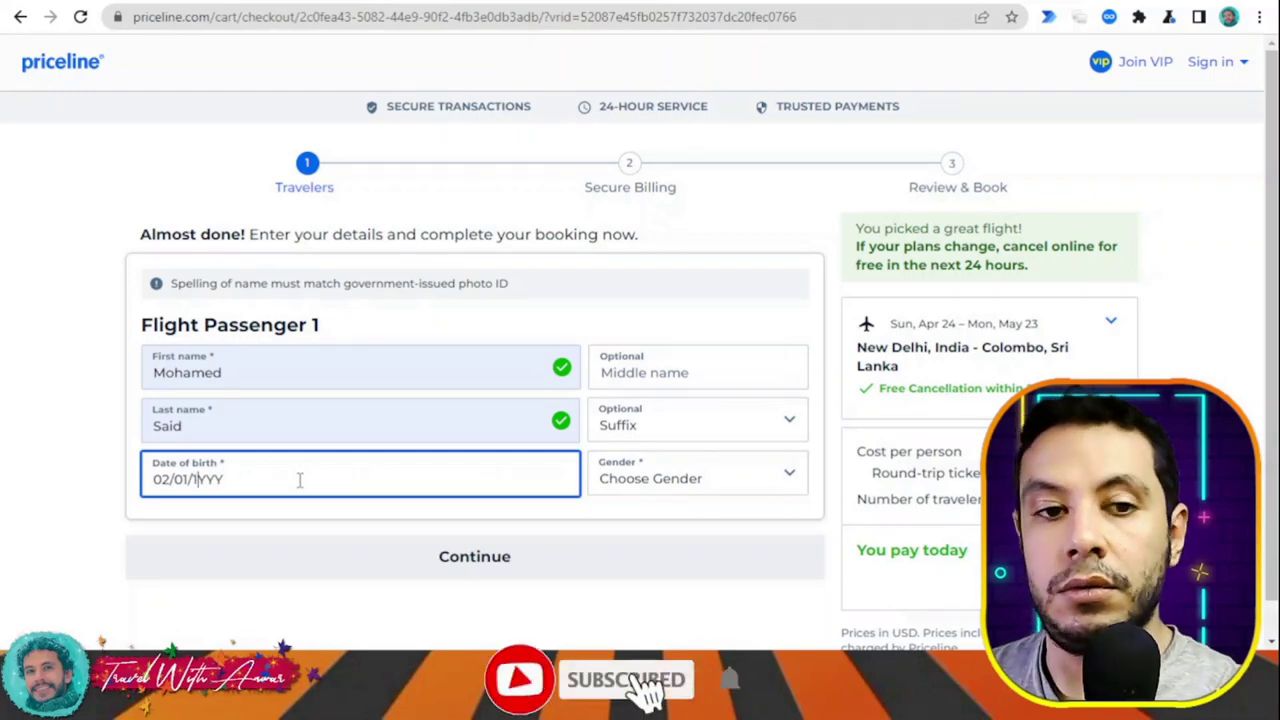
pyautogui.write('1991')
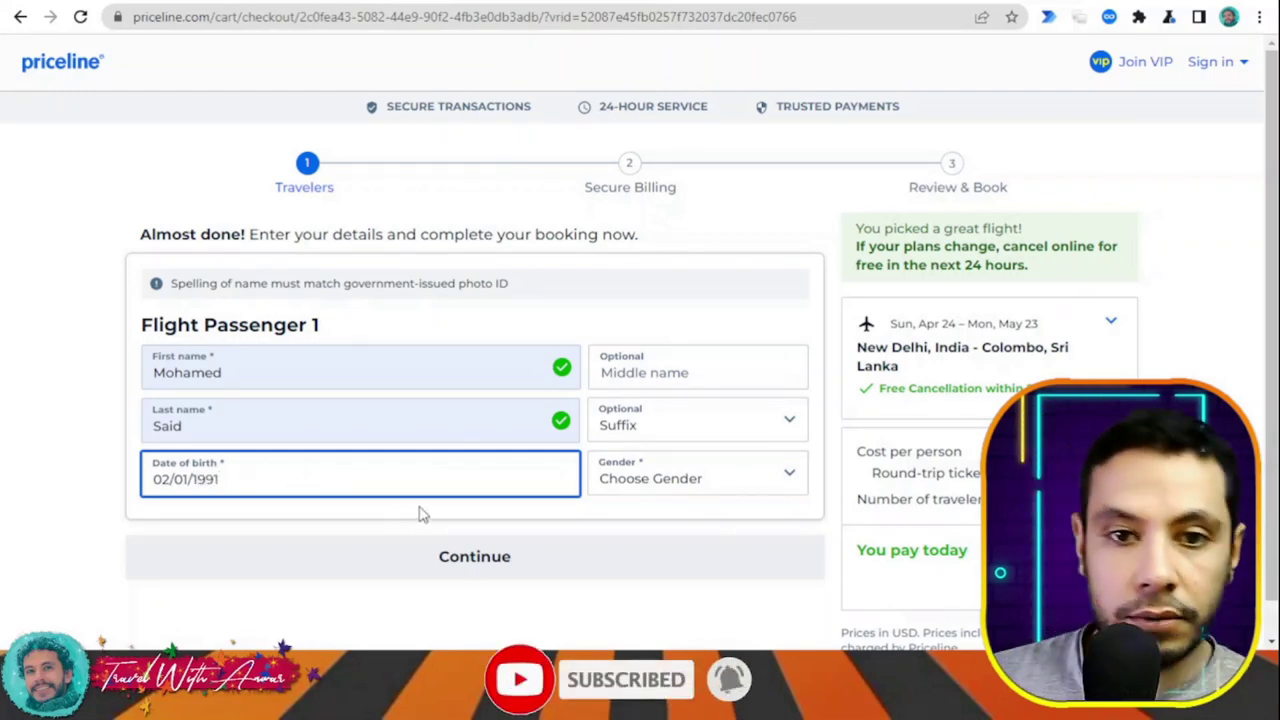
pyautogui.scroll(-1, 674, 471)
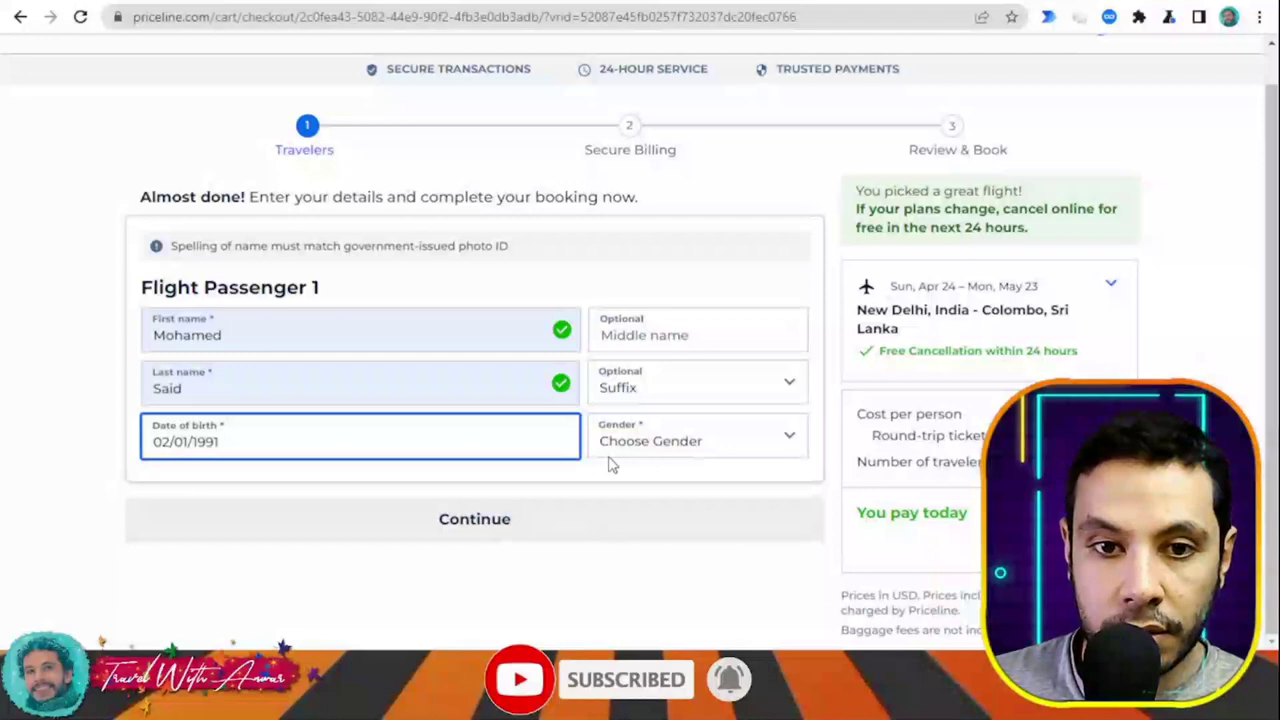
pyautogui.click(500, 531)
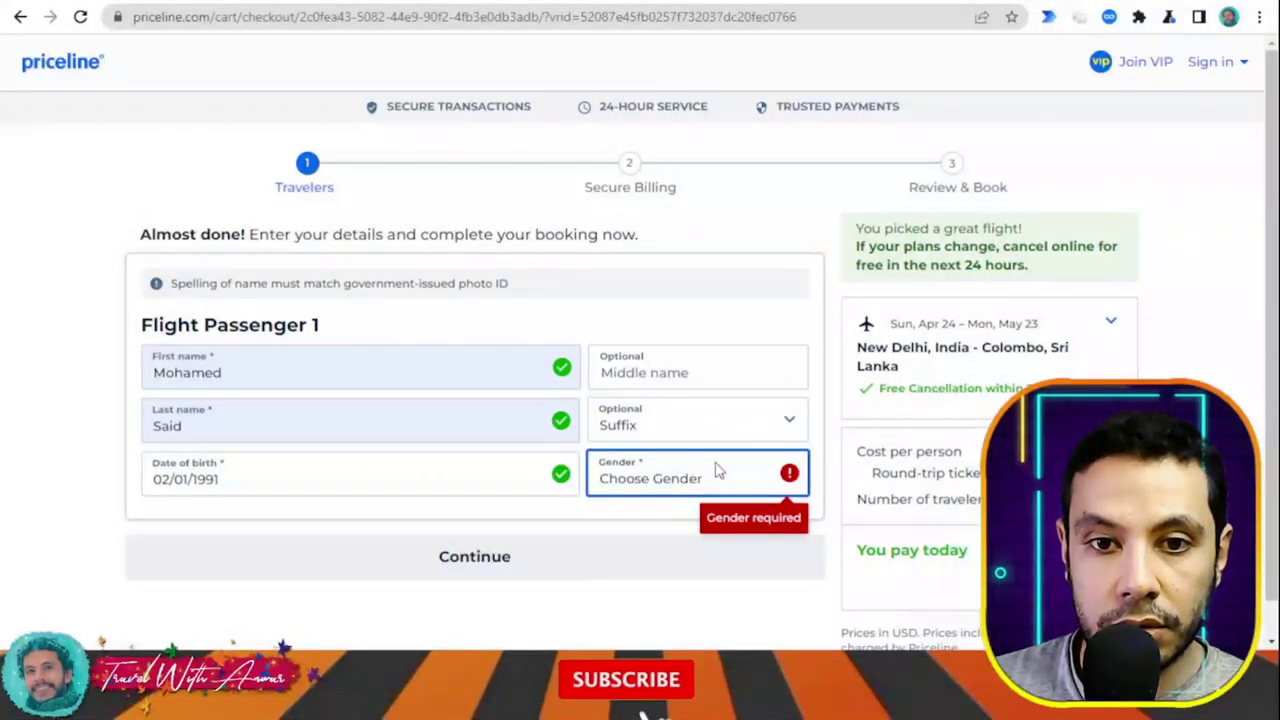
pyautogui.press('m')
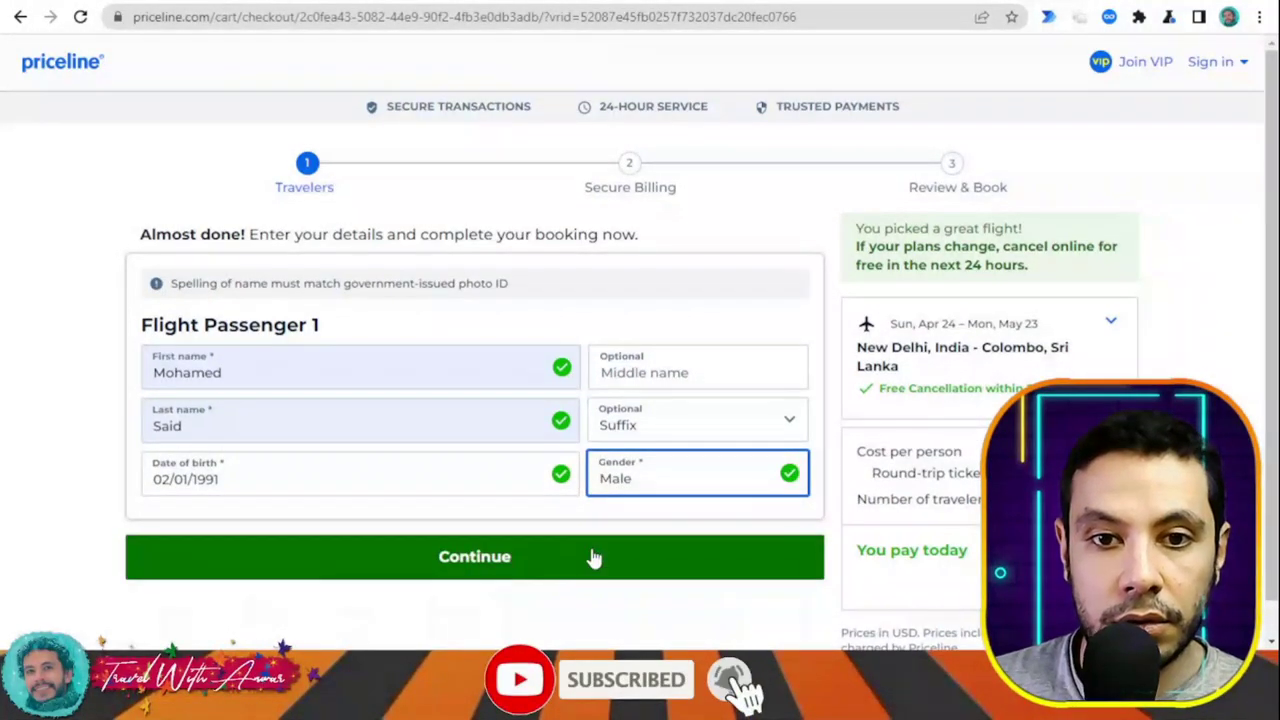
pyautogui.click(594, 557)
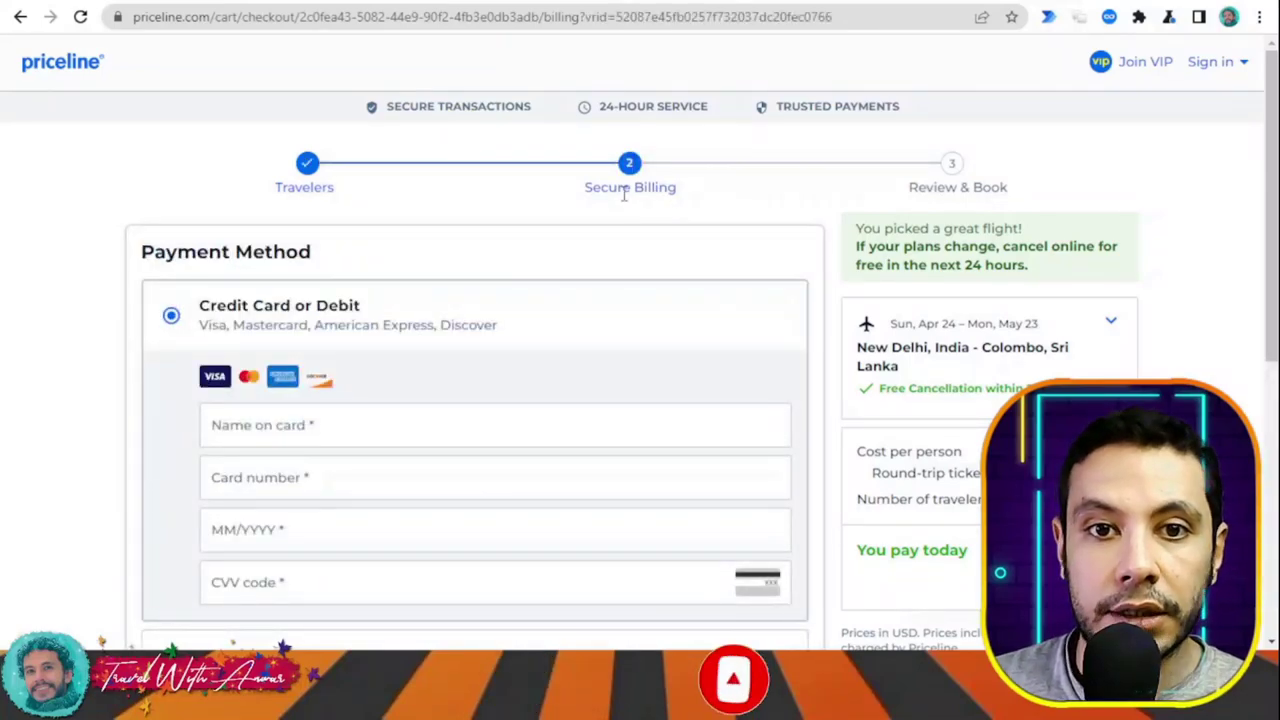
# - Scroll through the Secure Billing page's Payment Method and billing address fields
pyautogui.scroll(-2, 632, 207)
pyautogui.scroll(-1, 546, 189)
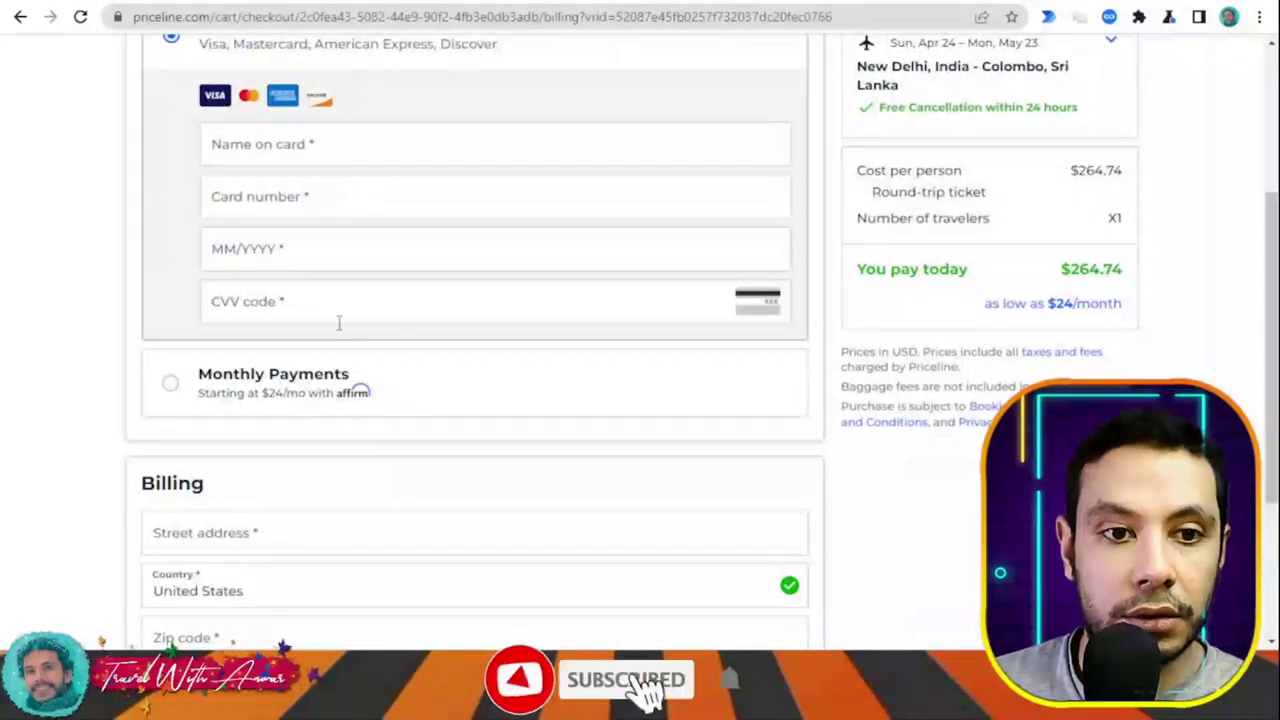
pyautogui.scroll(-2, 609, 254)
pyautogui.scroll(4, 666, 300)
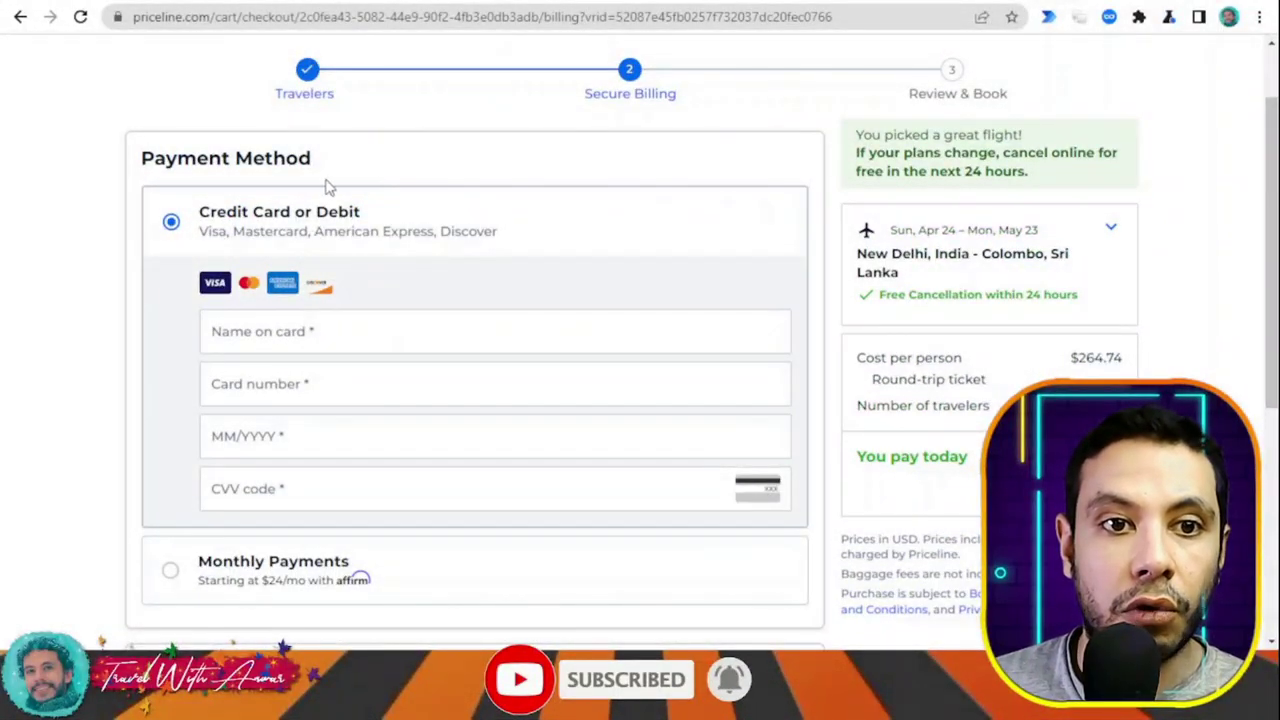
pyautogui.scroll(-5, 371, 286)
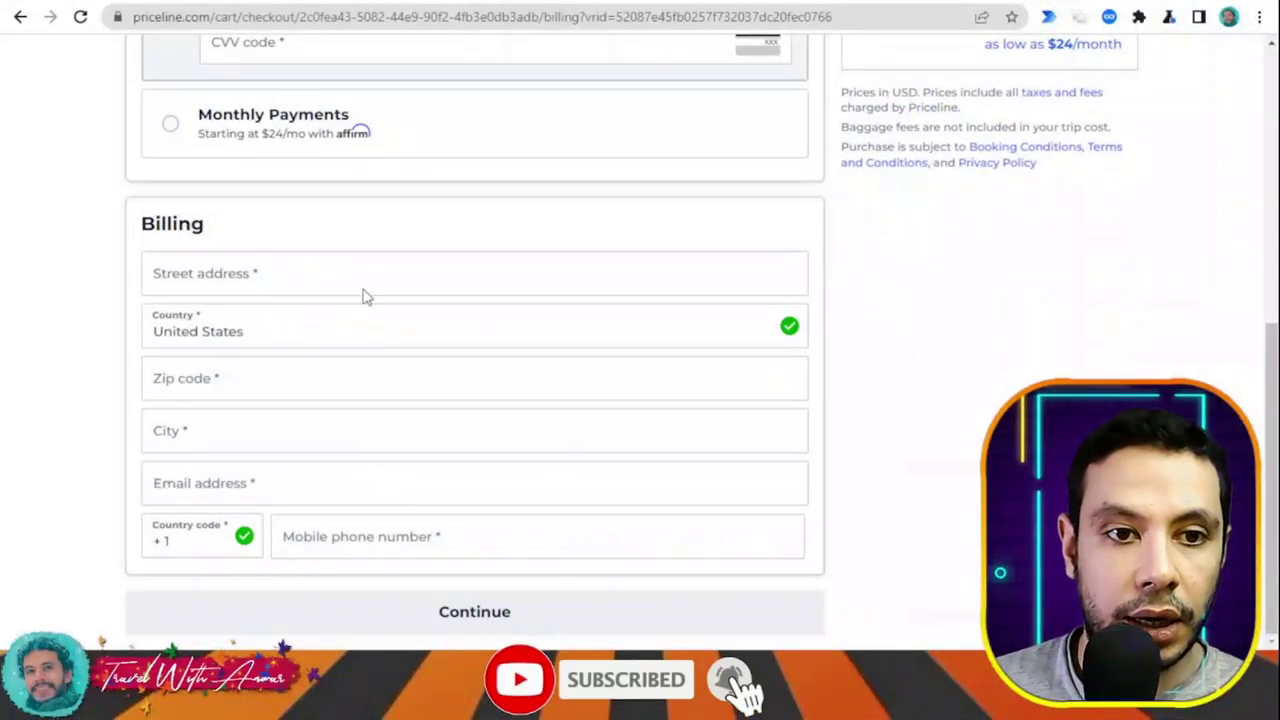
pyautogui.scroll(5, 578, 443)
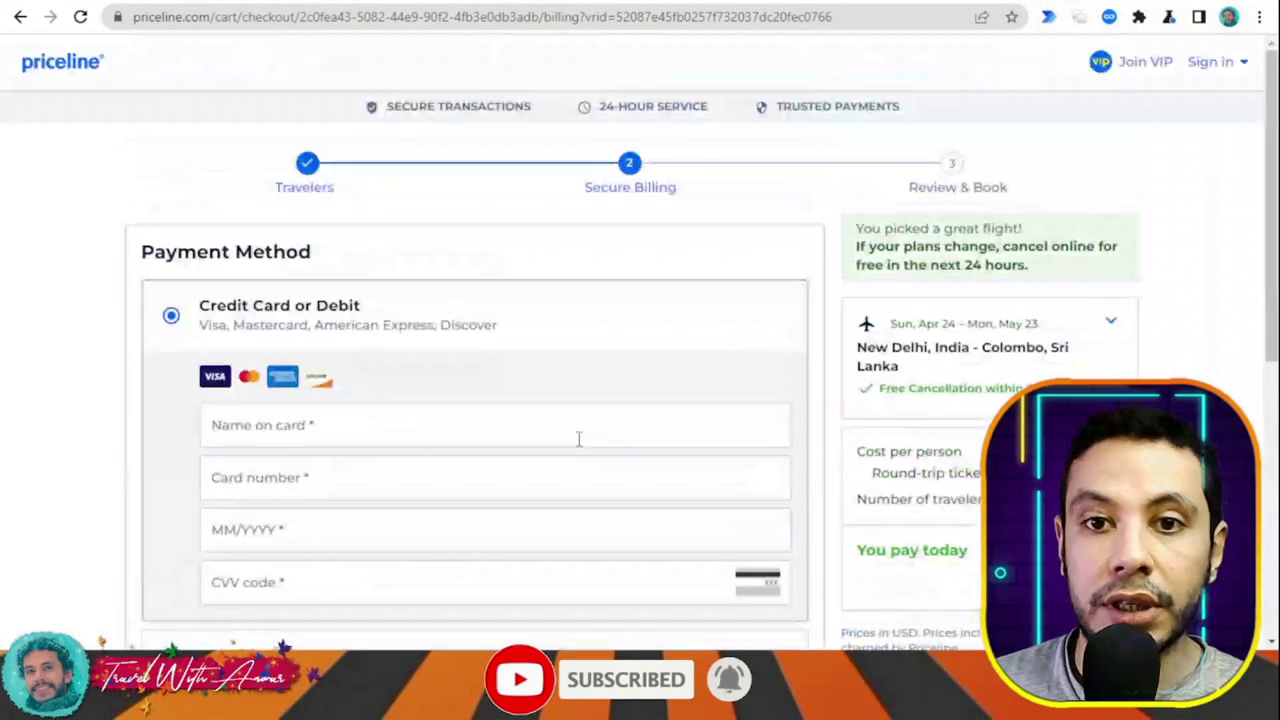
pyautogui.scroll(-5, 423, 506)
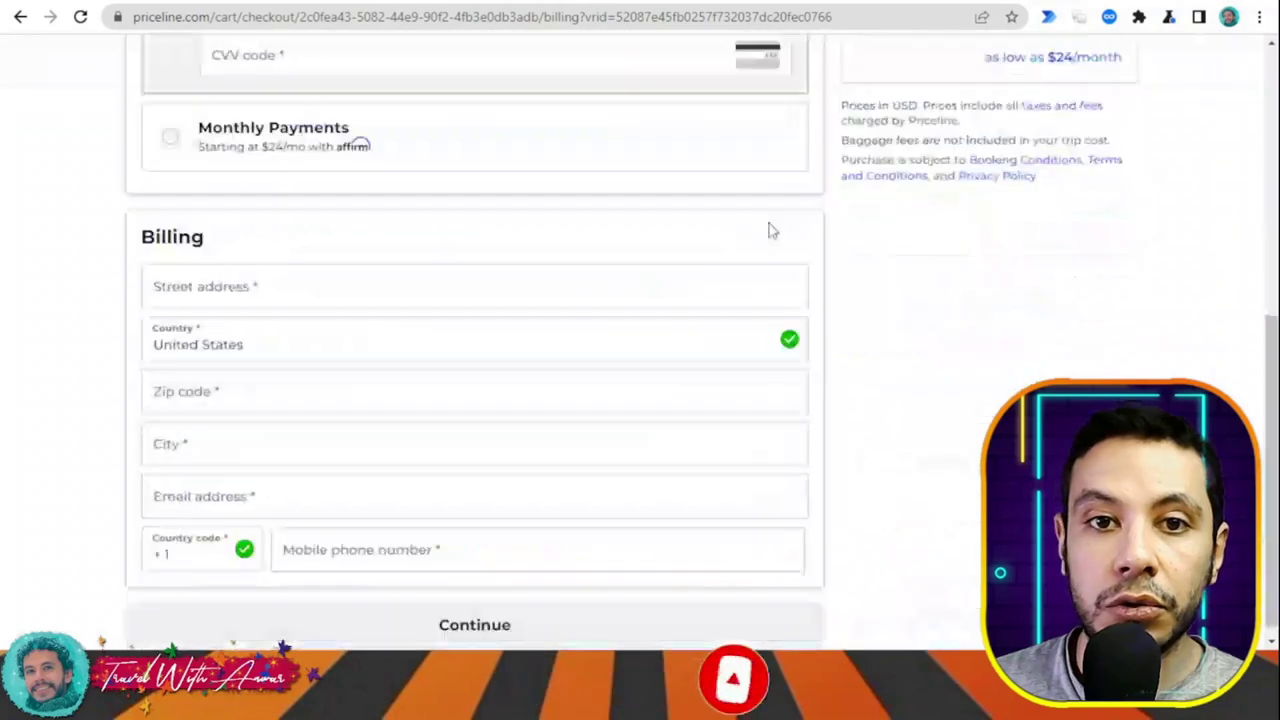
pyautogui.scroll(5, 591, 366)
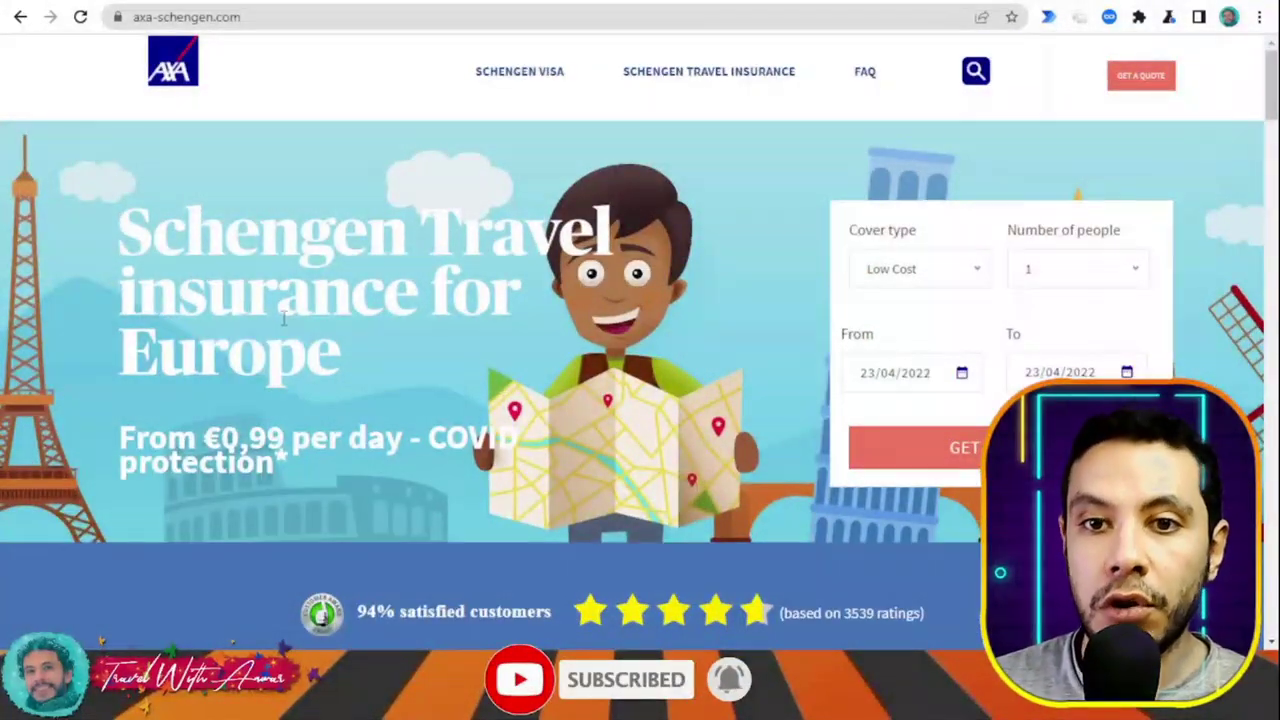
# - Keep Low Cost as the cover type on the AXA Schengen quote form
pyautogui.click(905, 275)
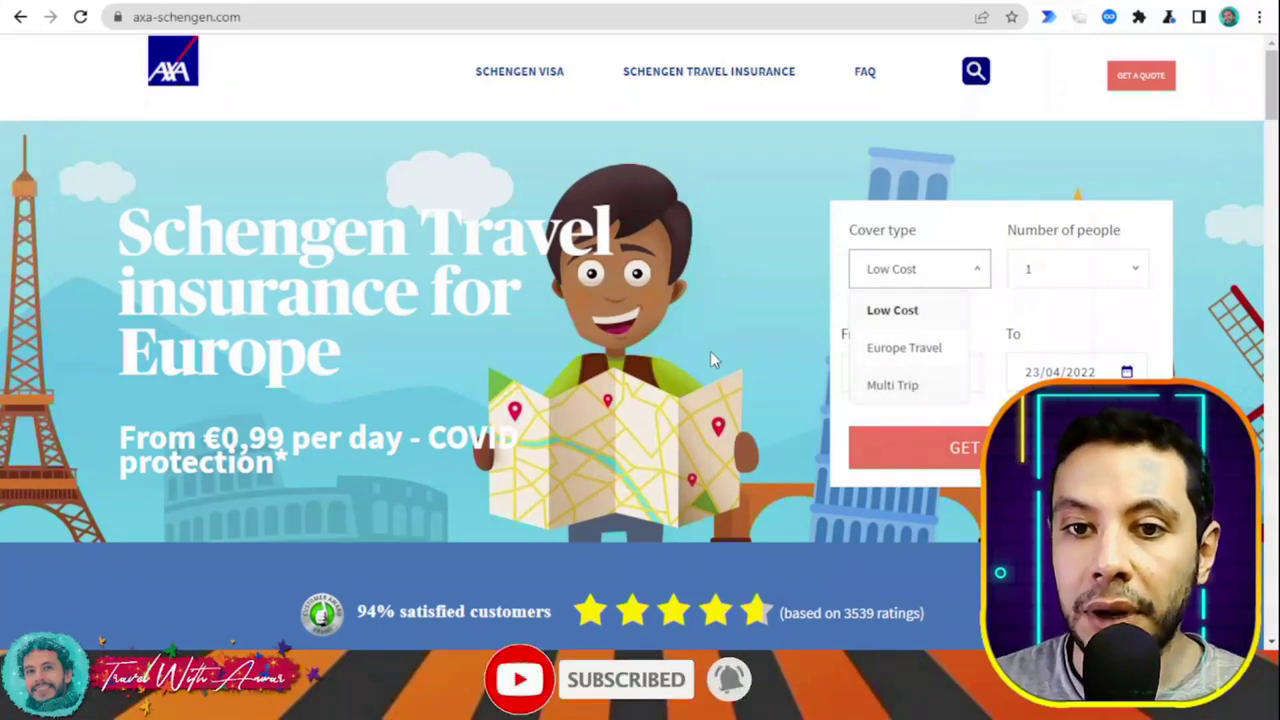
pyautogui.click(664, 315)
pyautogui.scroll(-6, 664, 315)
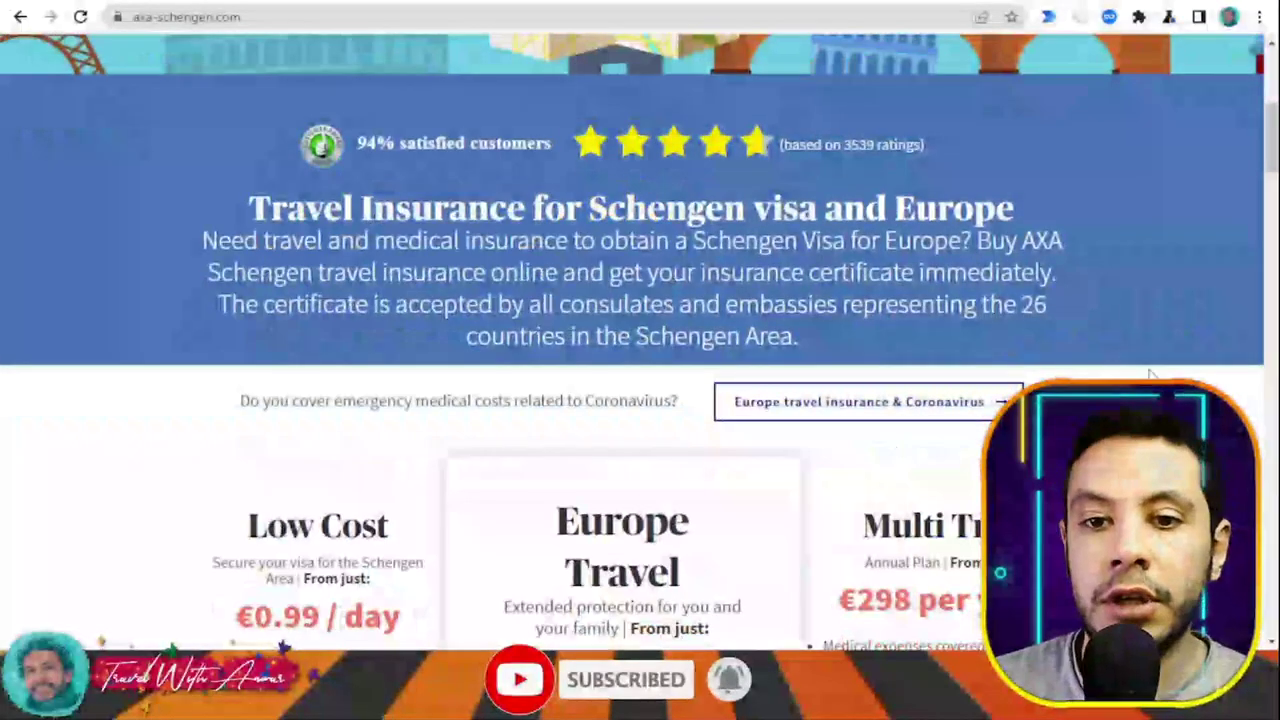
pyautogui.scroll(-4, 1150, 370)
pyautogui.scroll(-2, 1149, 366)
pyautogui.scroll(2, 1149, 366)
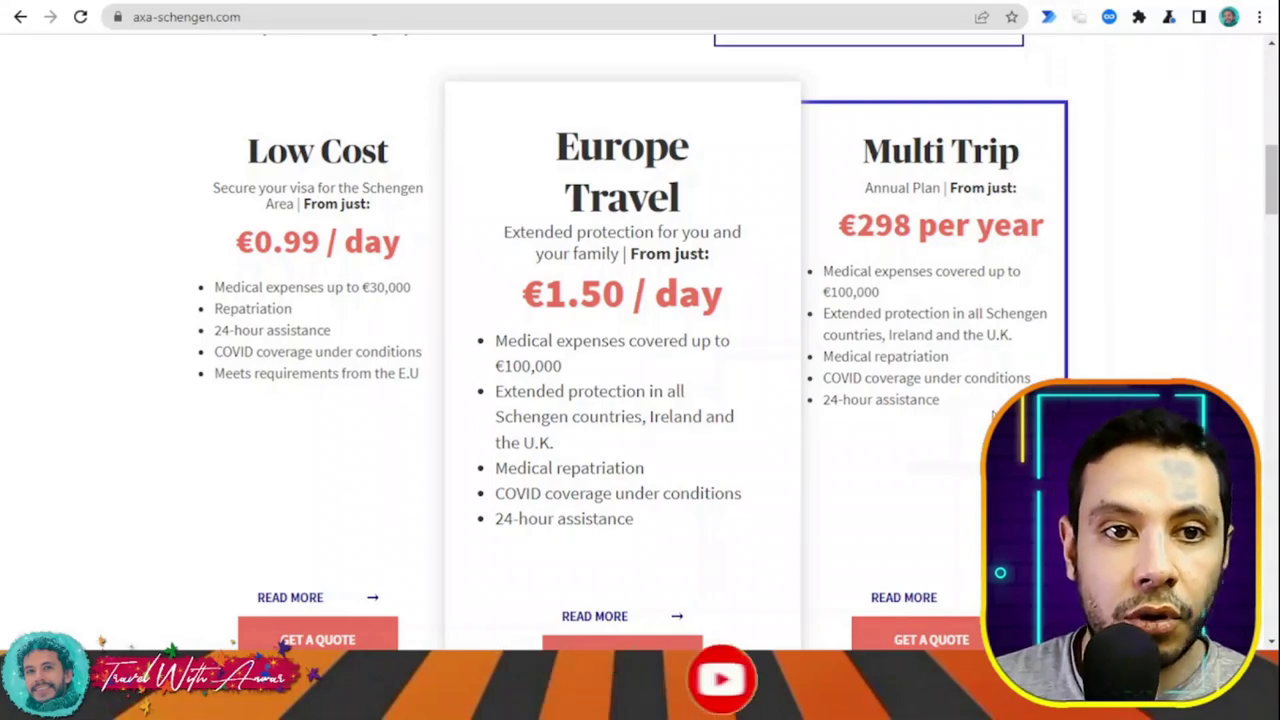
pyautogui.scroll(10, 942, 270)
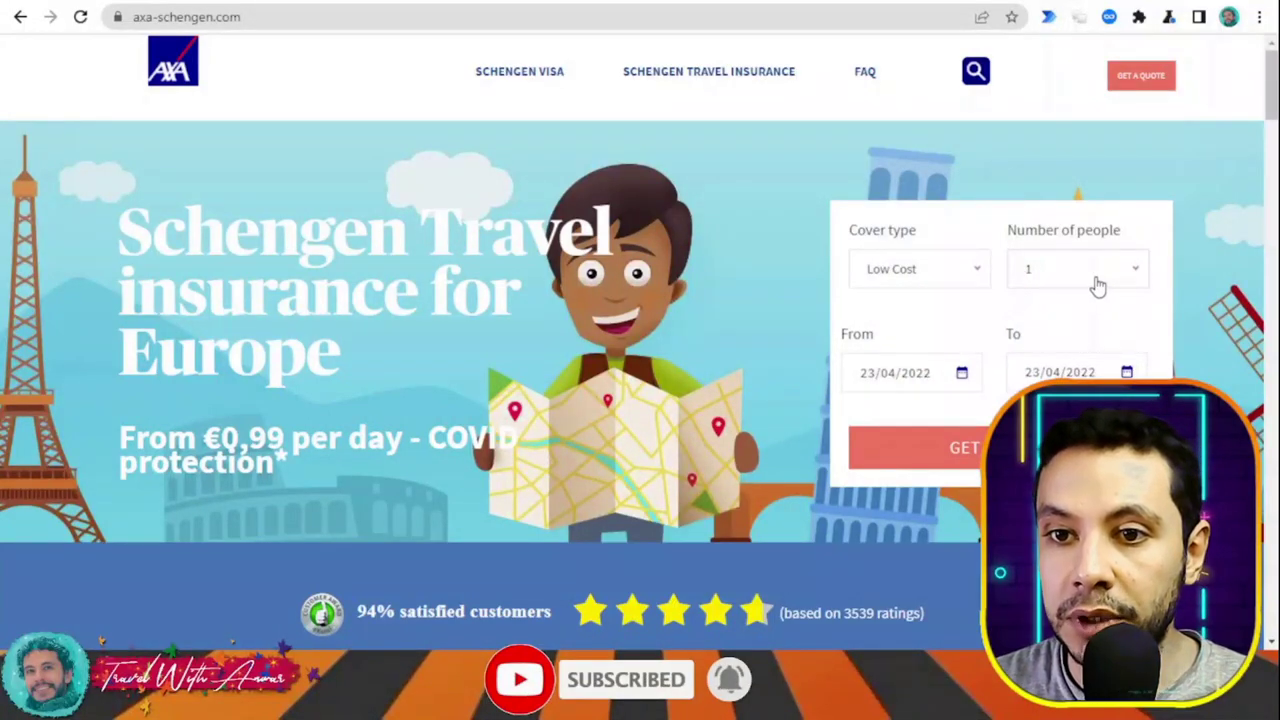
# - Set the travel dates from 1 May 2022 to 31 May 2022
pyautogui.click(918, 380)
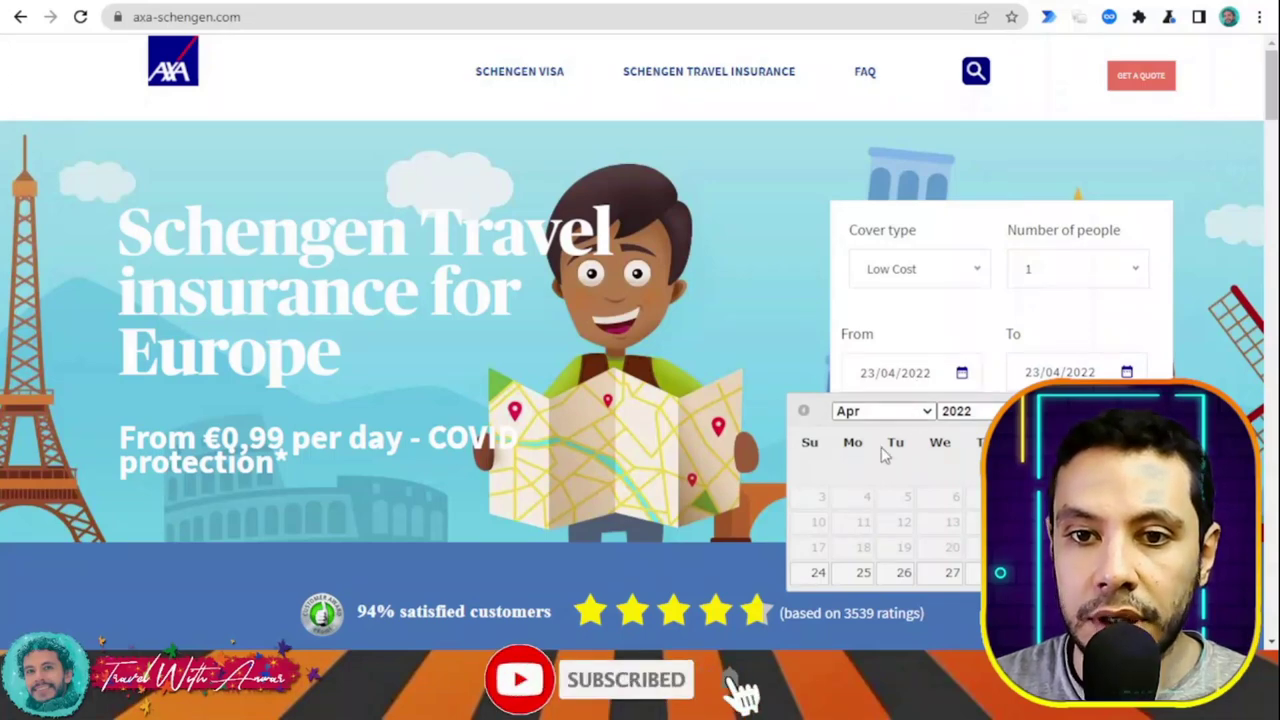
pyautogui.click(918, 411)
pyautogui.click(944, 432)
pyautogui.click(821, 471)
pyautogui.click(1084, 368)
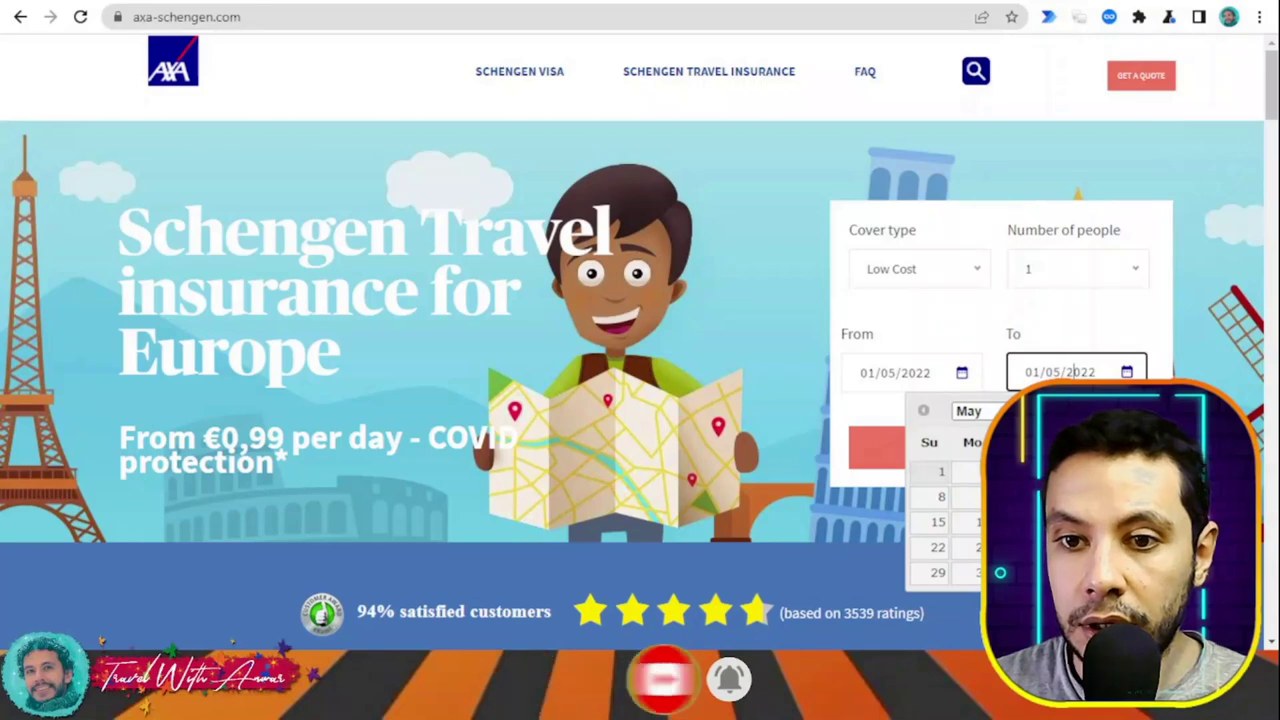
pyautogui.click(1006, 572)
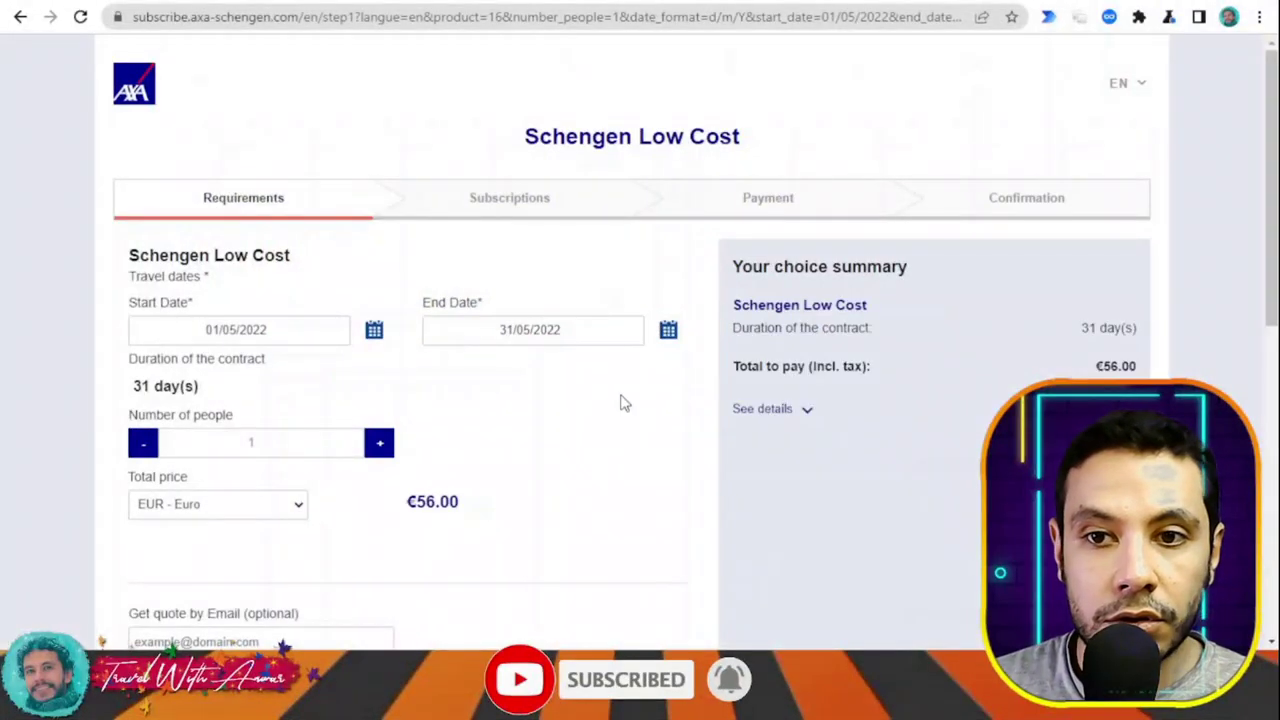
pyautogui.scroll(-1, 620, 403)
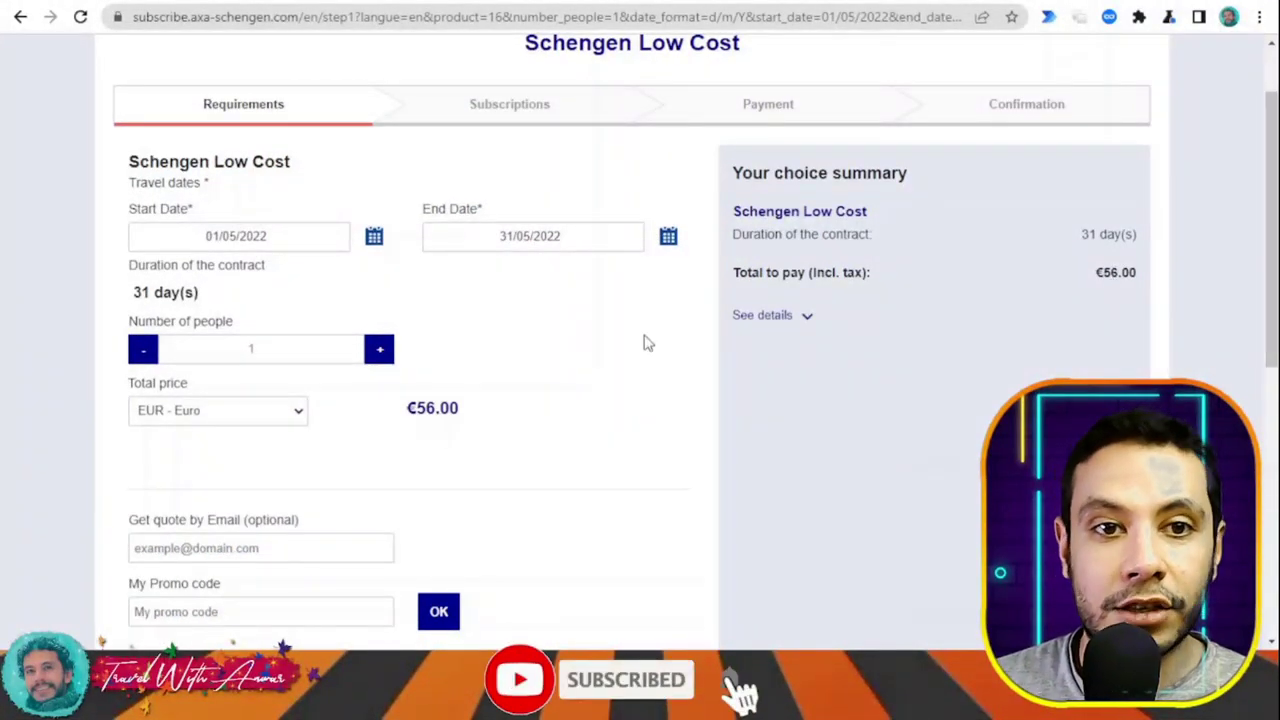
pyautogui.scroll(1, 757, 357)
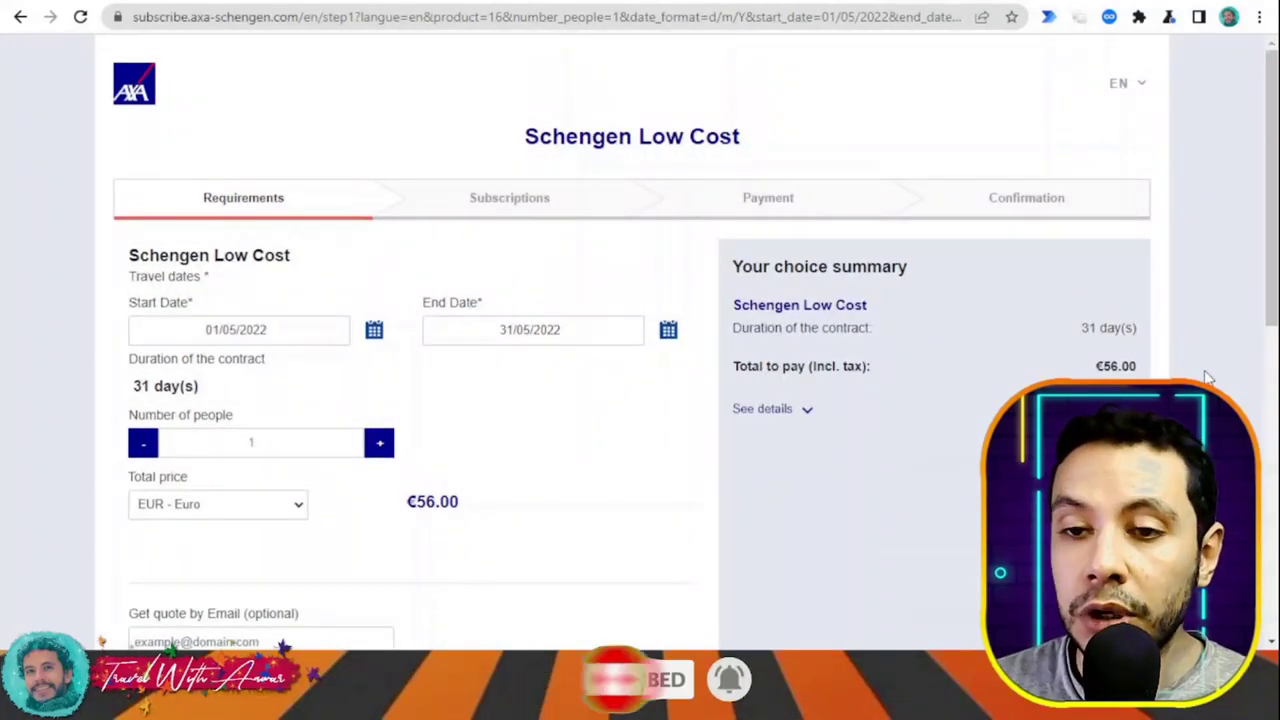
pyautogui.moveTo(1120, 366); pyautogui.dragTo(1106, 366)
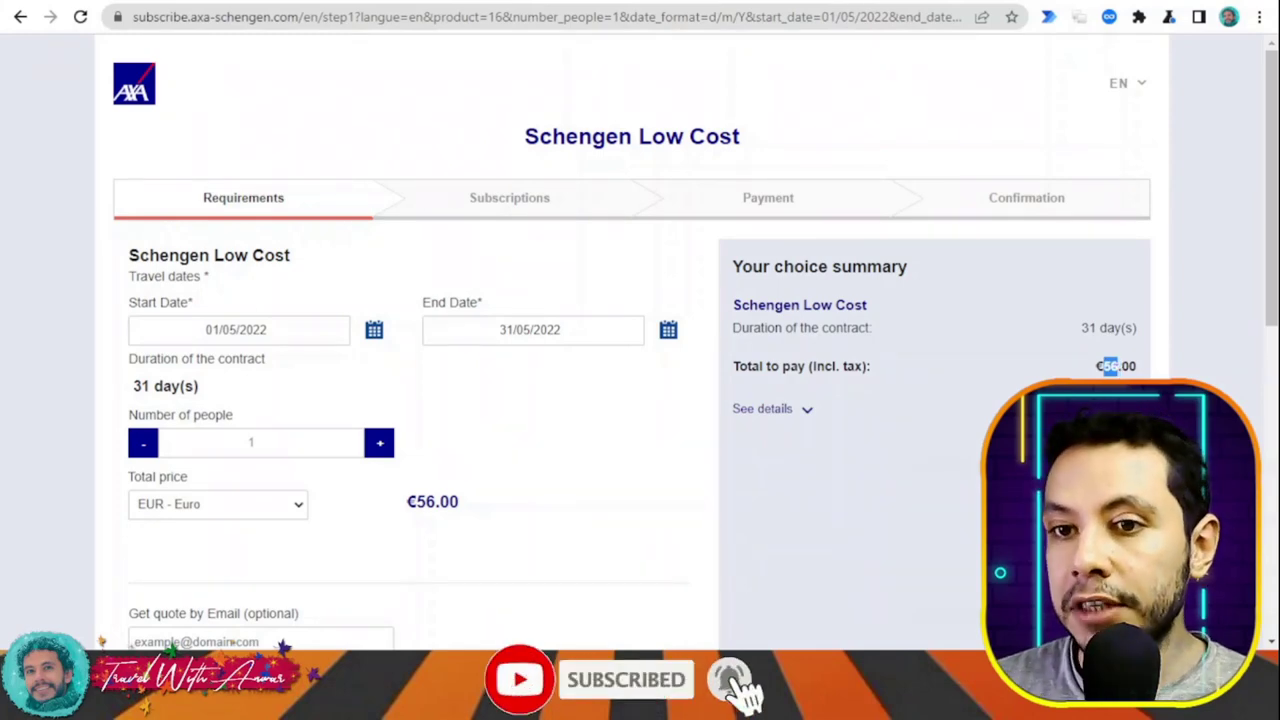
pyautogui.scroll(-4, 1048, 370)
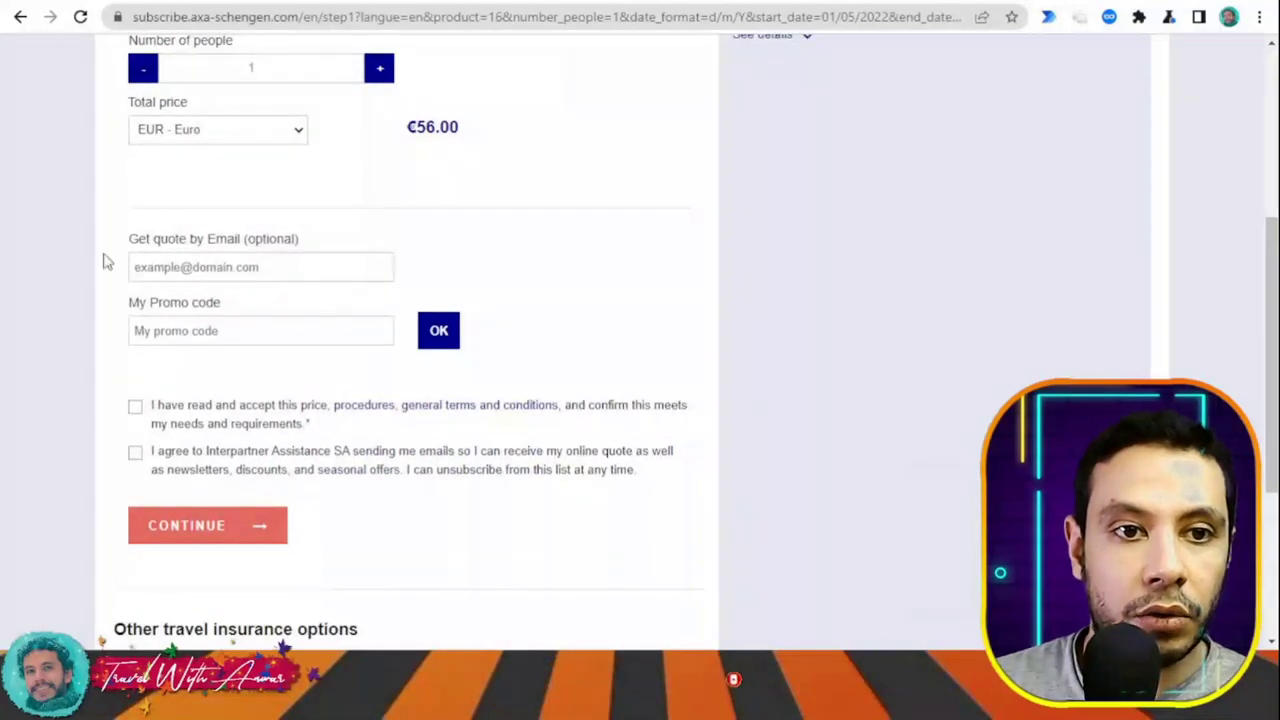
pyautogui.scroll(1, 270, 277)
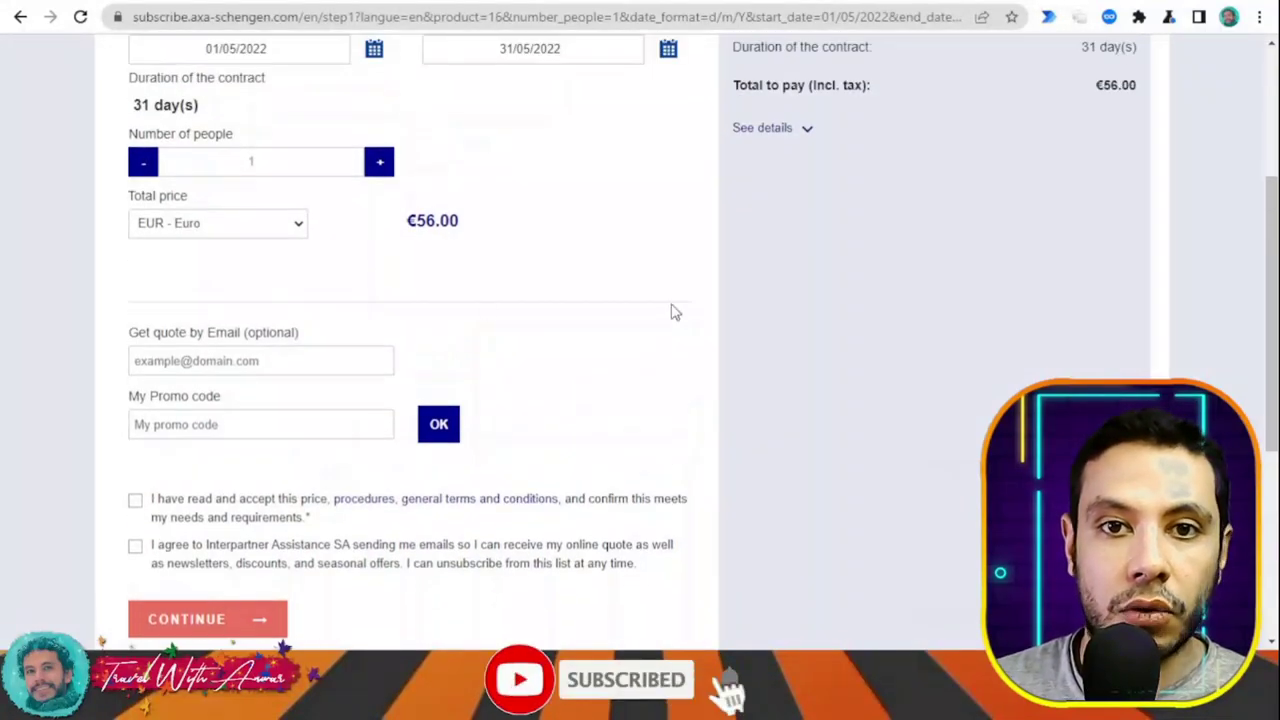
pyautogui.scroll(2, 674, 309)
pyautogui.scroll(-4, 78, 358)
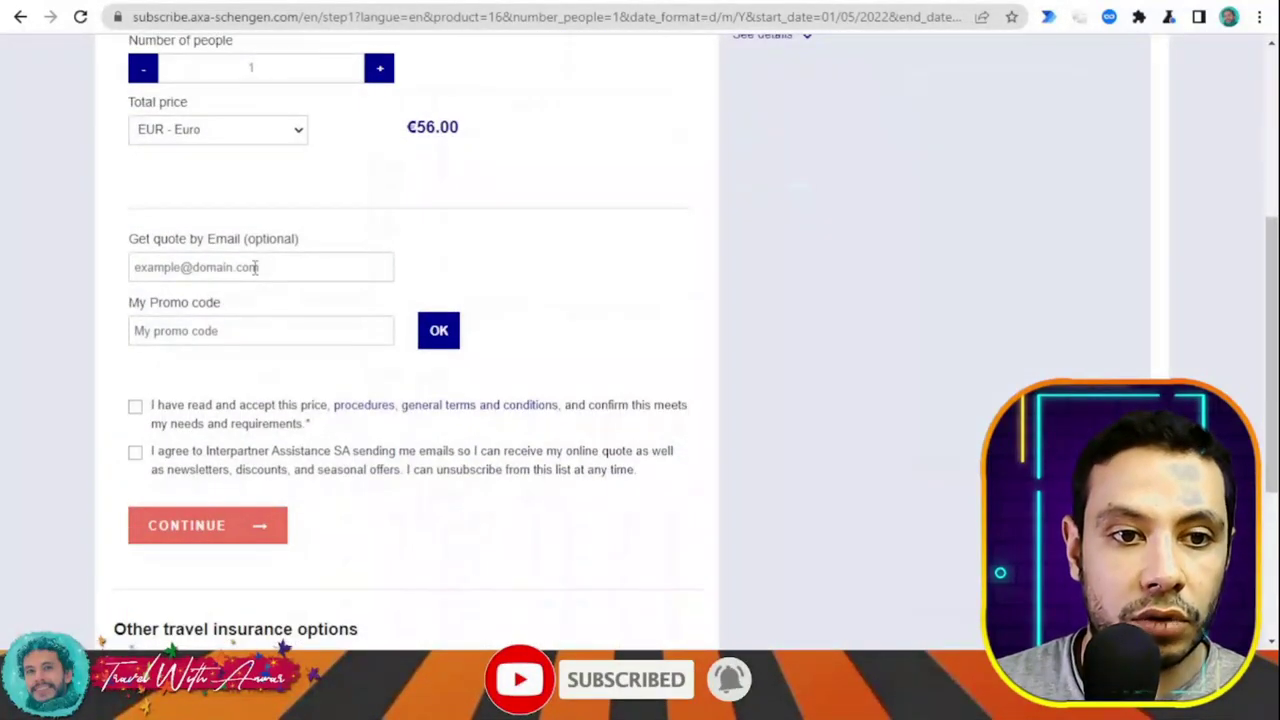